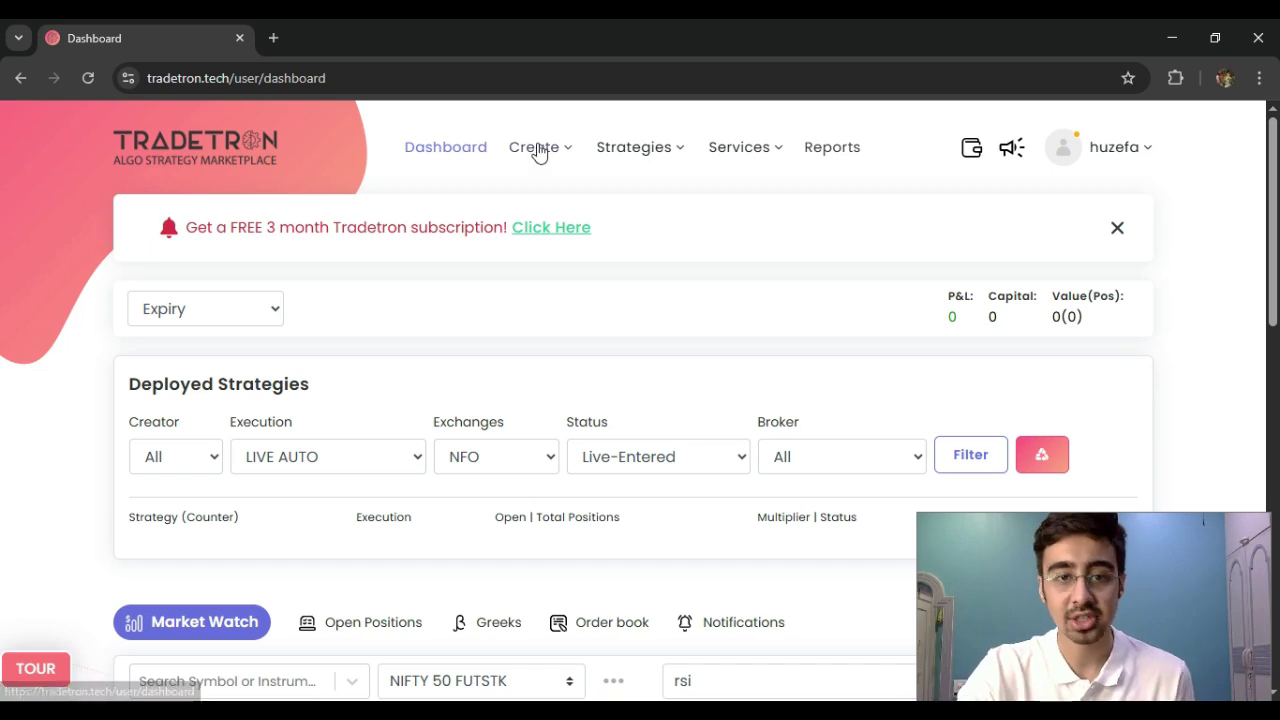
Open the Create menu in the Tradetron dashboard's top navigation
left_click(532, 146)
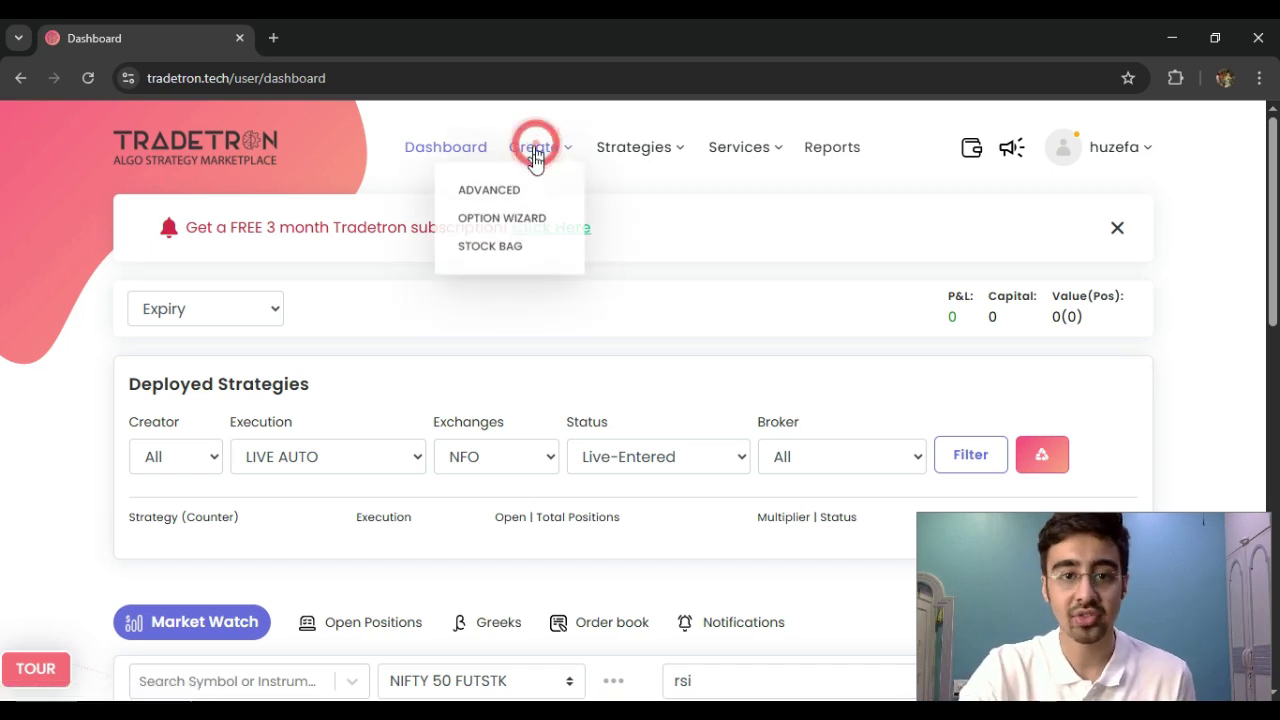
Open the Option Wizard and look through the Pre Build Strategies list
left_click(526, 223)
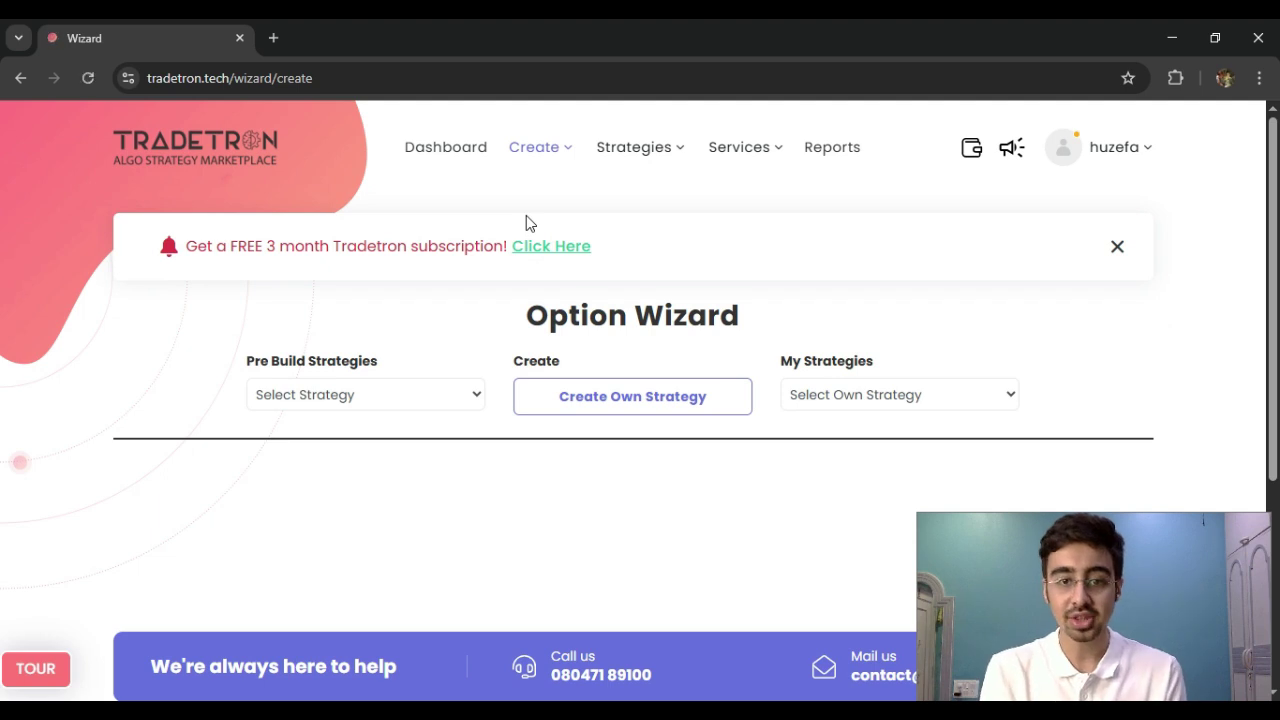
left_click(355, 400)
scroll(340, 213, "down", 1)
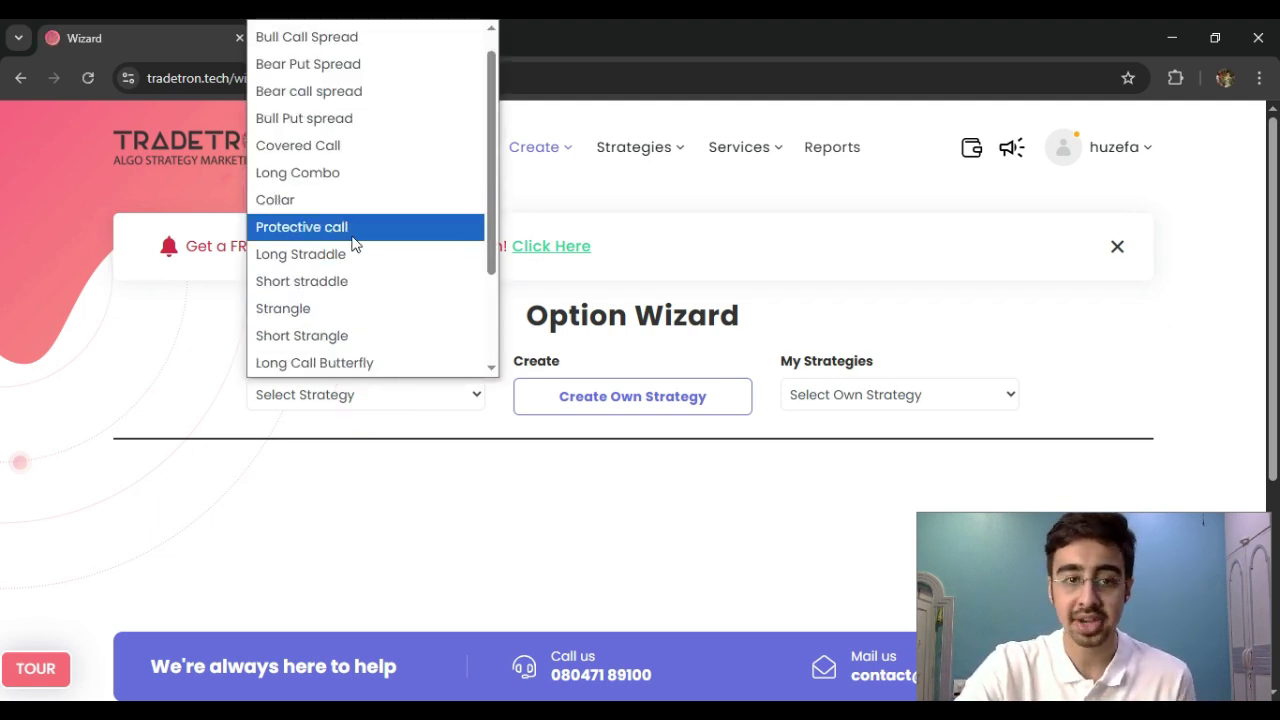
scroll(350, 248, "down", 2)
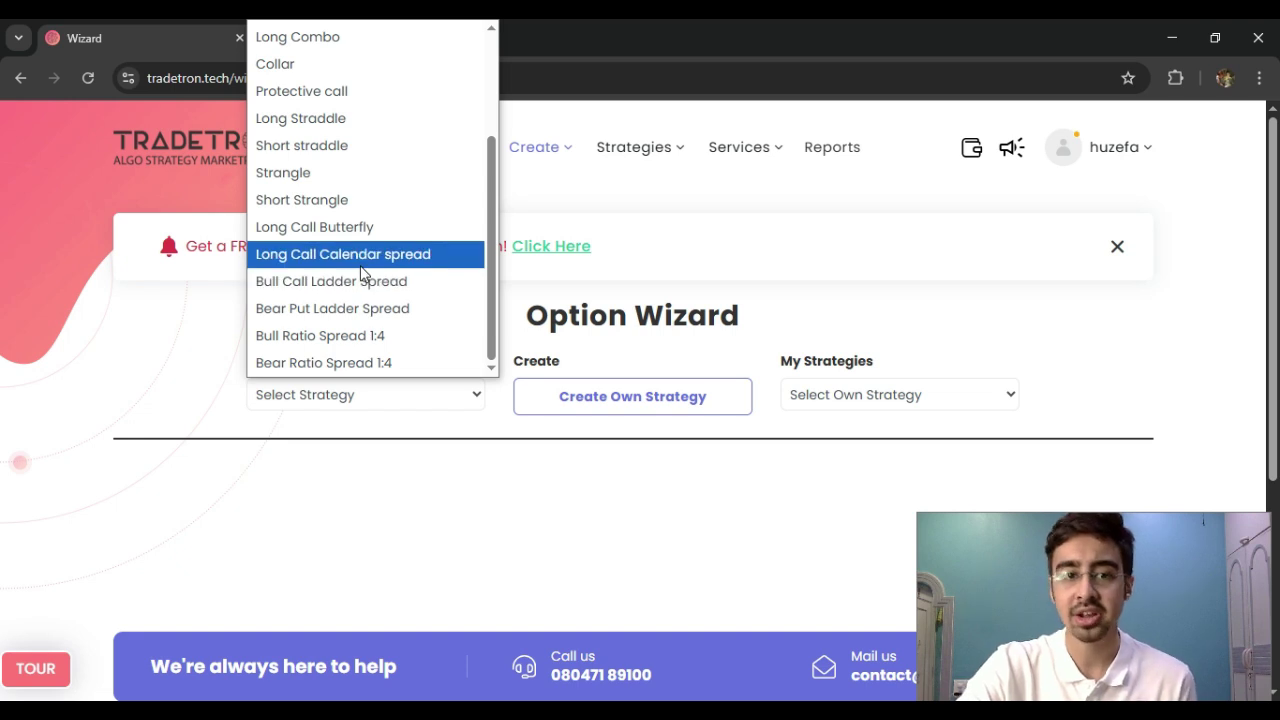
scroll(357, 223, "up", 2)
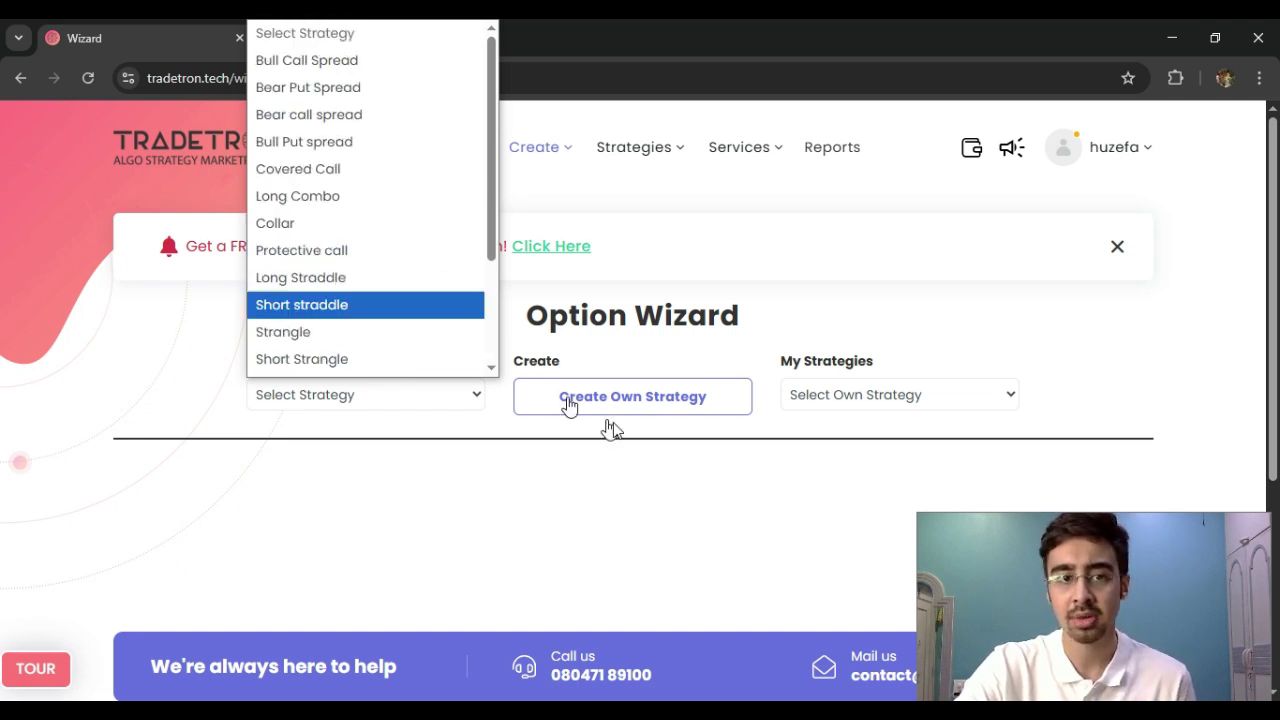
left_click(700, 343)
Look through the My Strategies dropdown, then close it
left_click(838, 393)
scroll(879, 192, "down", 1)
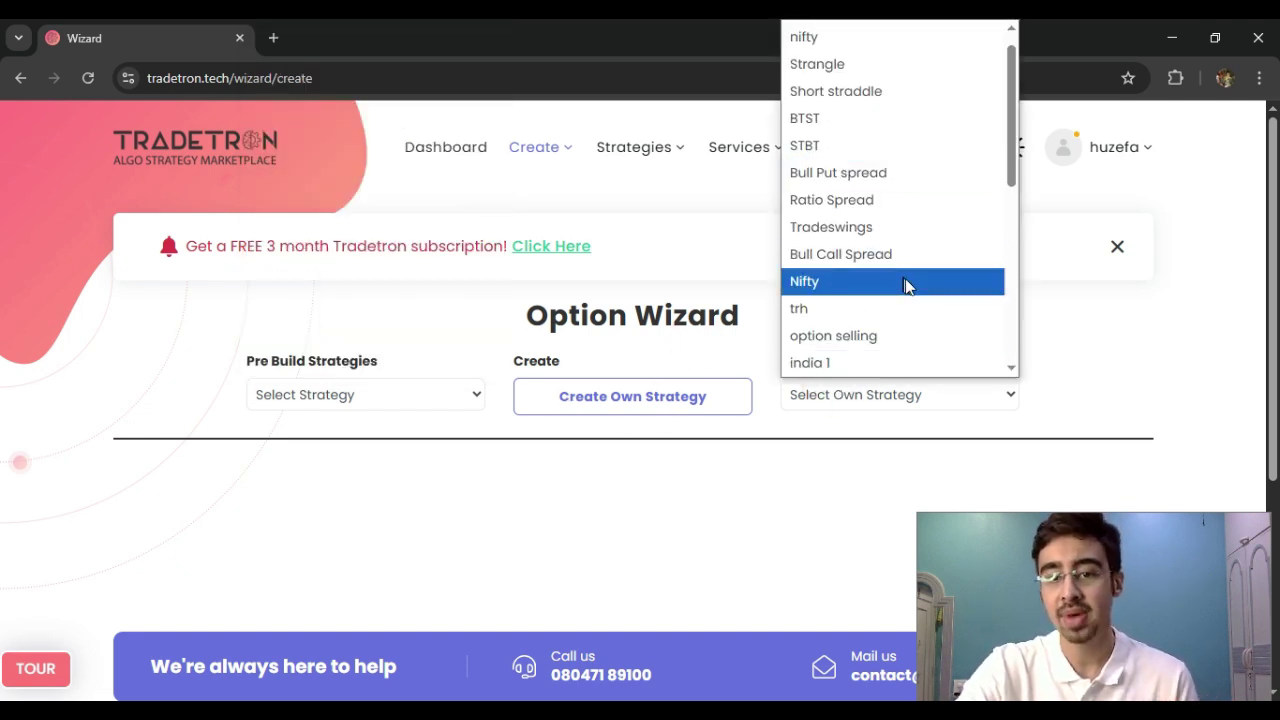
scroll(907, 281, "down", 5)
scroll(907, 314, "up", 6)
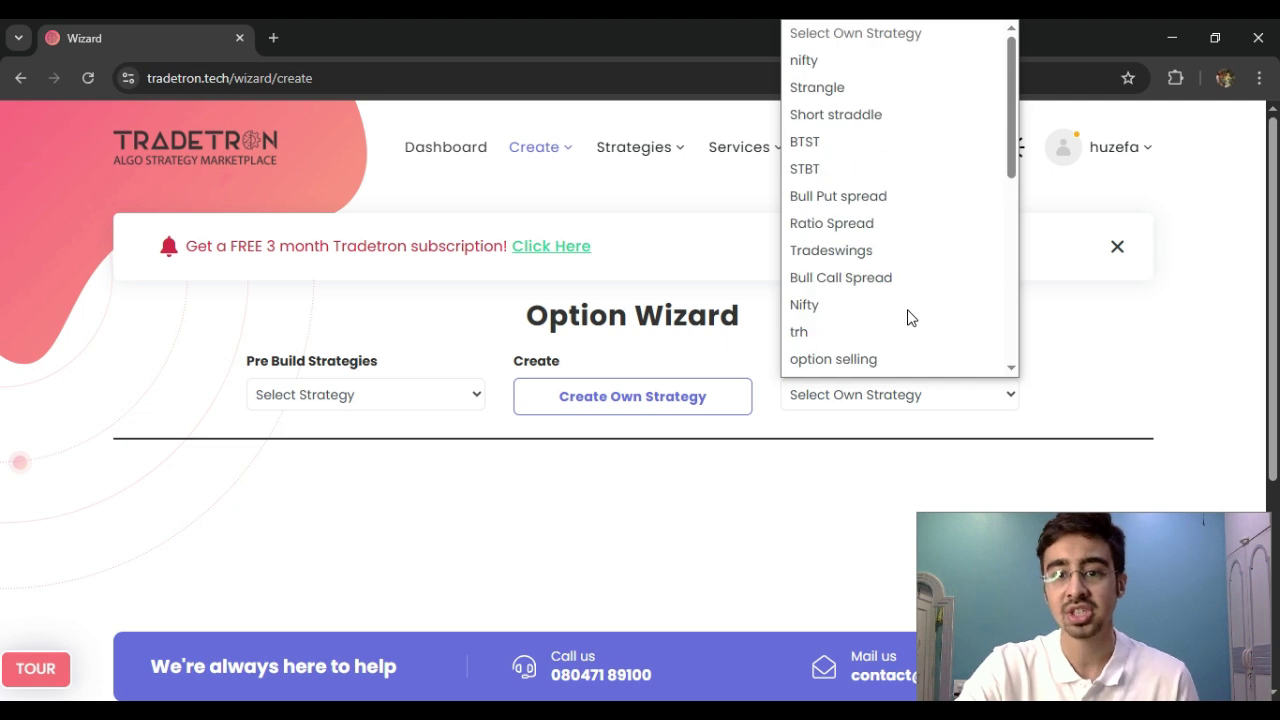
left_click(1070, 385)
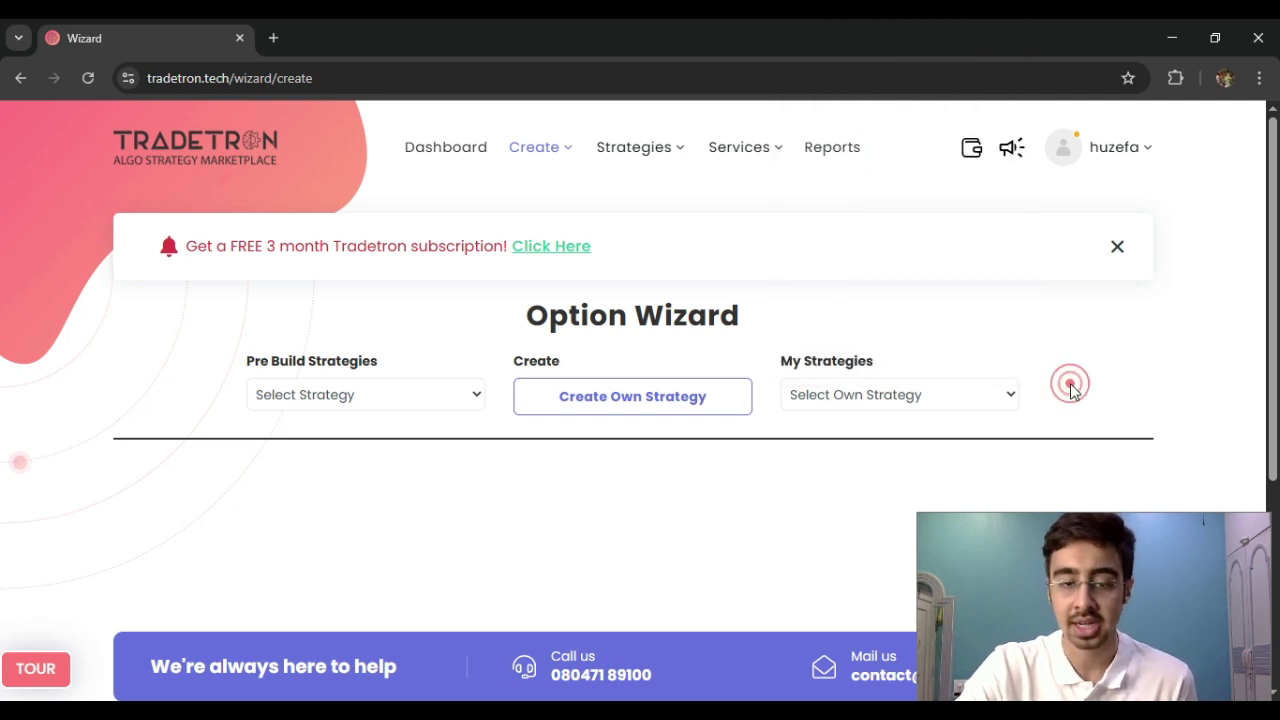
Start a custom strategy named 'option wizard'
left_click(588, 397)
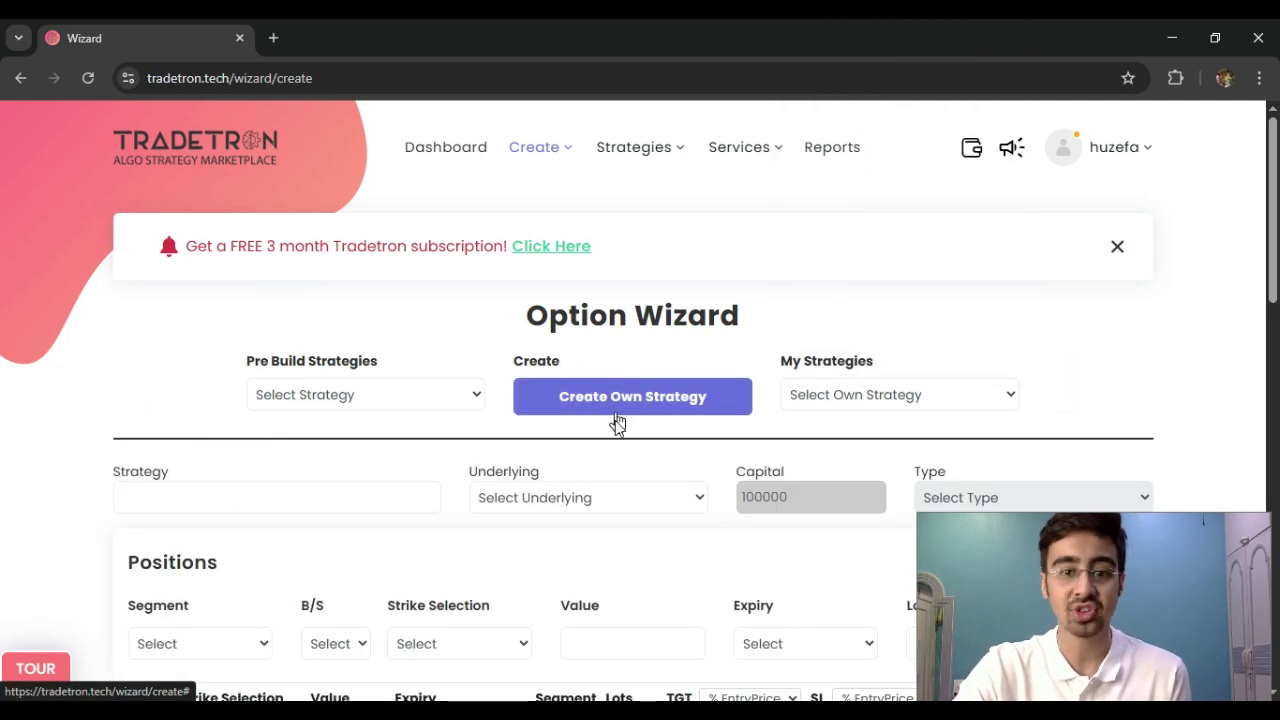
scroll(514, 461, "down", 1)
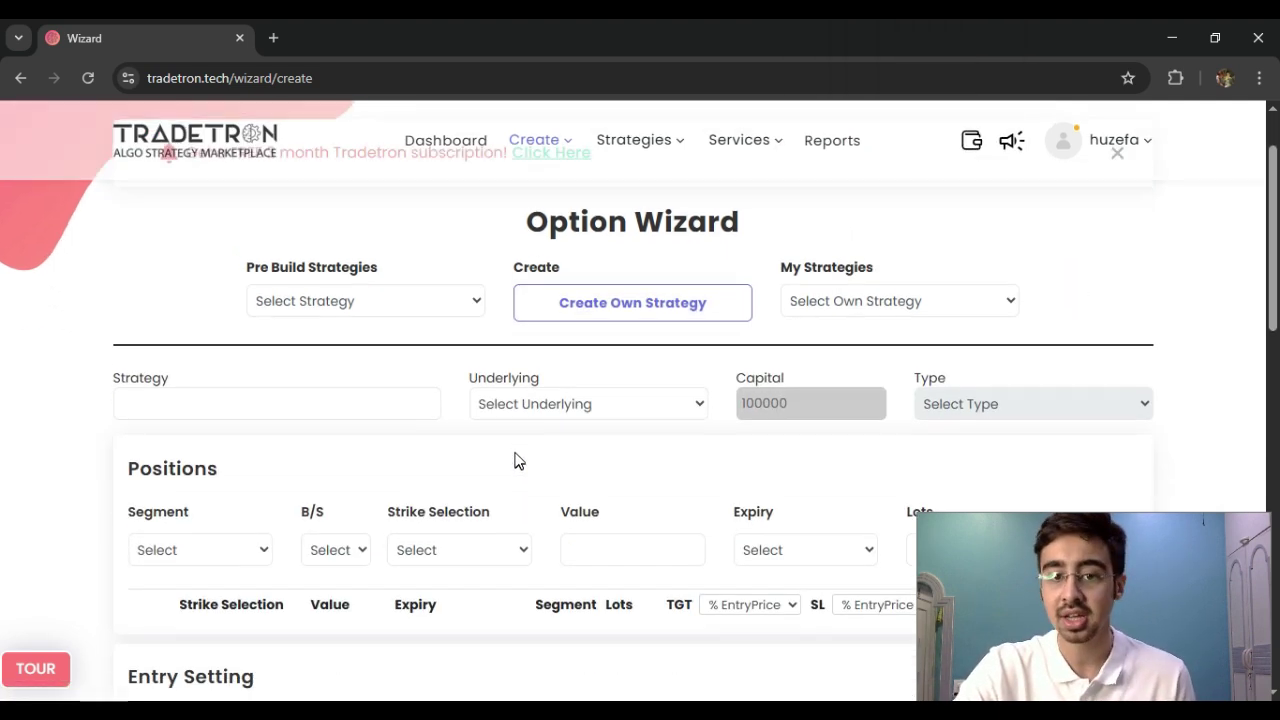
left_click(309, 400)
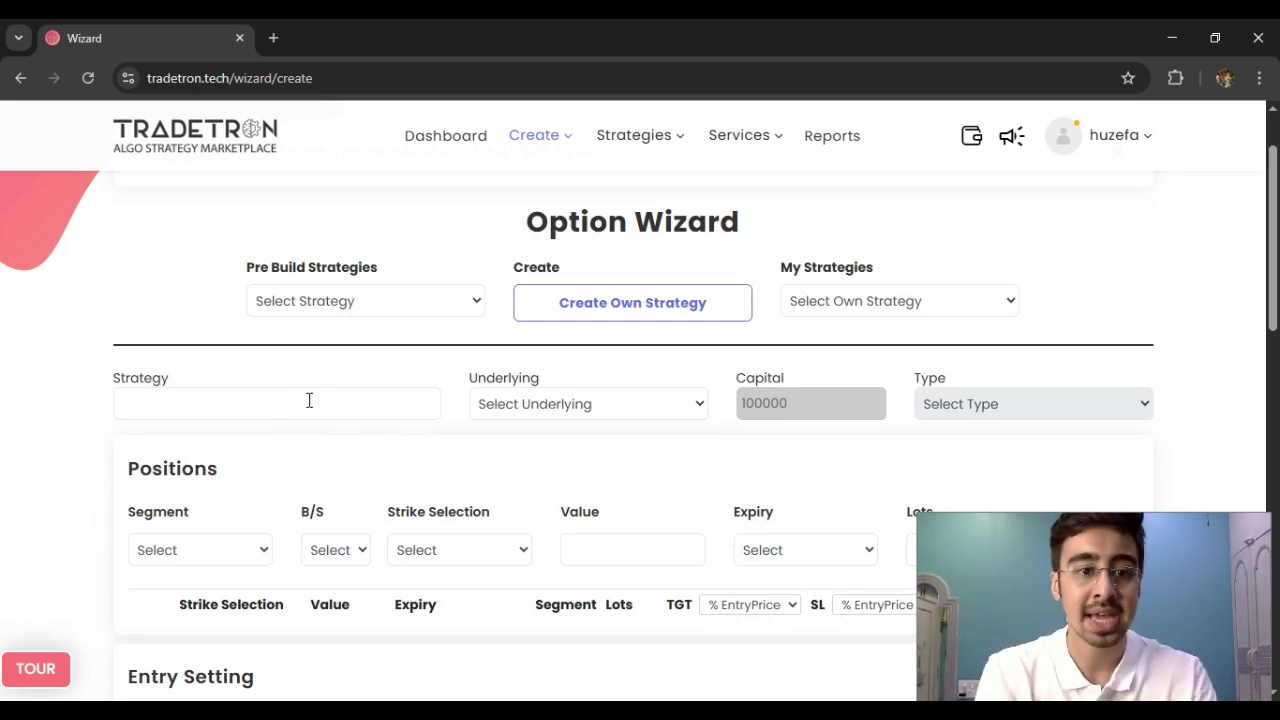
type("o")
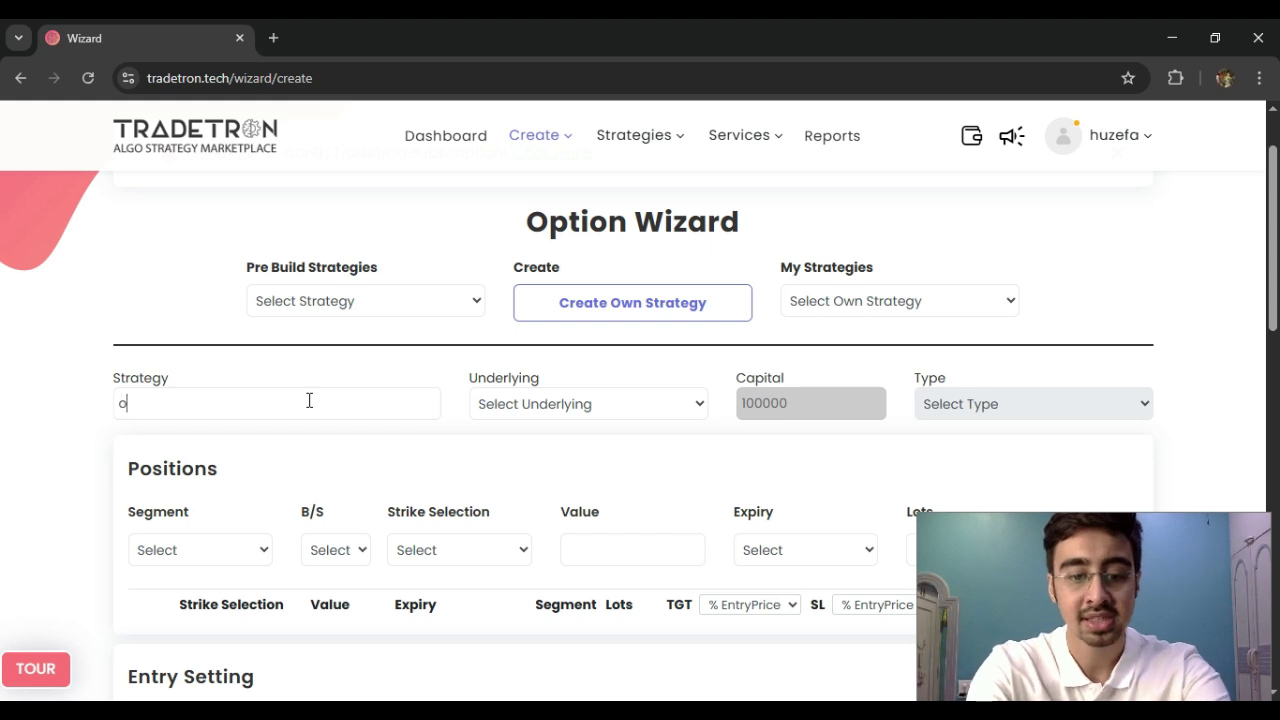
type("ption wizard")
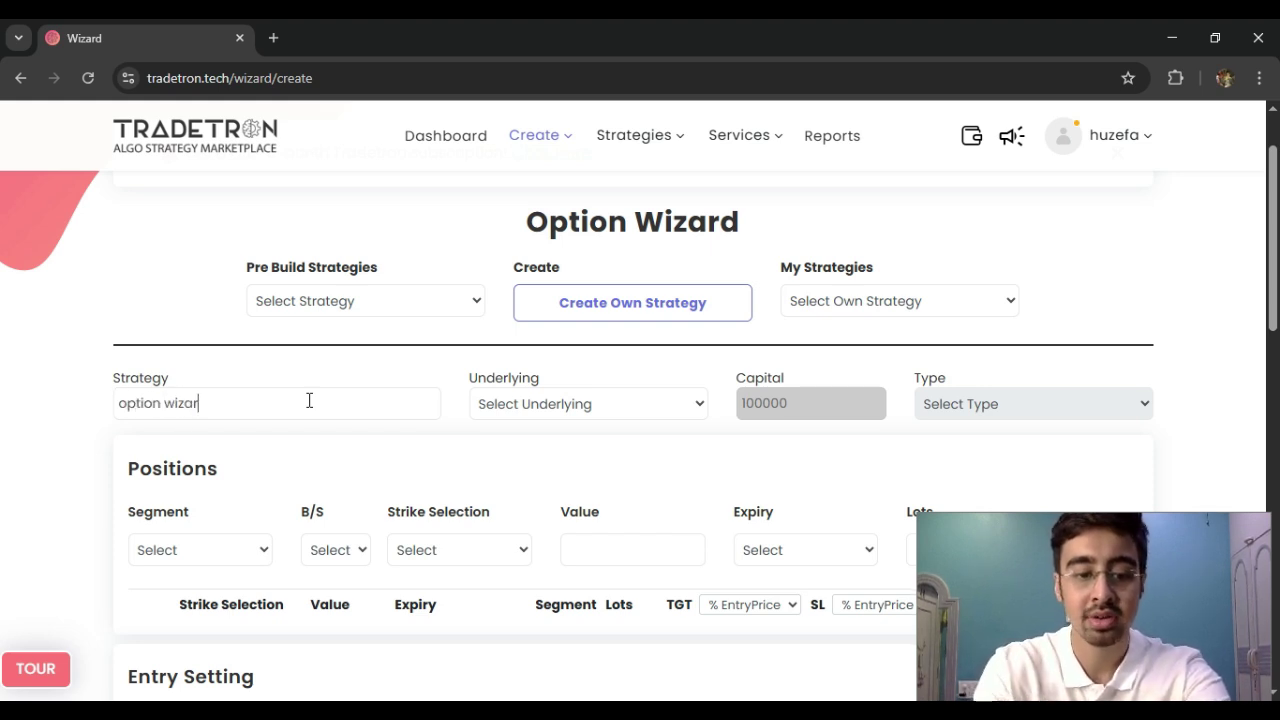
Set the underlying to NIFTY 50, capital to 150000 and type to Intraday
left_click(645, 409)
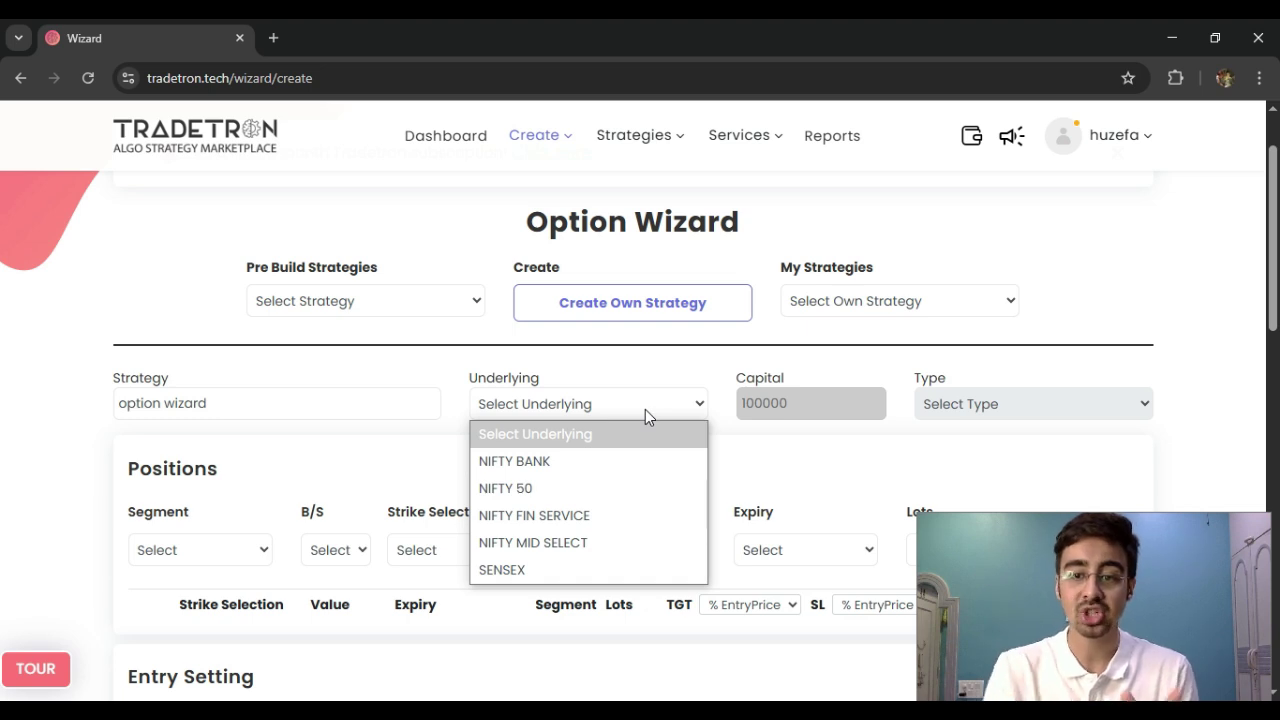
left_click(584, 488)
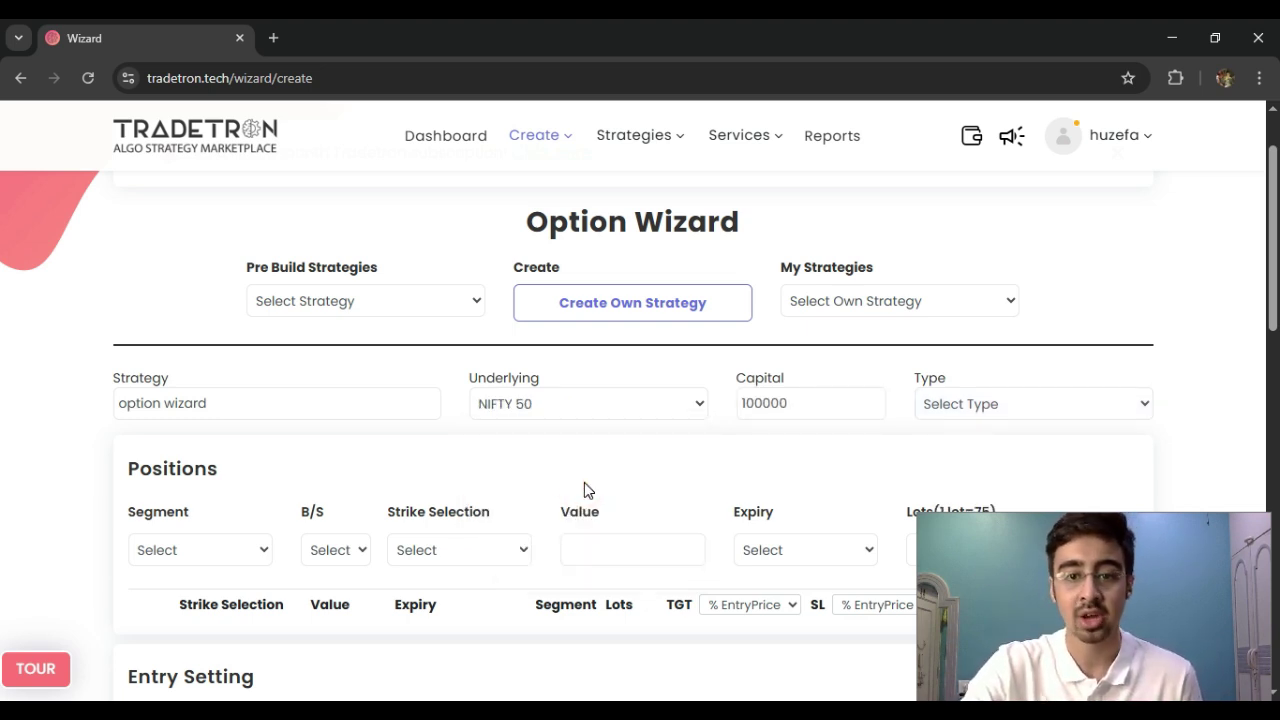
double_click(774, 403)
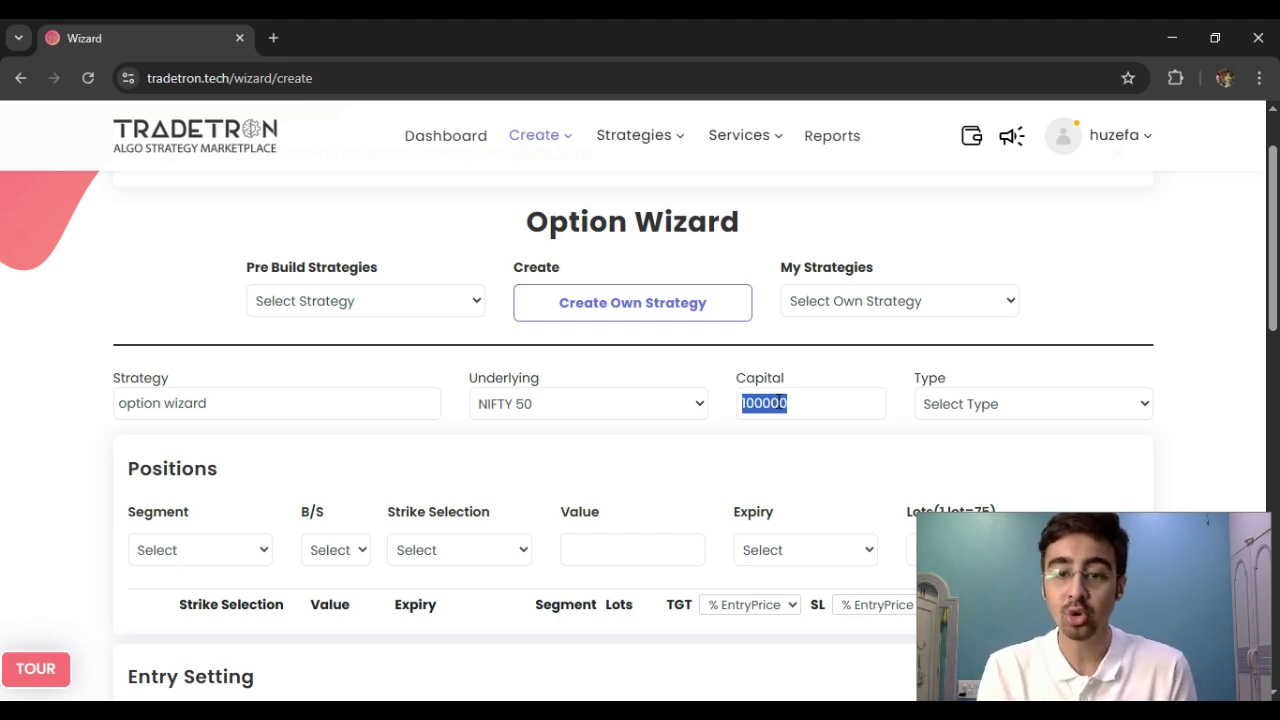
type("150000")
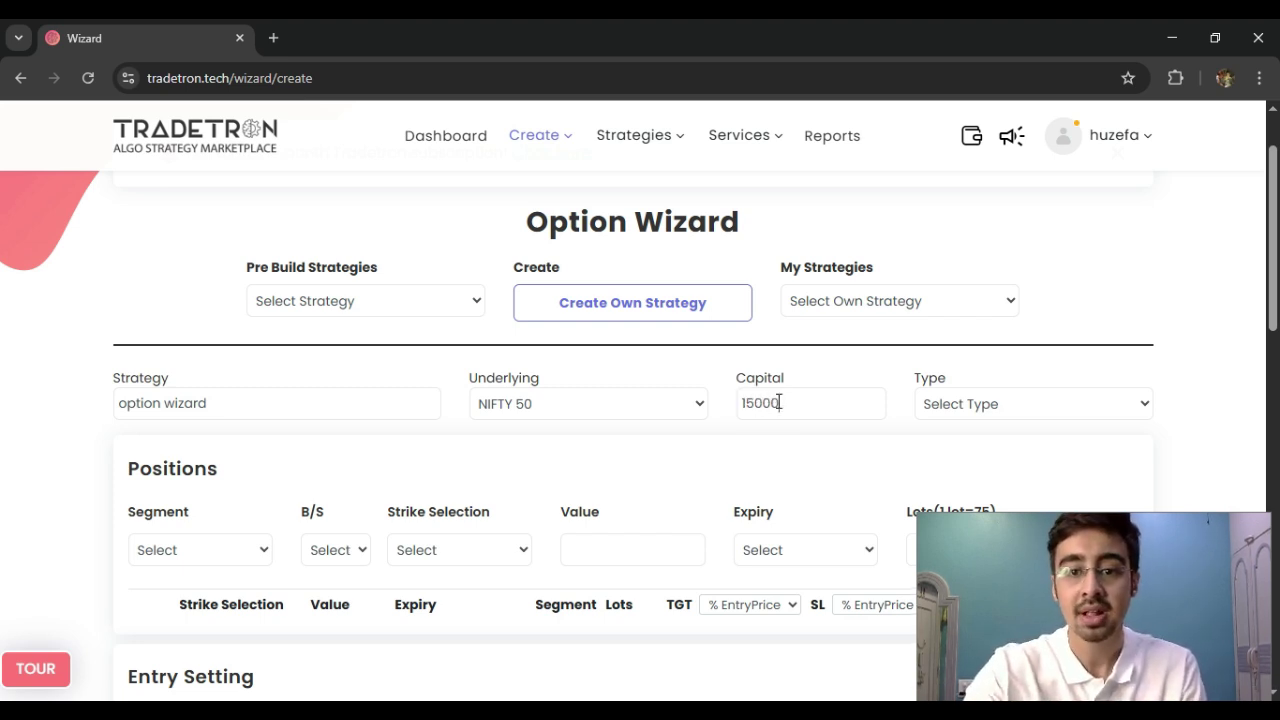
left_click(829, 451)
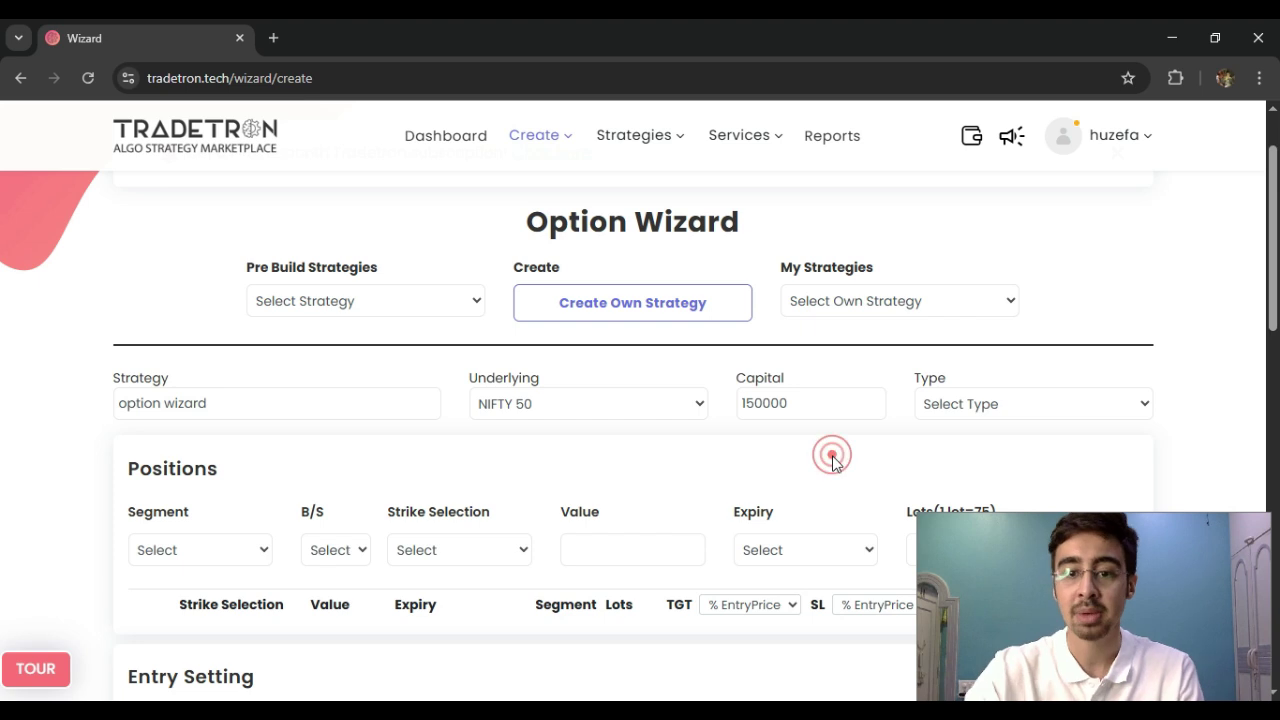
left_click(980, 403)
left_click(995, 471)
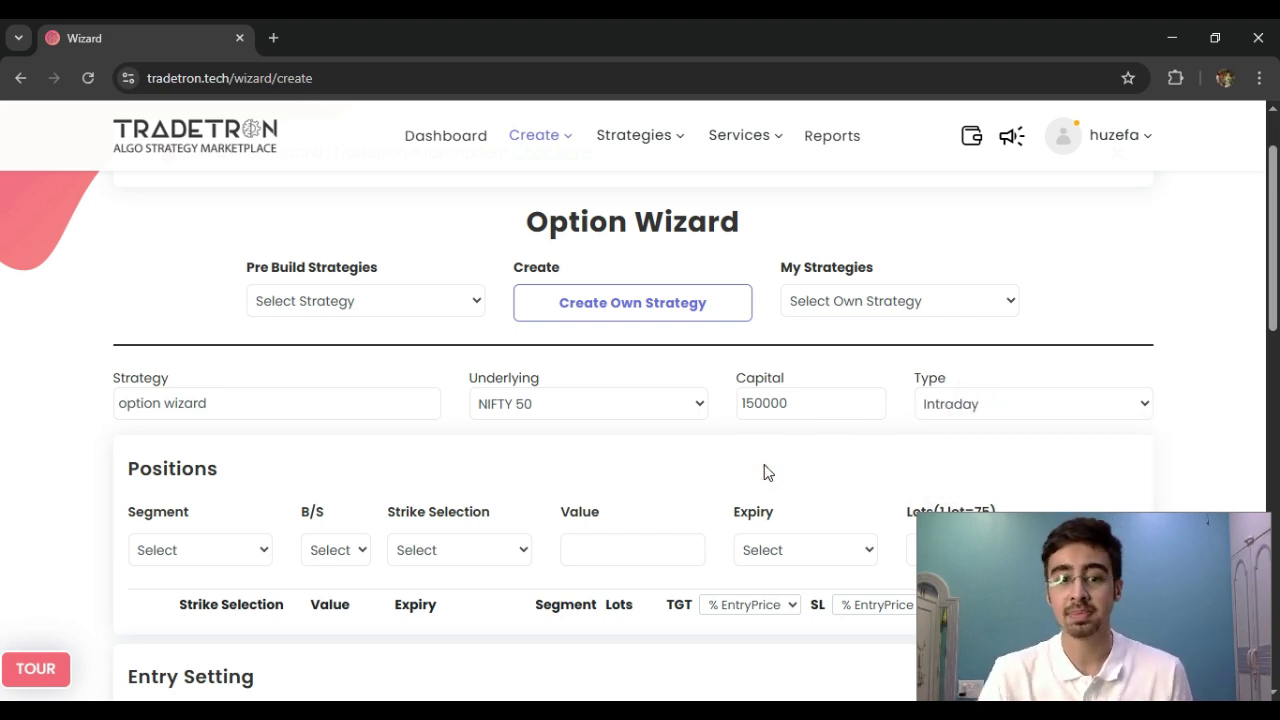
scroll(760, 455, "down", 1)
Set the first position leg's segment to CE and B/S to SELL
scroll(266, 460, "down", 1)
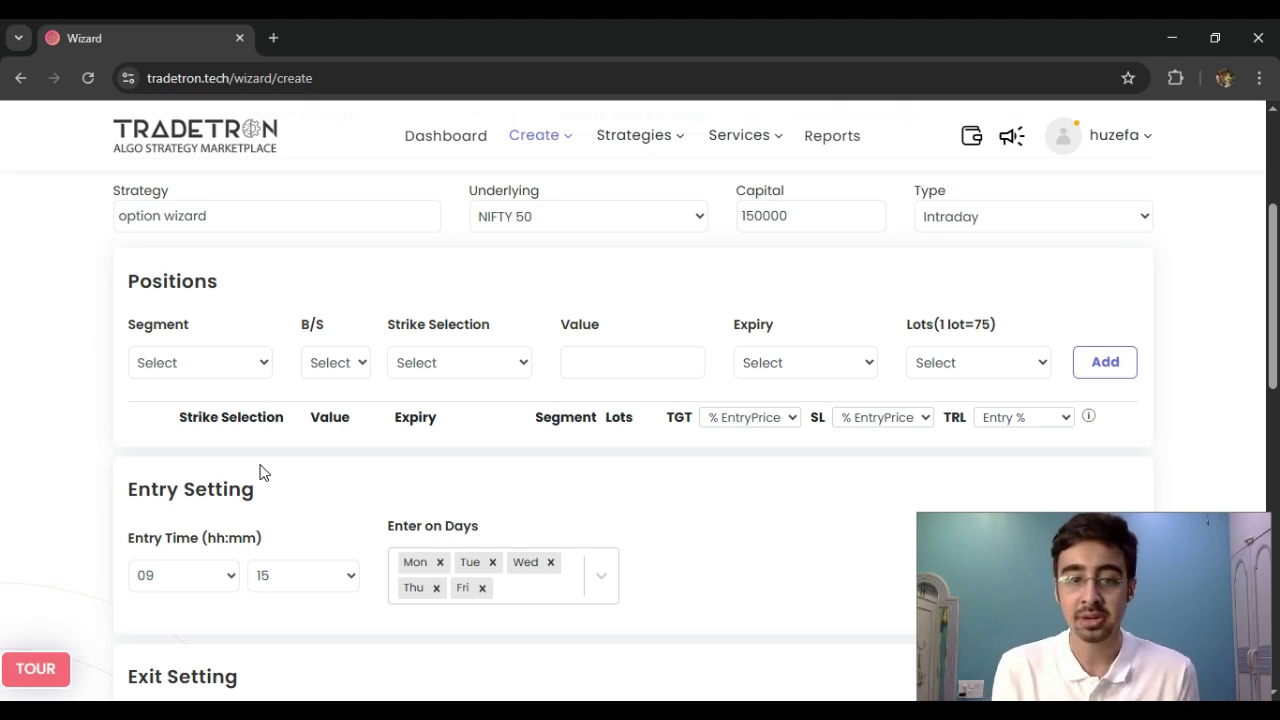
left_click(149, 364)
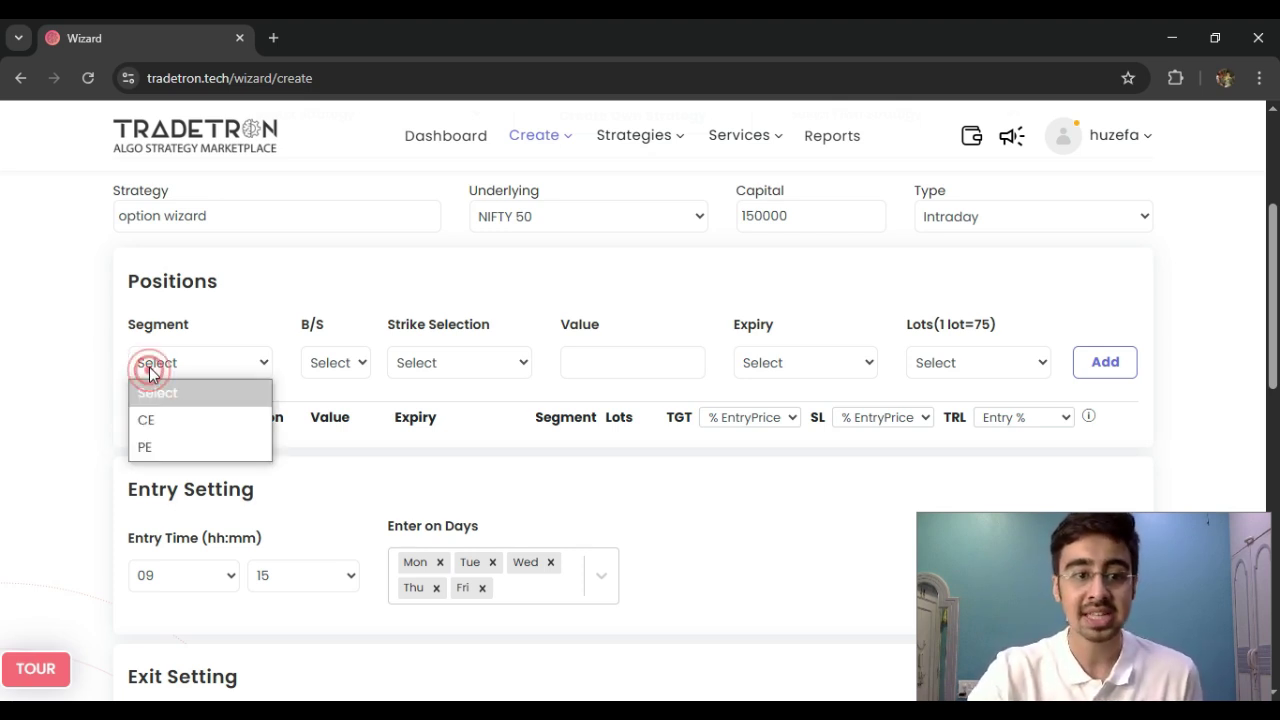
left_click(160, 417)
left_click(323, 366)
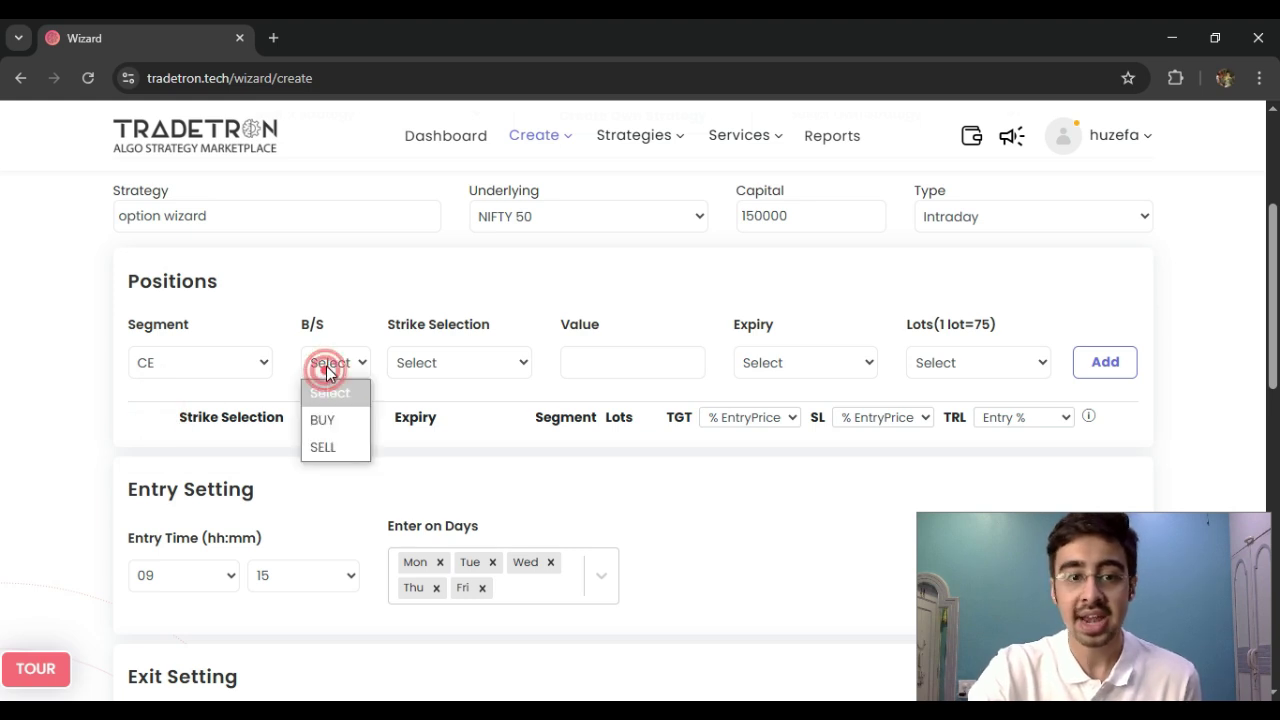
left_click(338, 447)
left_click(476, 365)
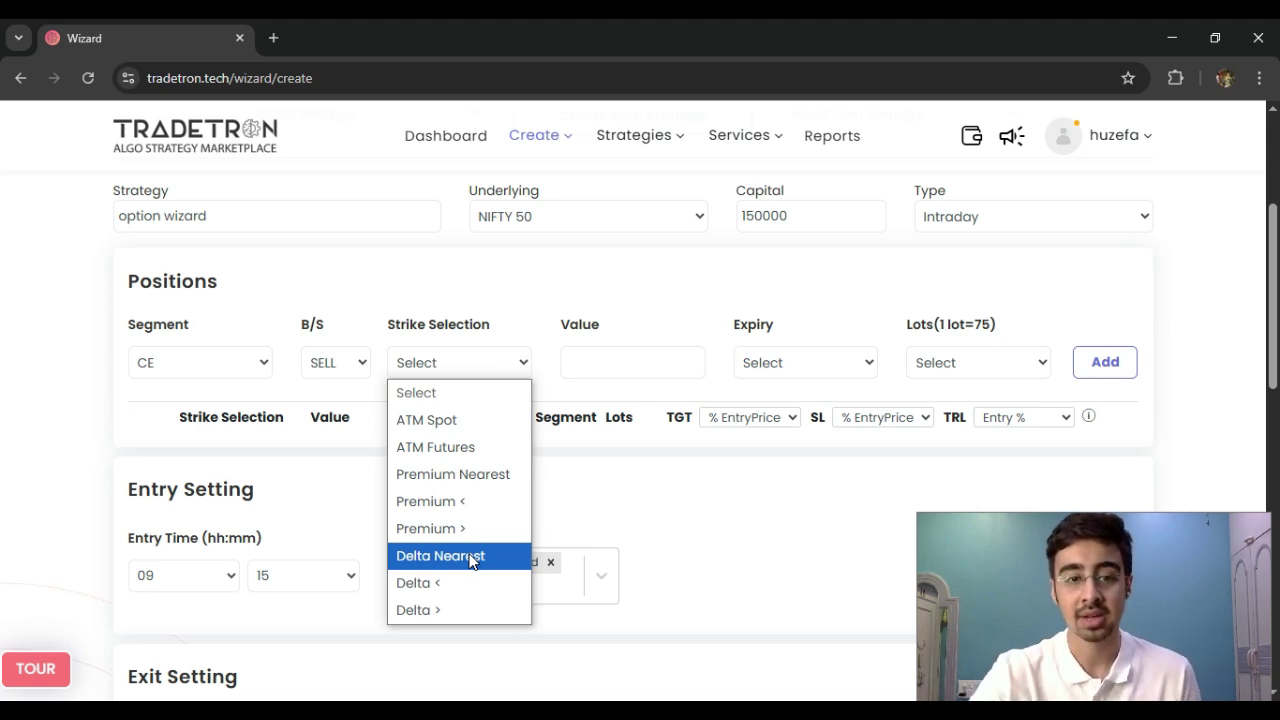
Add a SELL CE leg with Premium Nearest 200, Current Week expiry and 1 lot
left_click(476, 480)
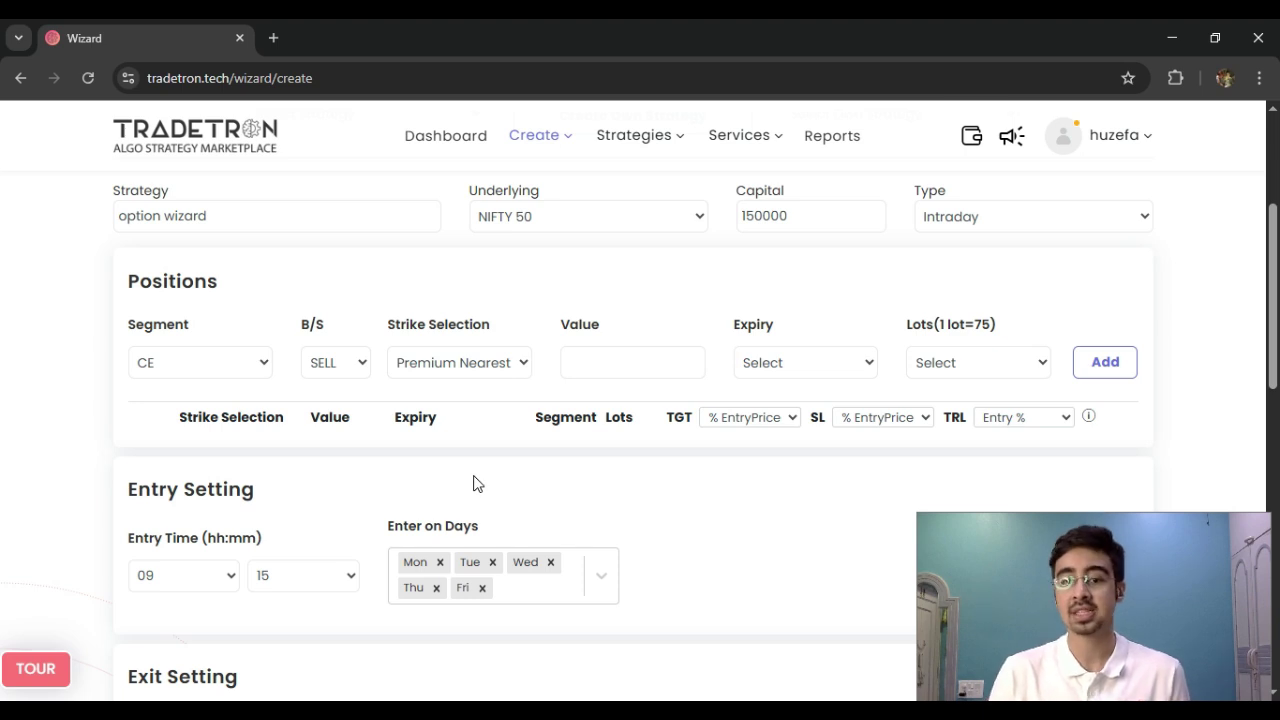
left_click(622, 369)
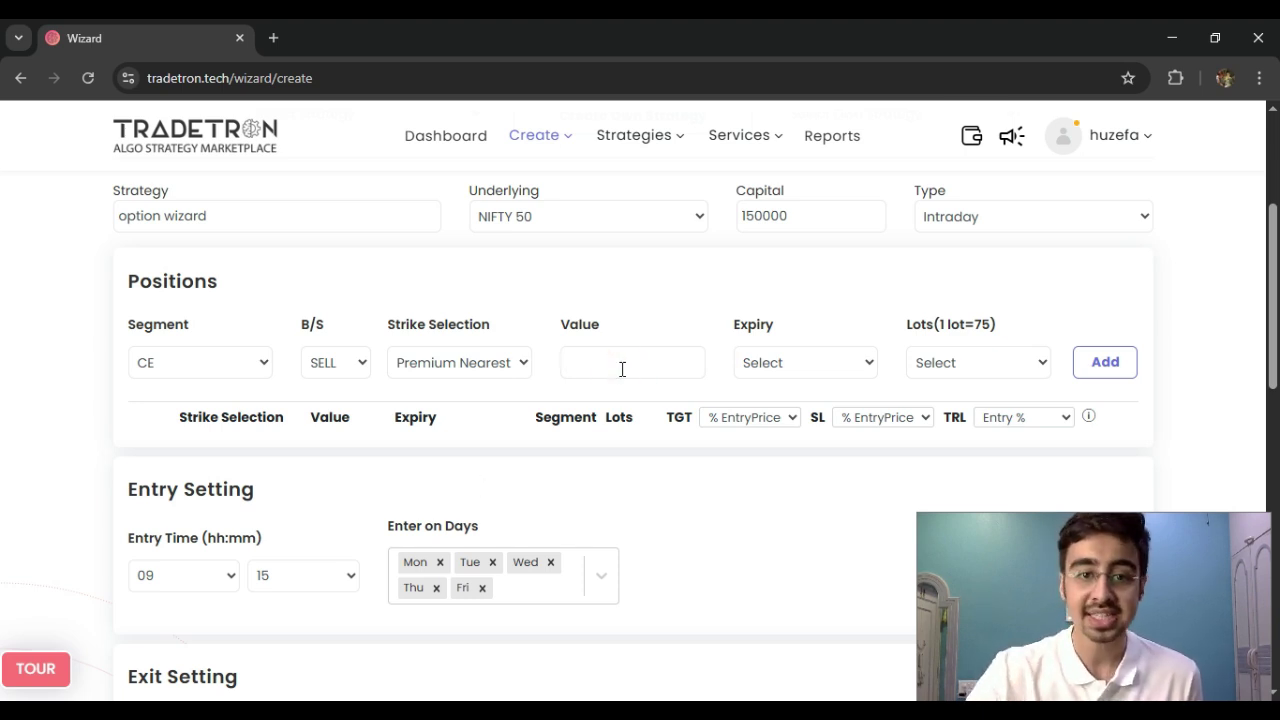
type("2000")
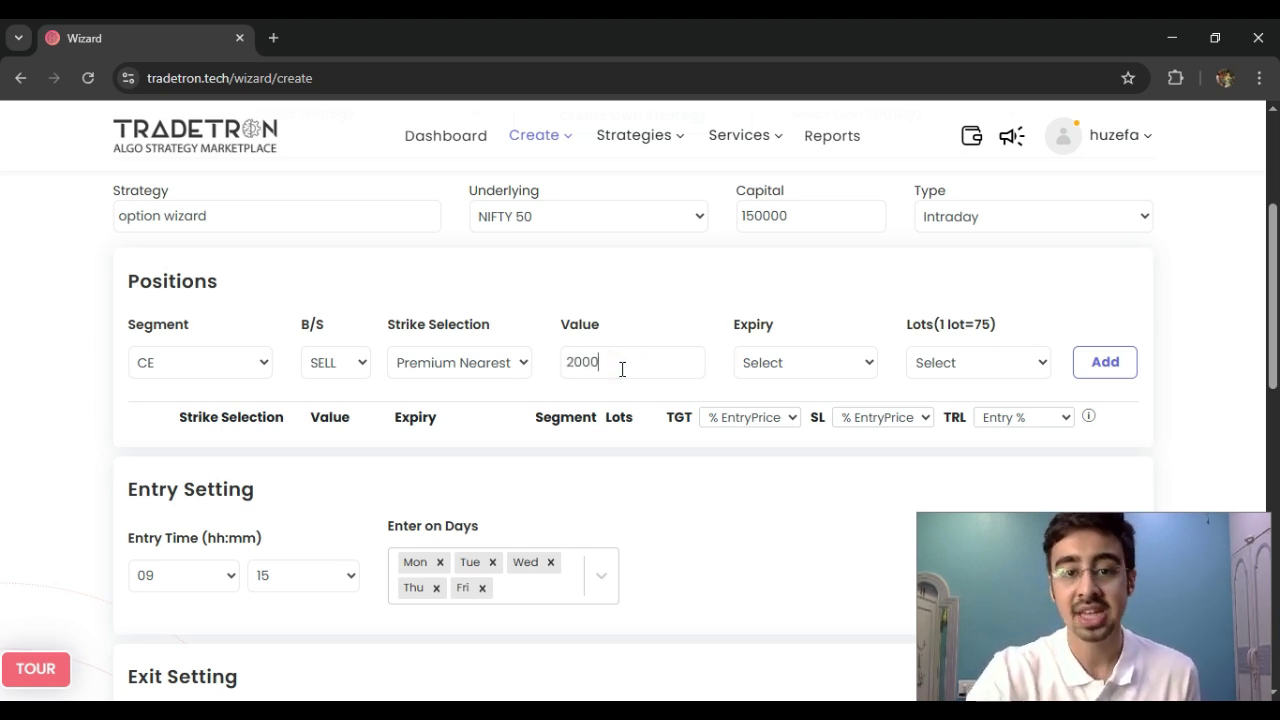
key("BackSpace")
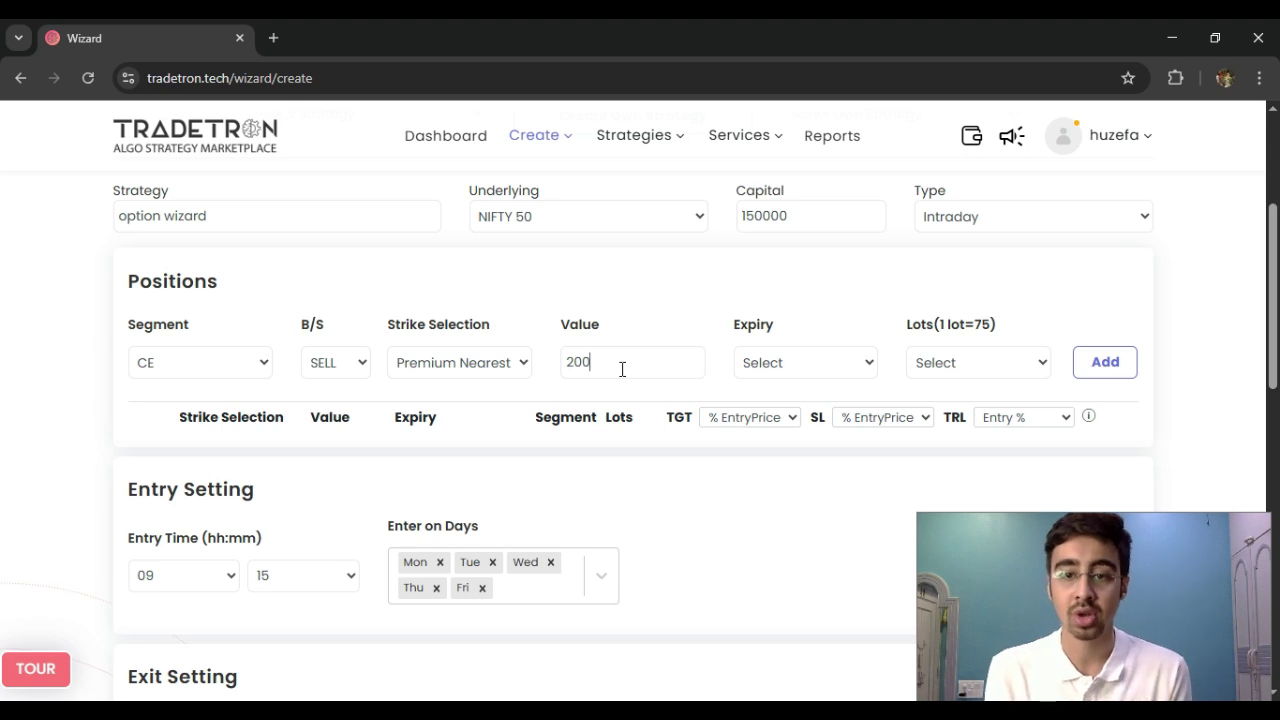
left_click(802, 362)
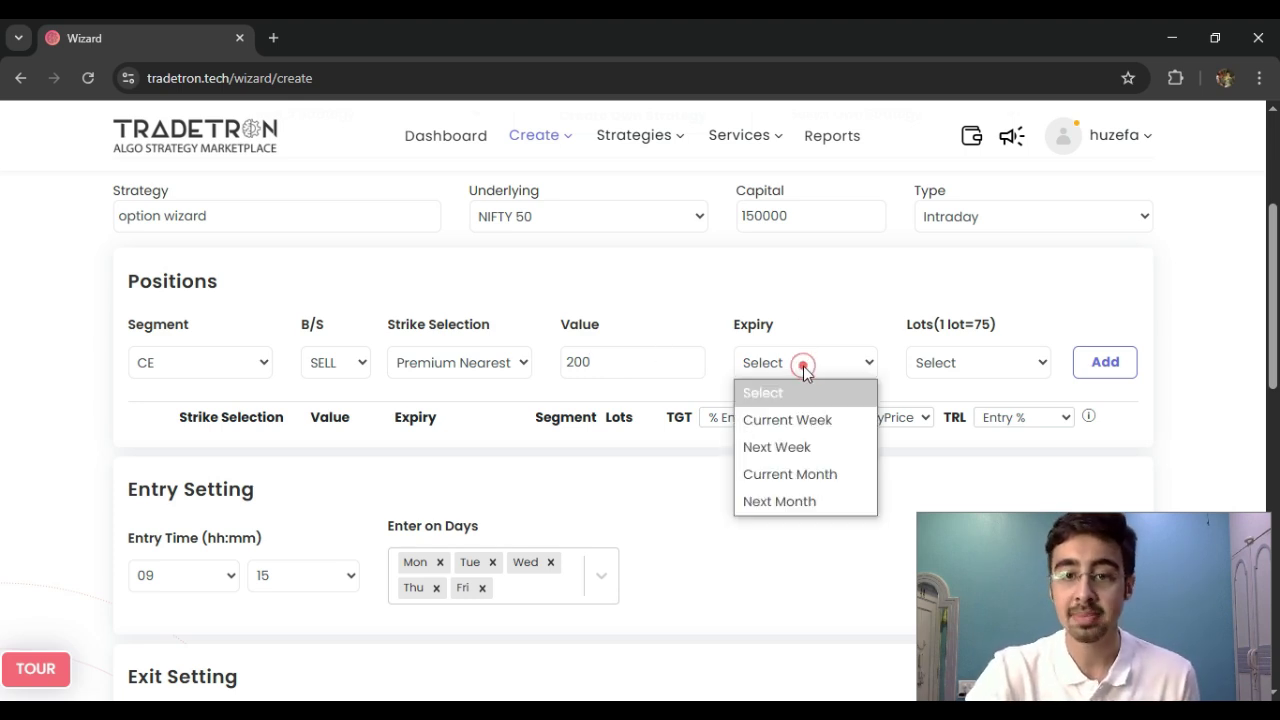
left_click(777, 428)
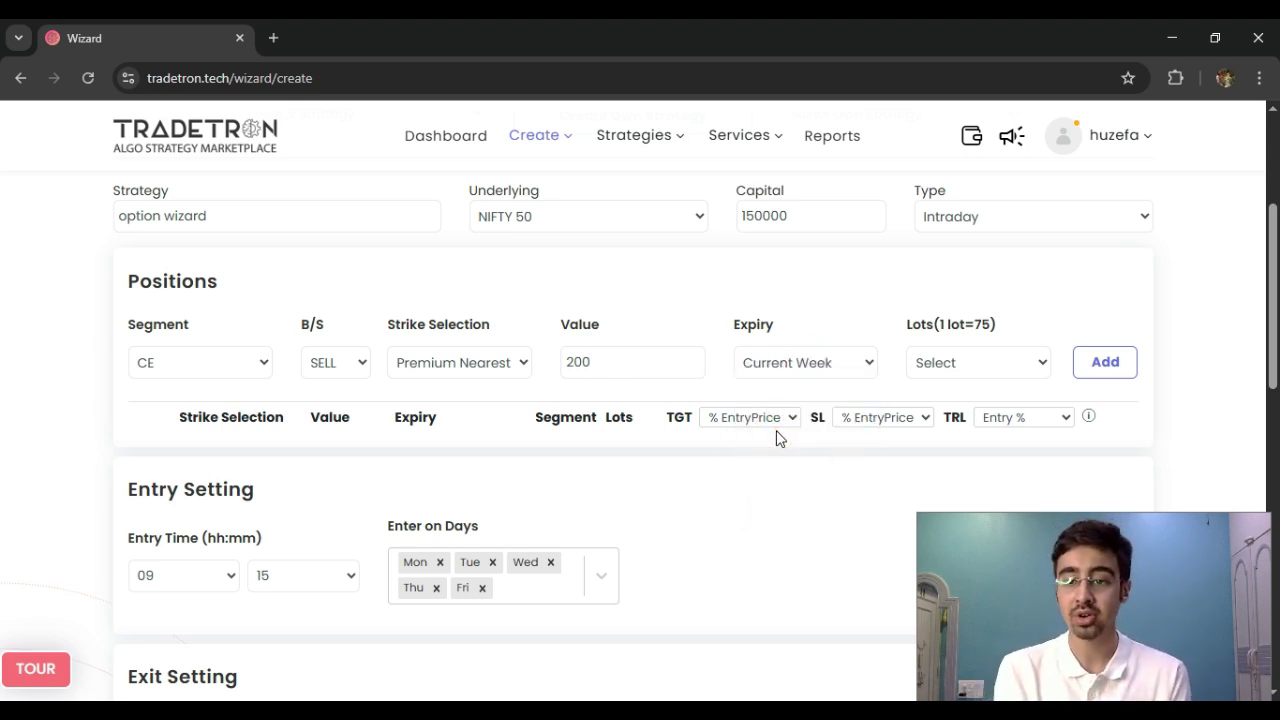
left_click(970, 362)
left_click(966, 420)
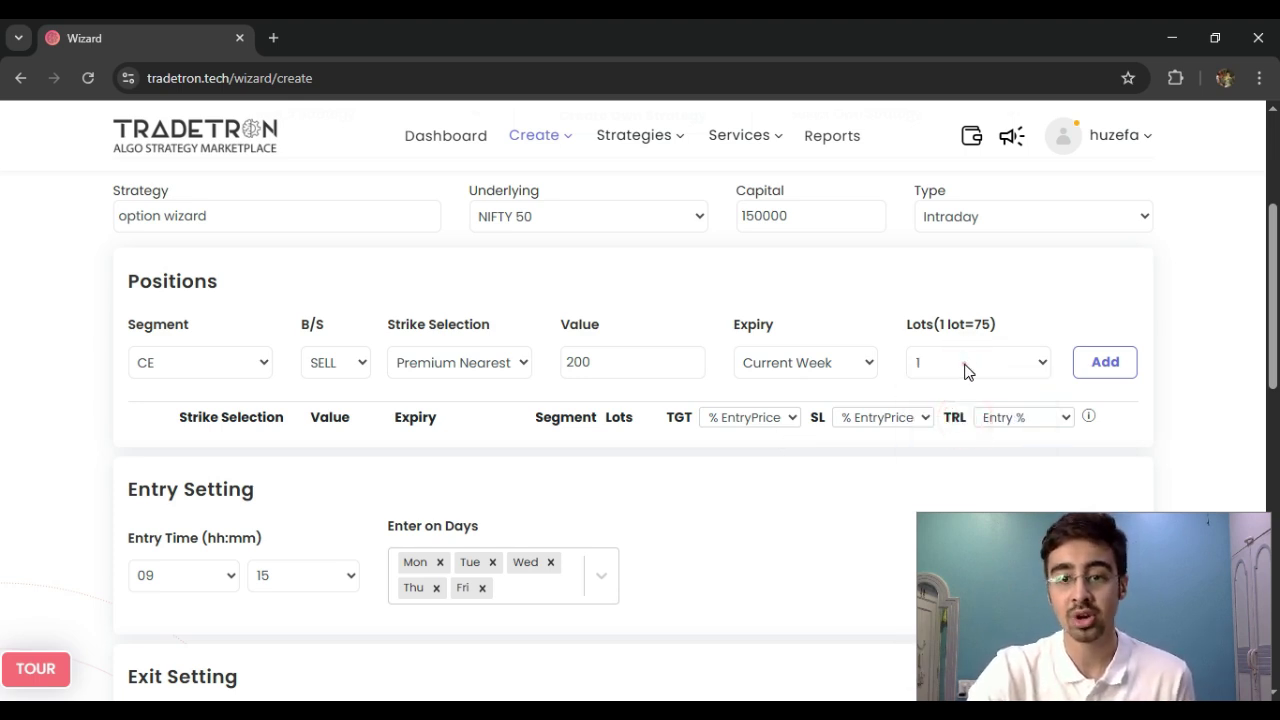
left_click(966, 366)
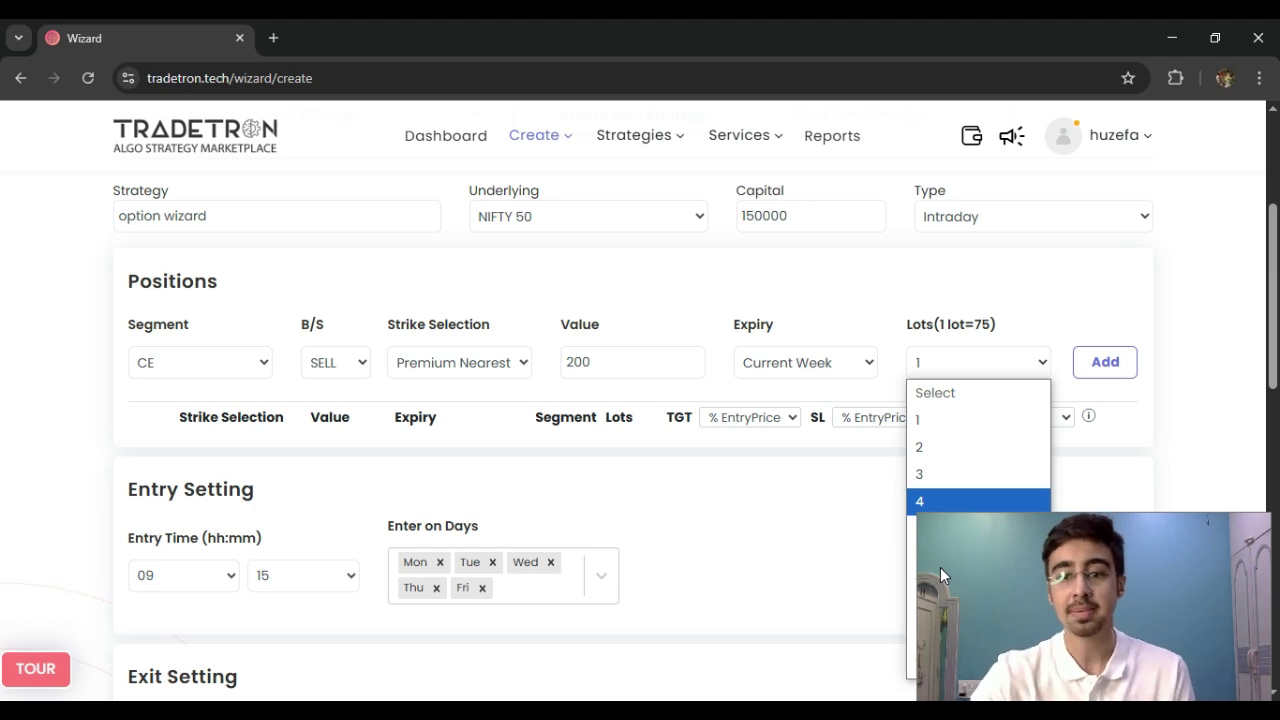
left_click(937, 420)
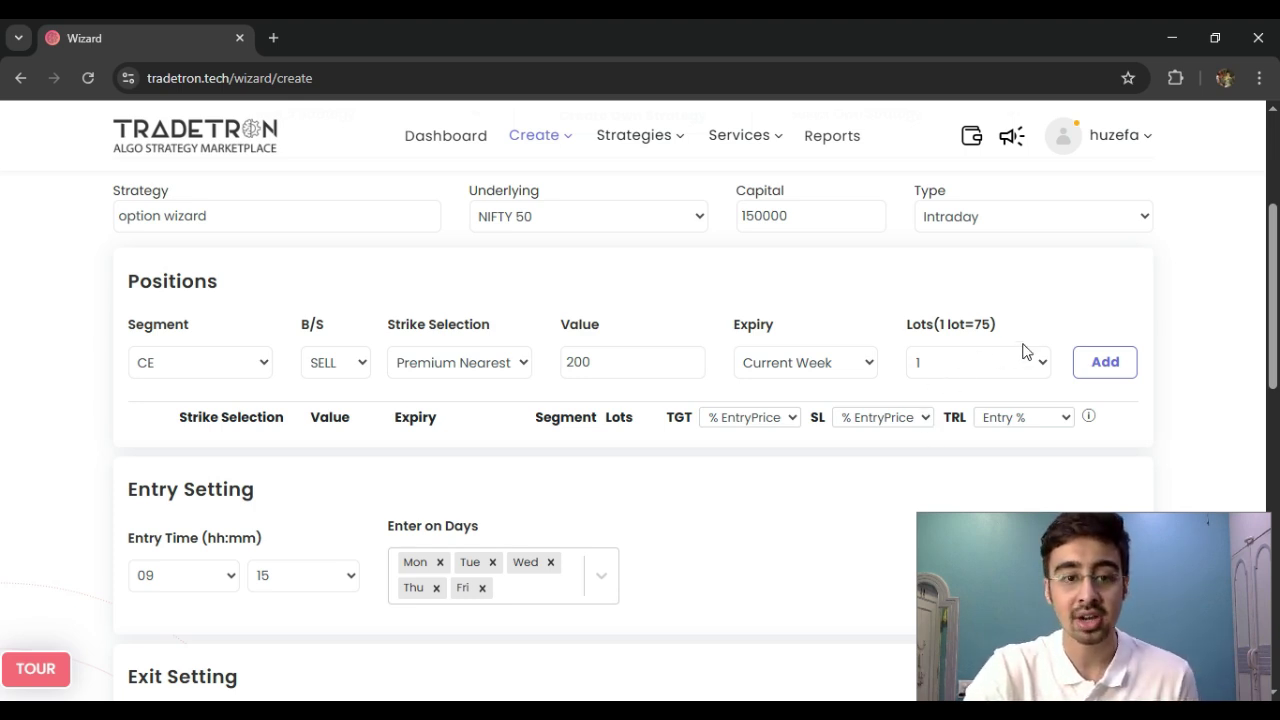
left_click(1104, 362)
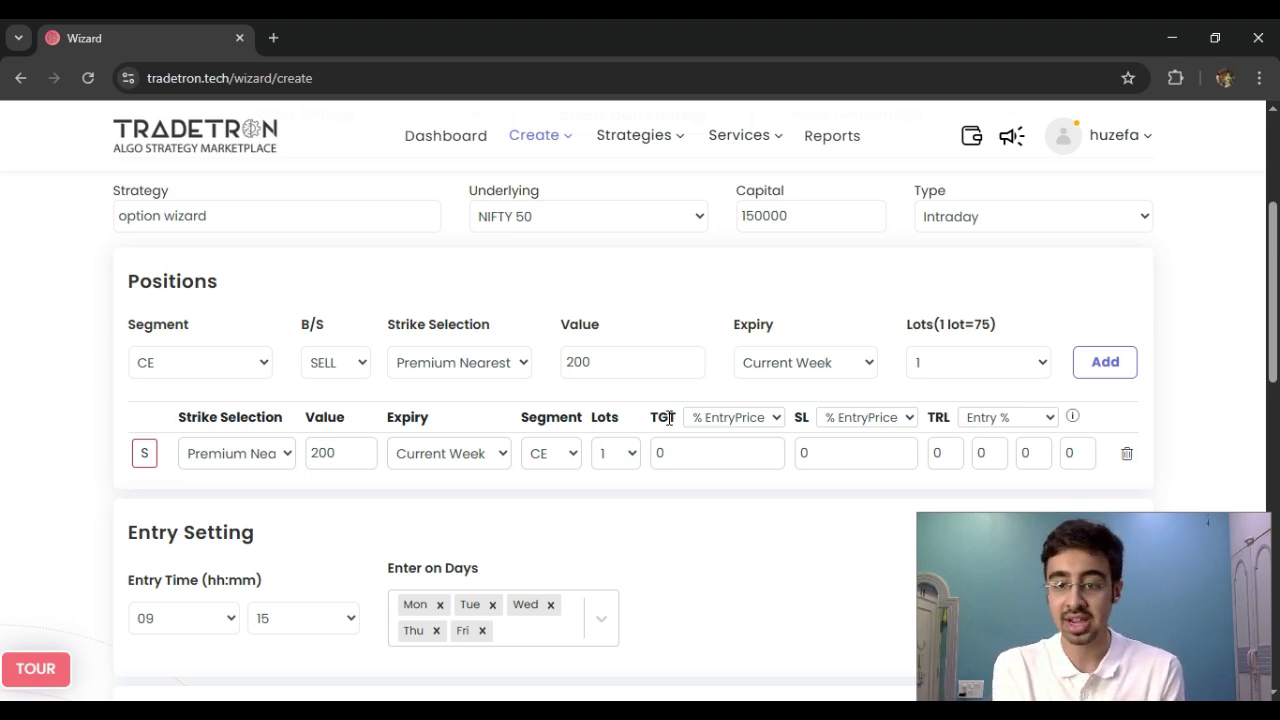
Give the CE leg a target of 10 Points
left_click(736, 449)
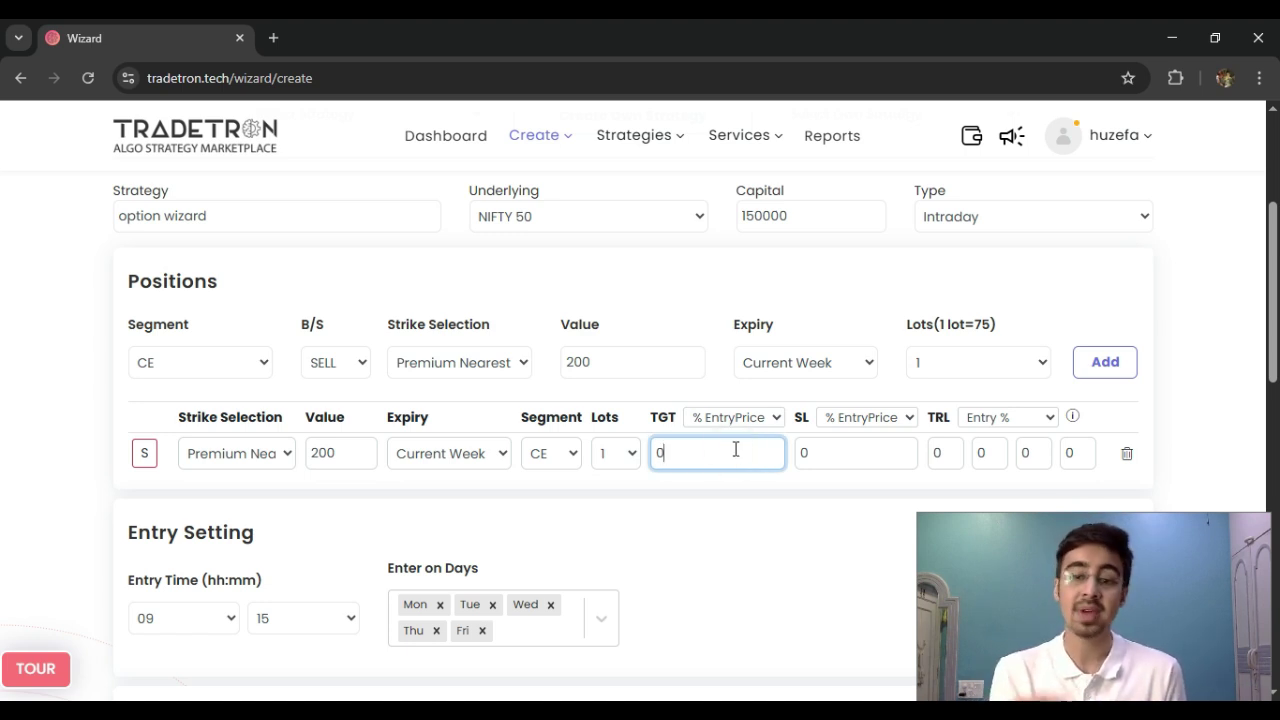
left_click(757, 418)
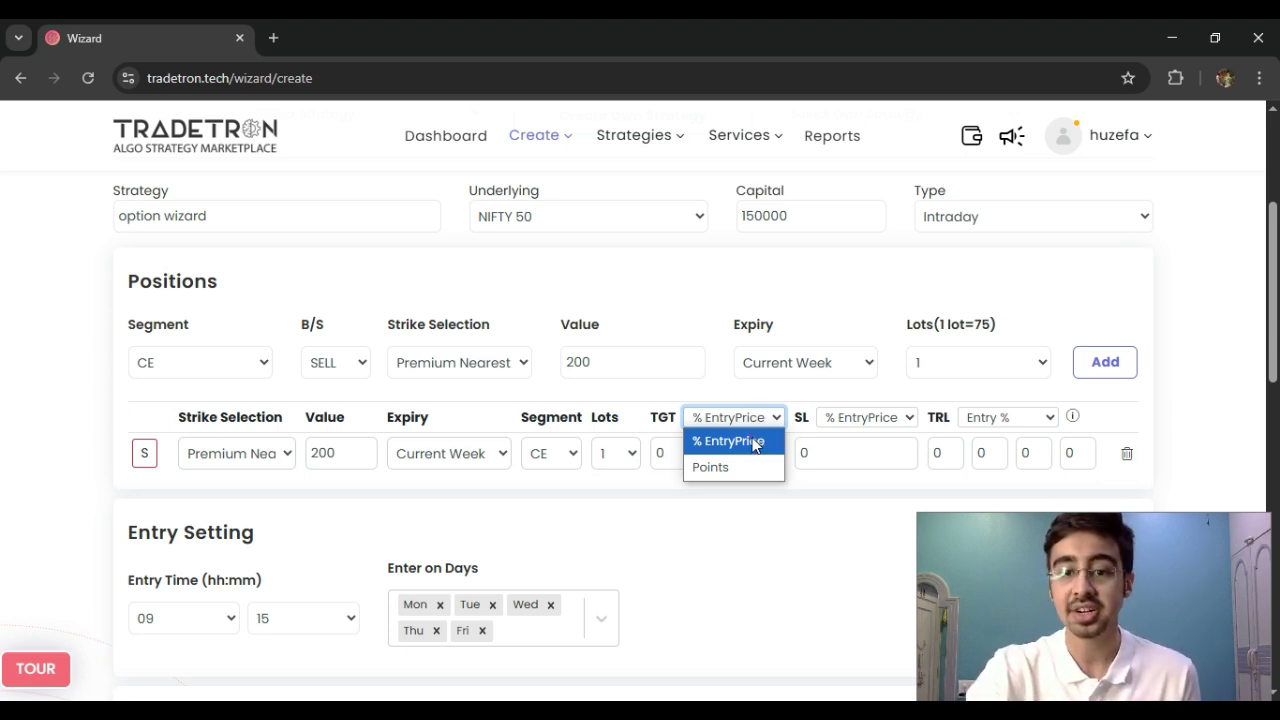
left_click(752, 444)
double_click(737, 448)
type("10")
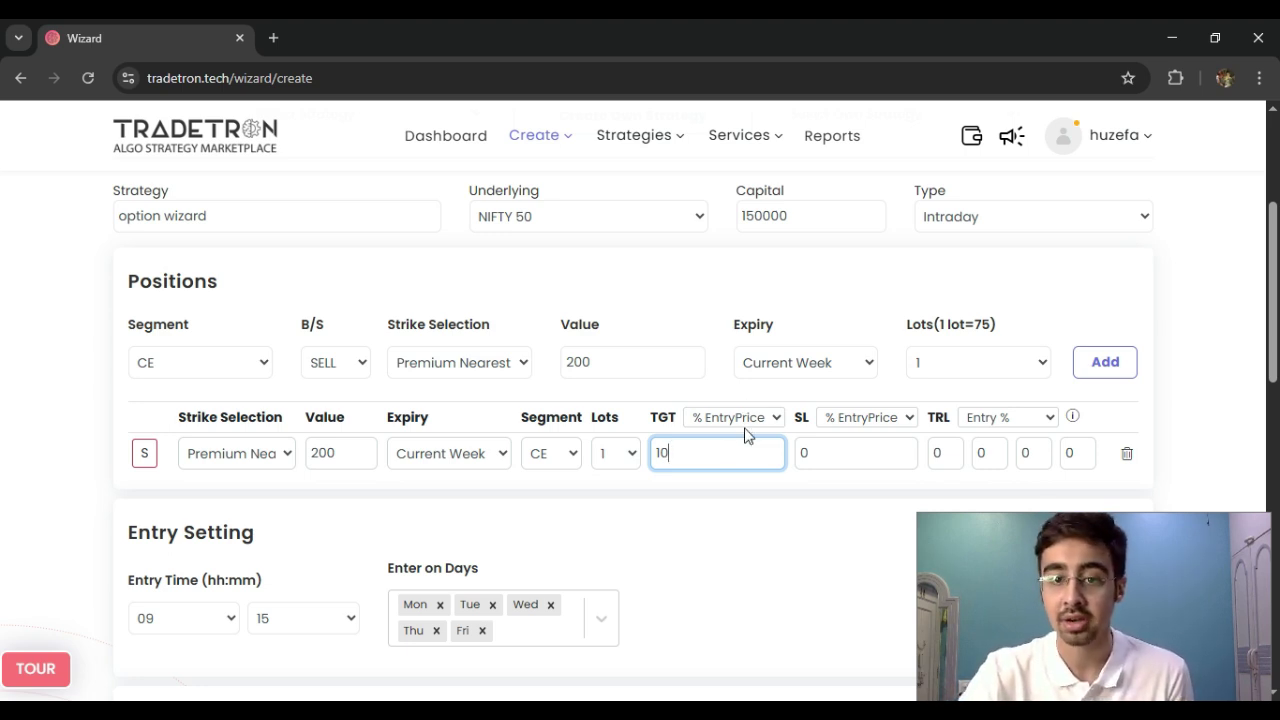
left_click(748, 417)
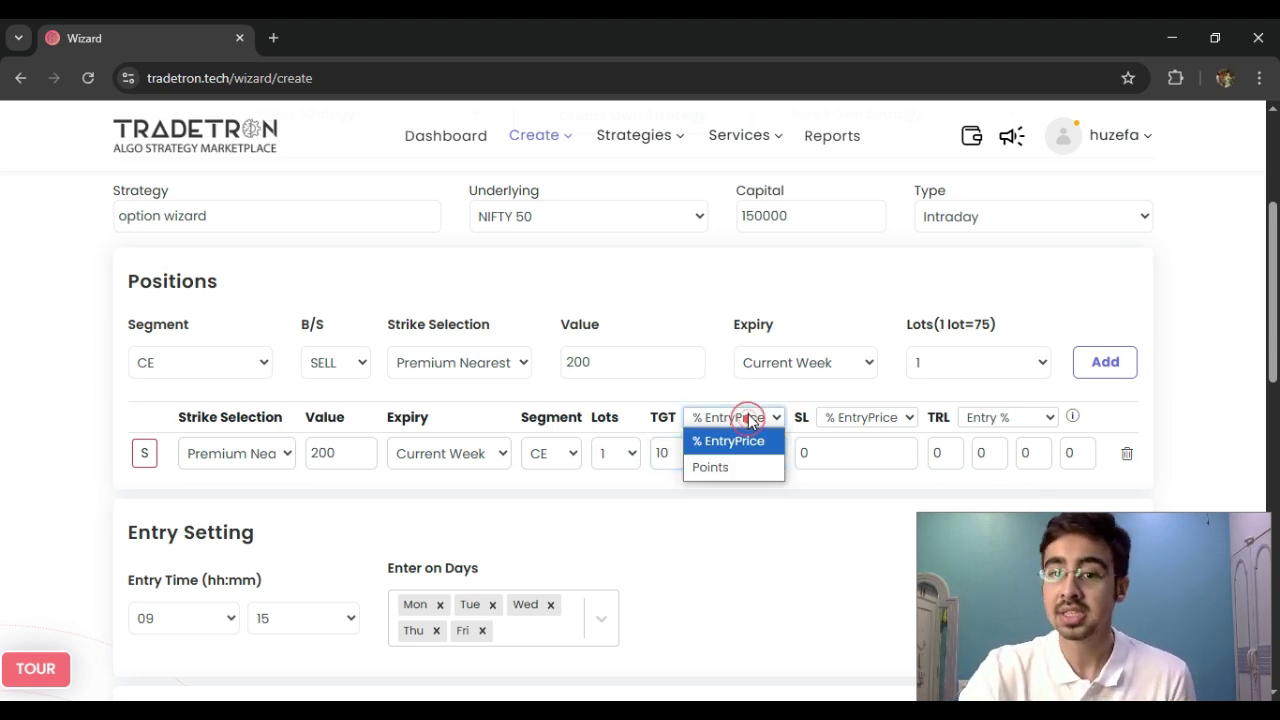
left_click(734, 466)
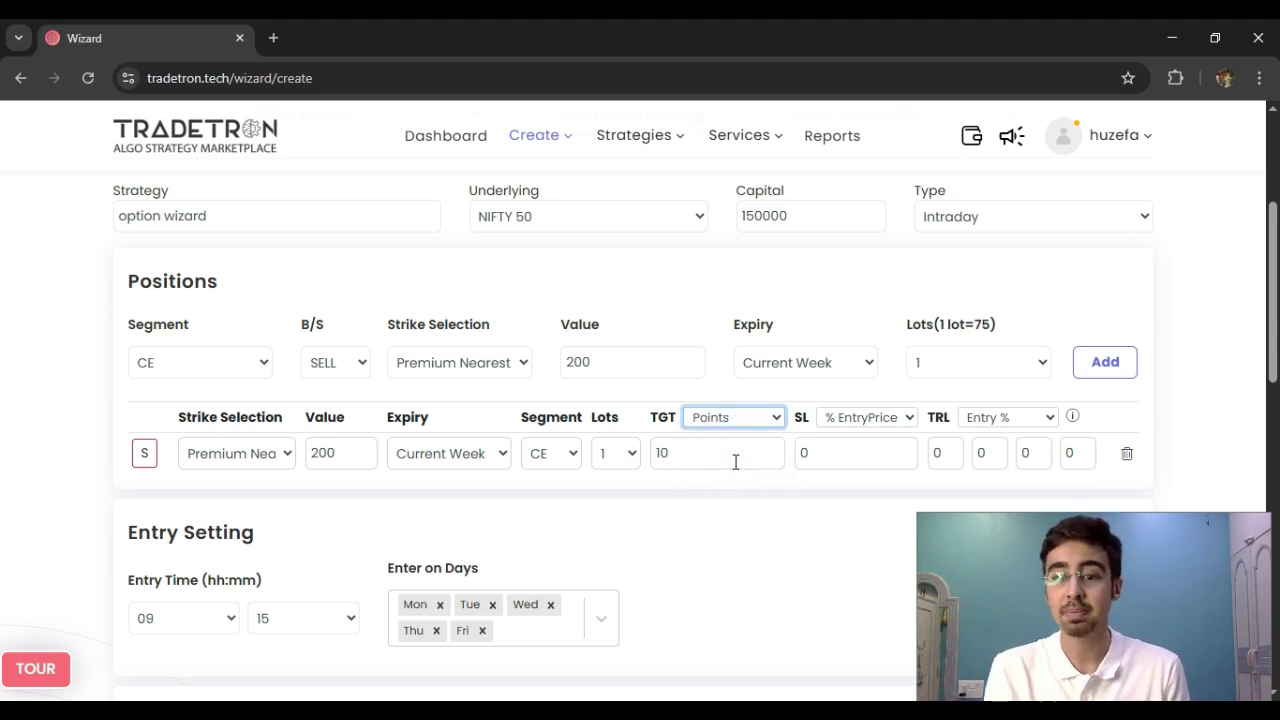
Set the CE leg's stop loss to 25 % EntryPrice
left_click(894, 417)
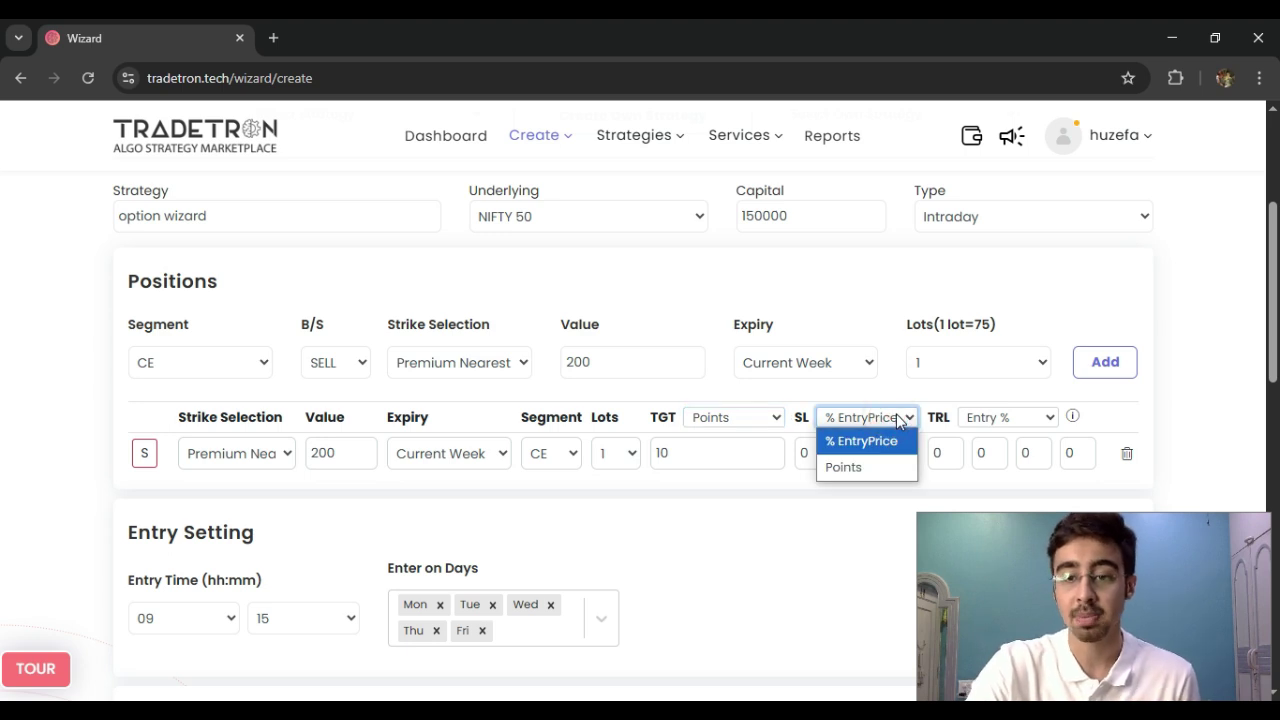
left_click(868, 441)
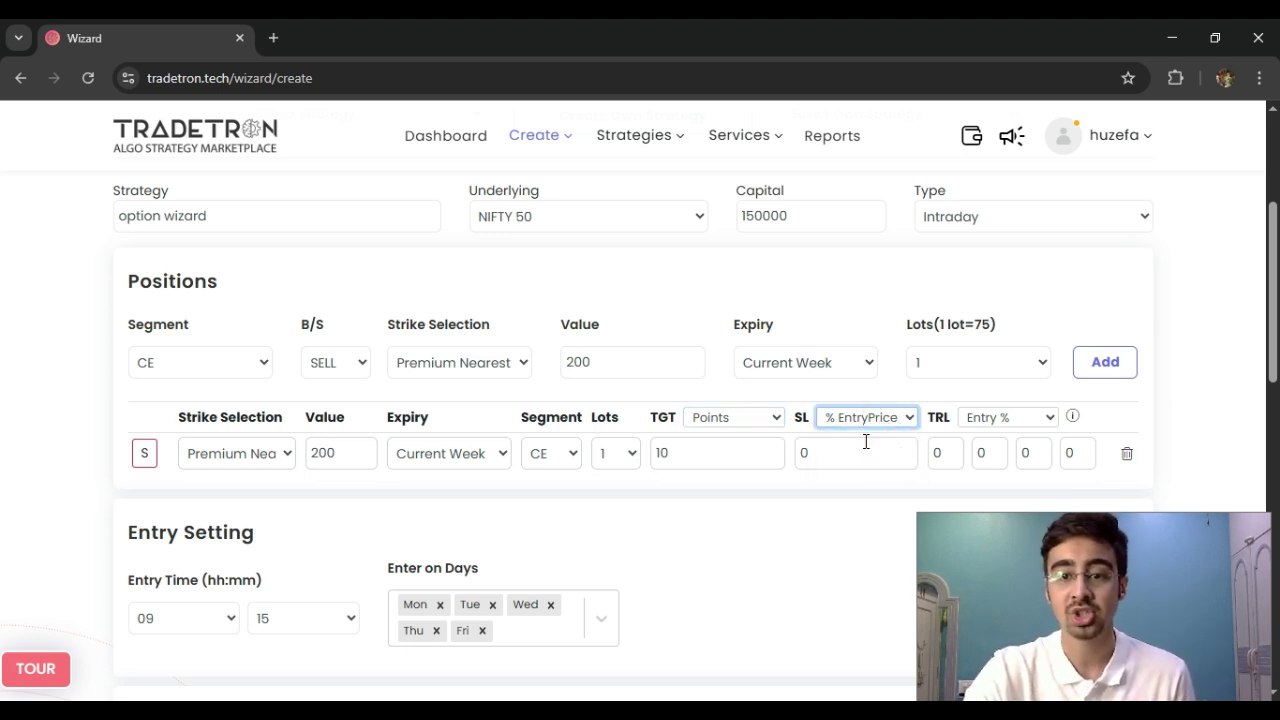
double_click(866, 440)
type("25")
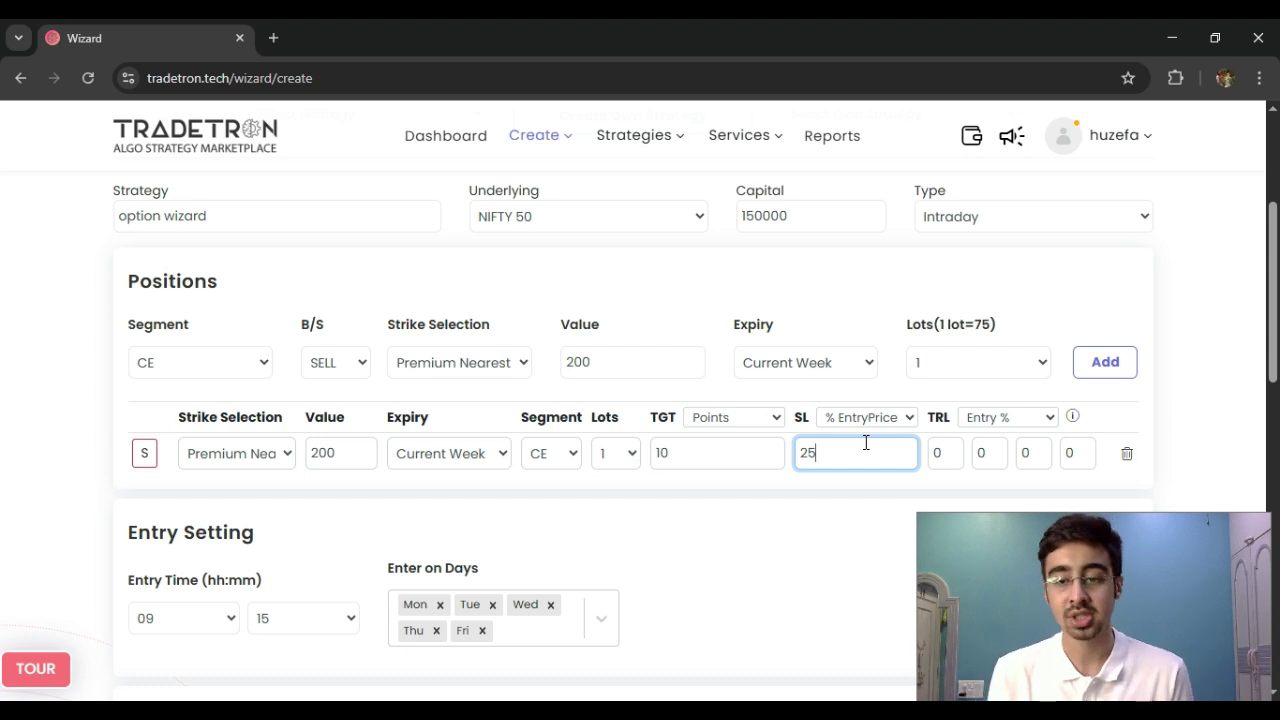
scroll(880, 396, "down", 1)
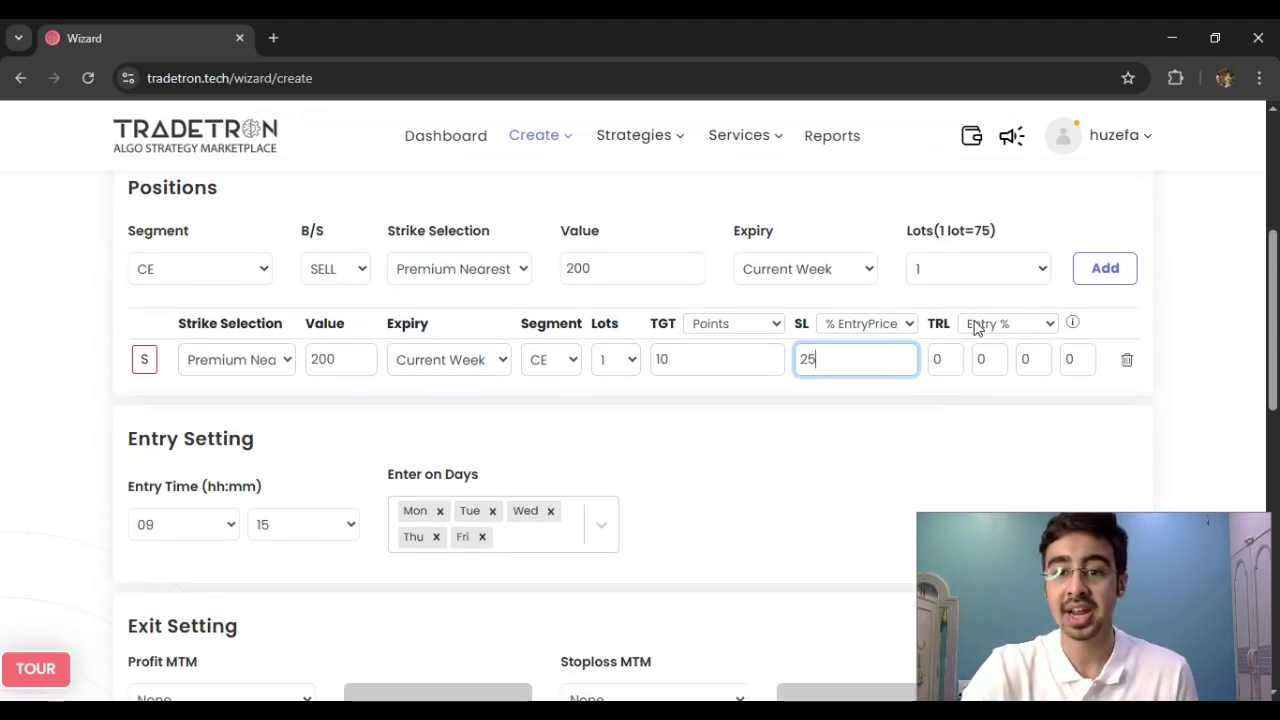
left_click(985, 322)
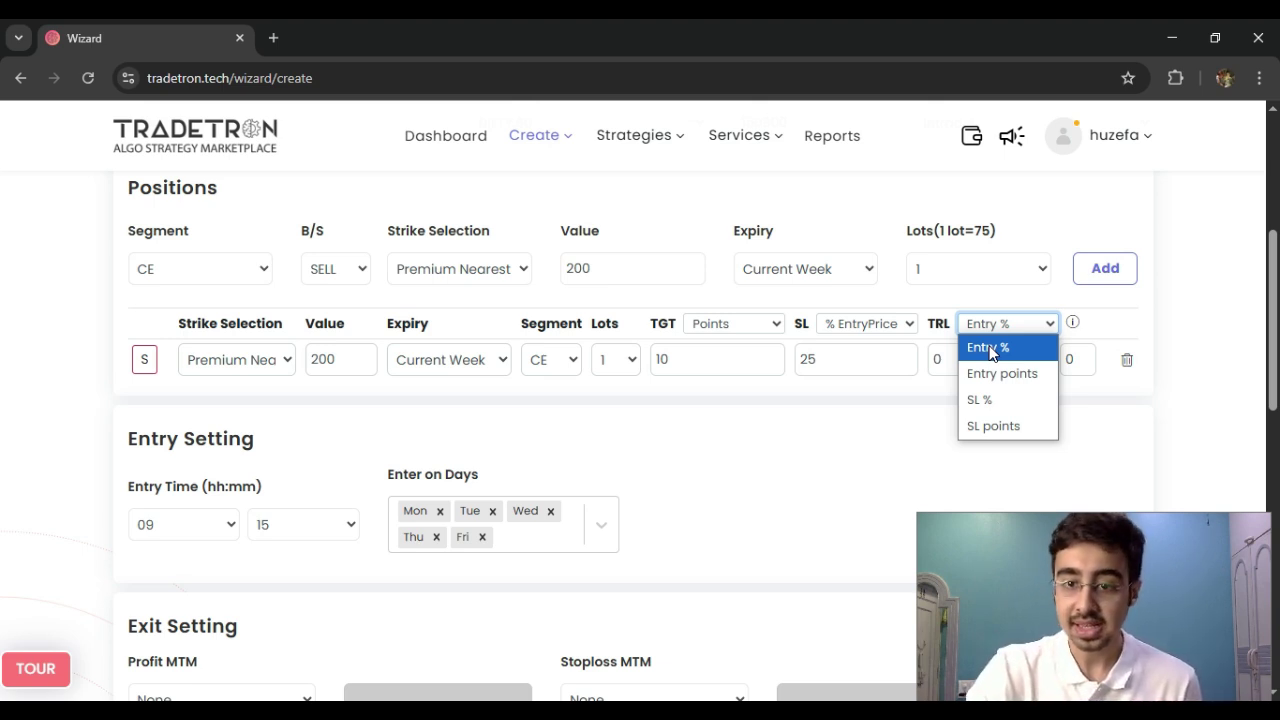
Switch the trailing stop to SL points with first value 20, and set the stop loss to 0
left_click(1005, 405)
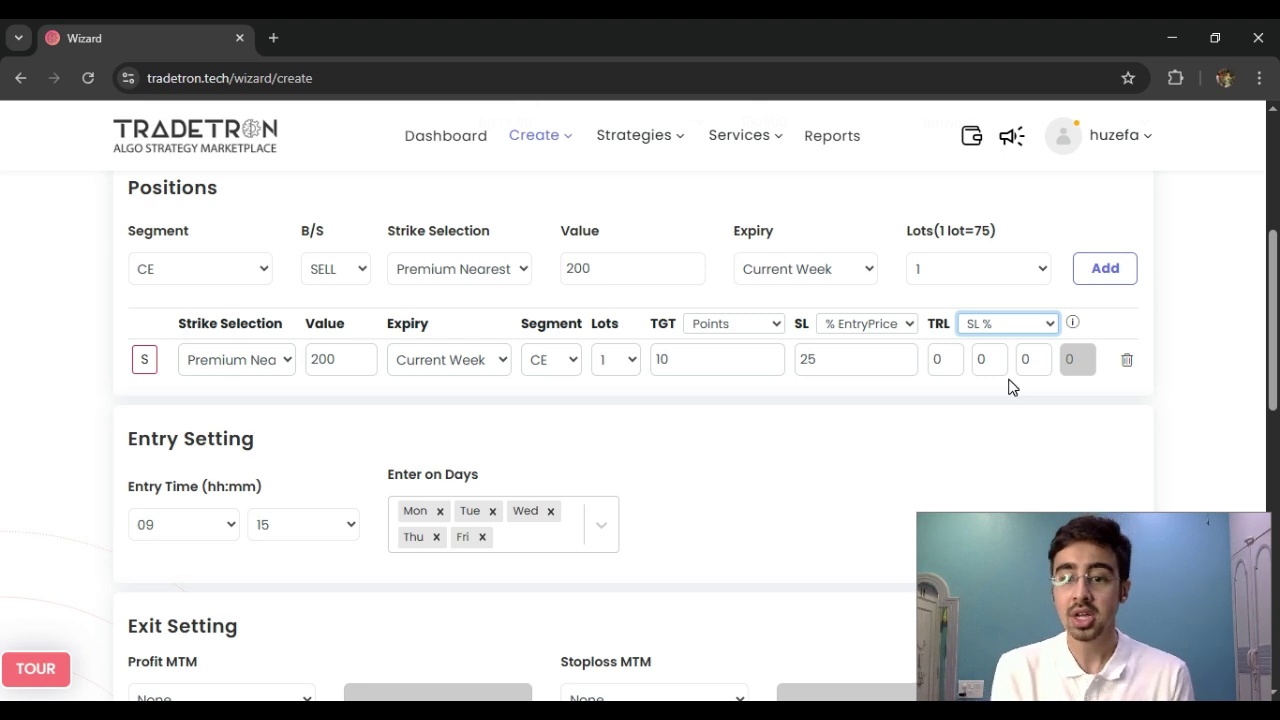
left_click(954, 354)
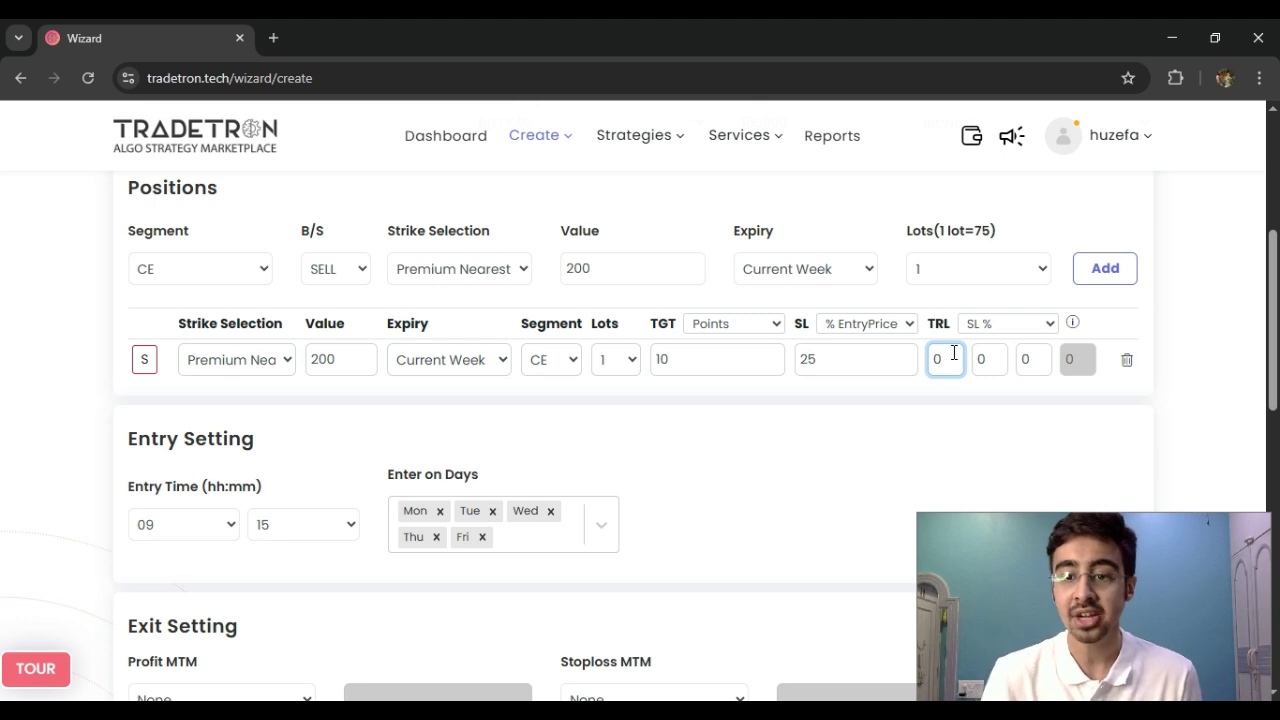
key("BackSpace")
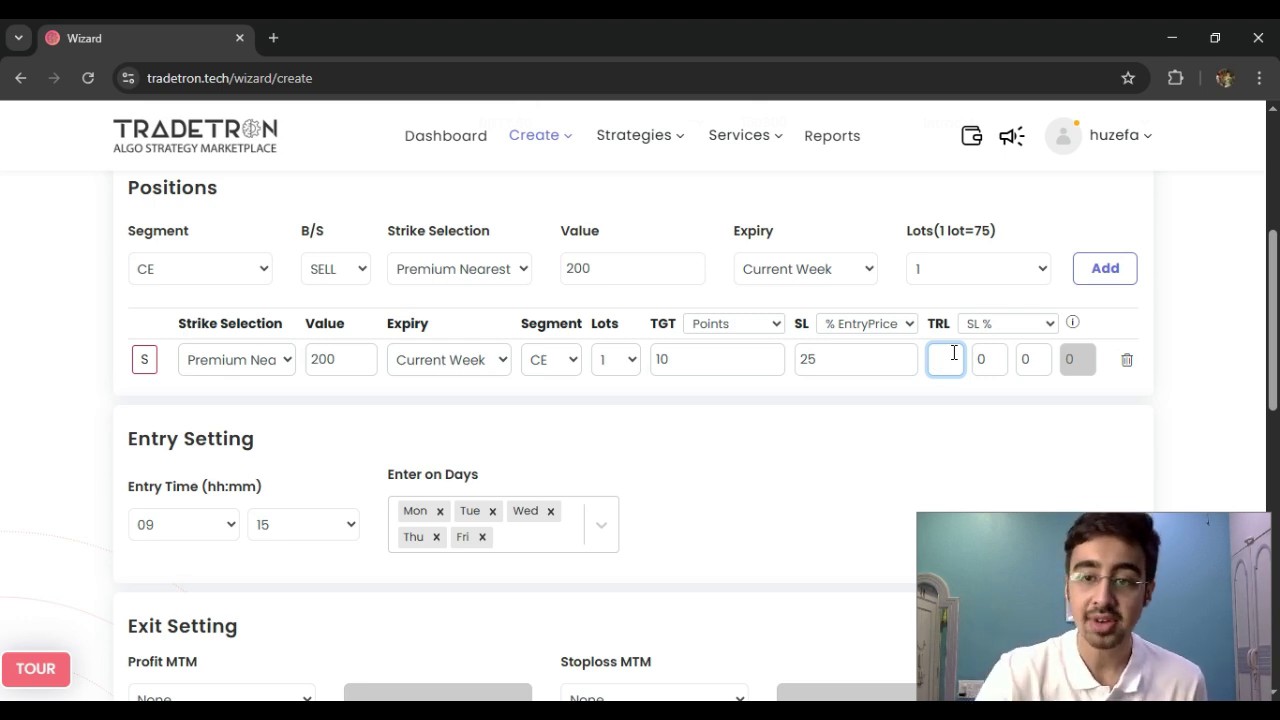
type("20")
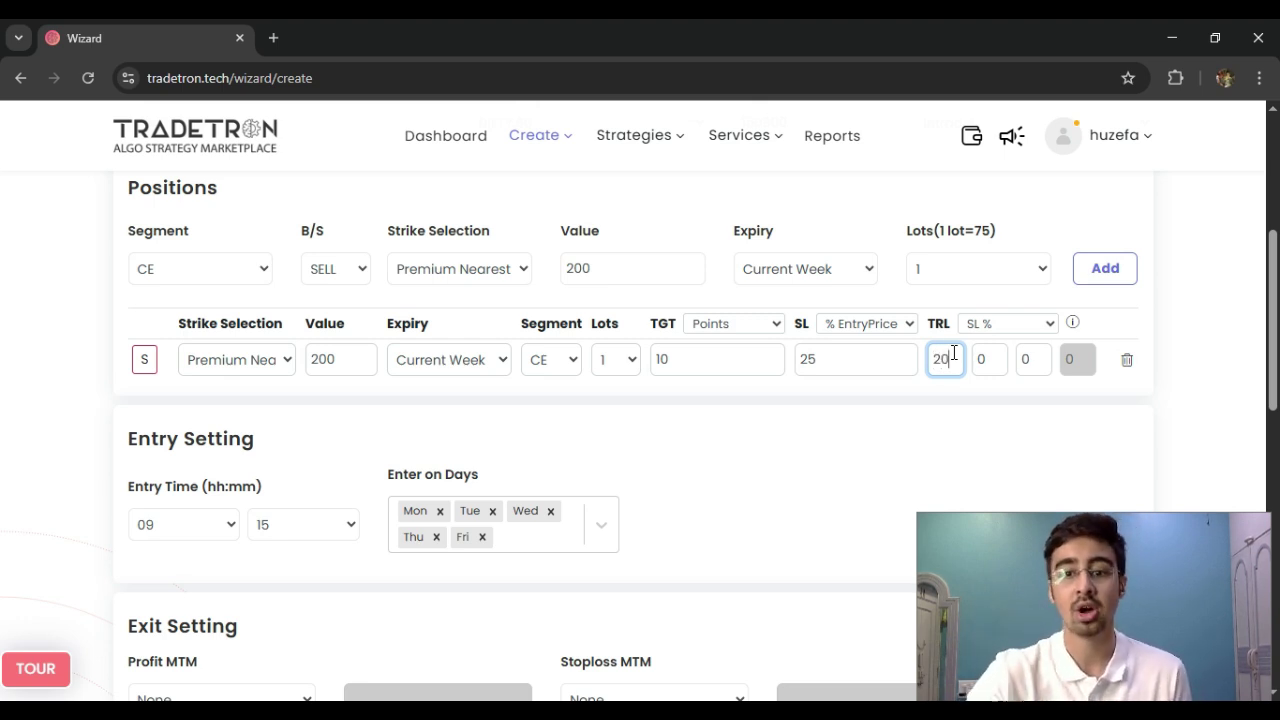
left_click(995, 324)
left_click(1002, 421)
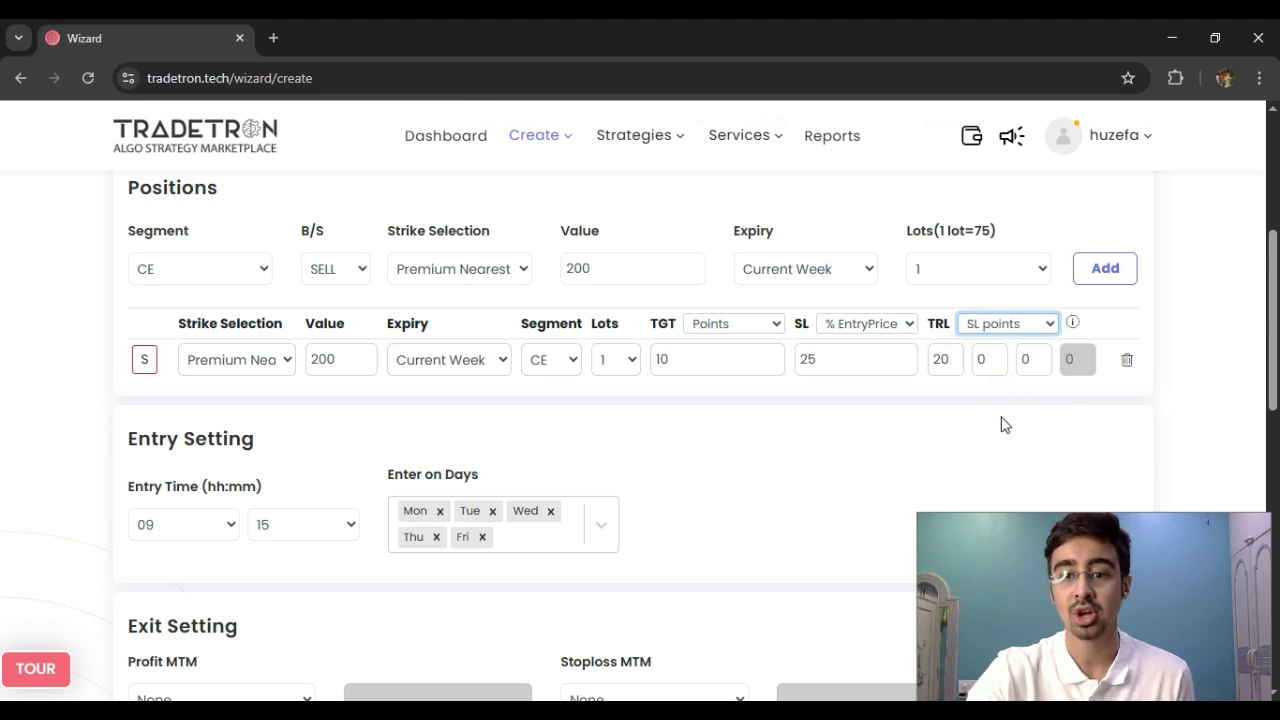
double_click(945, 359)
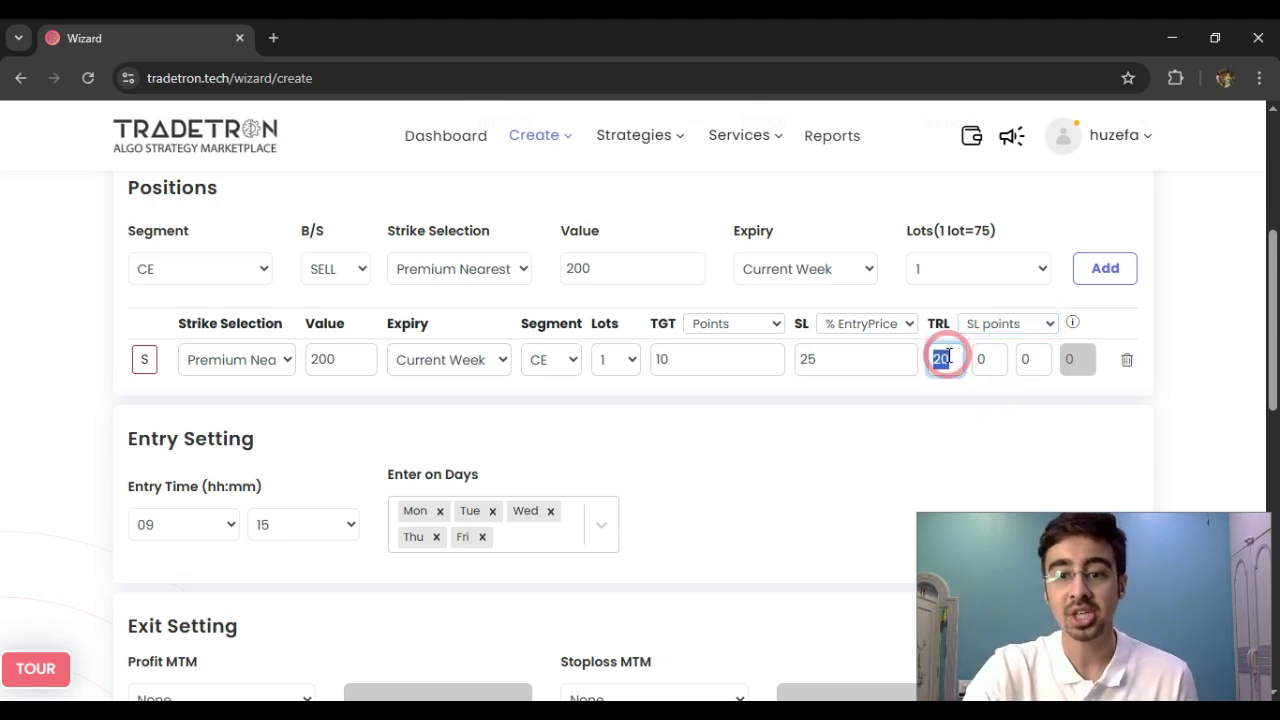
double_click(871, 359)
type("0")
Enter 1 and 1 in the second and third trailing boxes
scroll(900, 420, "up", 1)
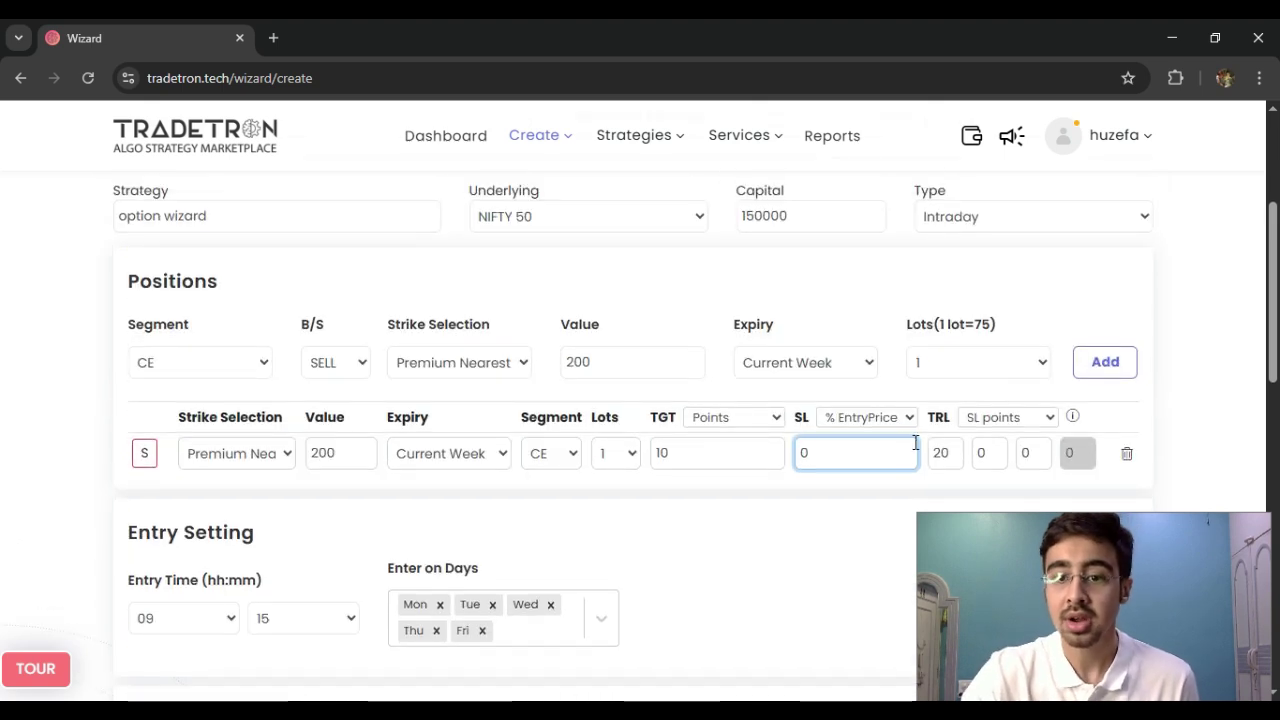
scroll(915, 443, "down", 1)
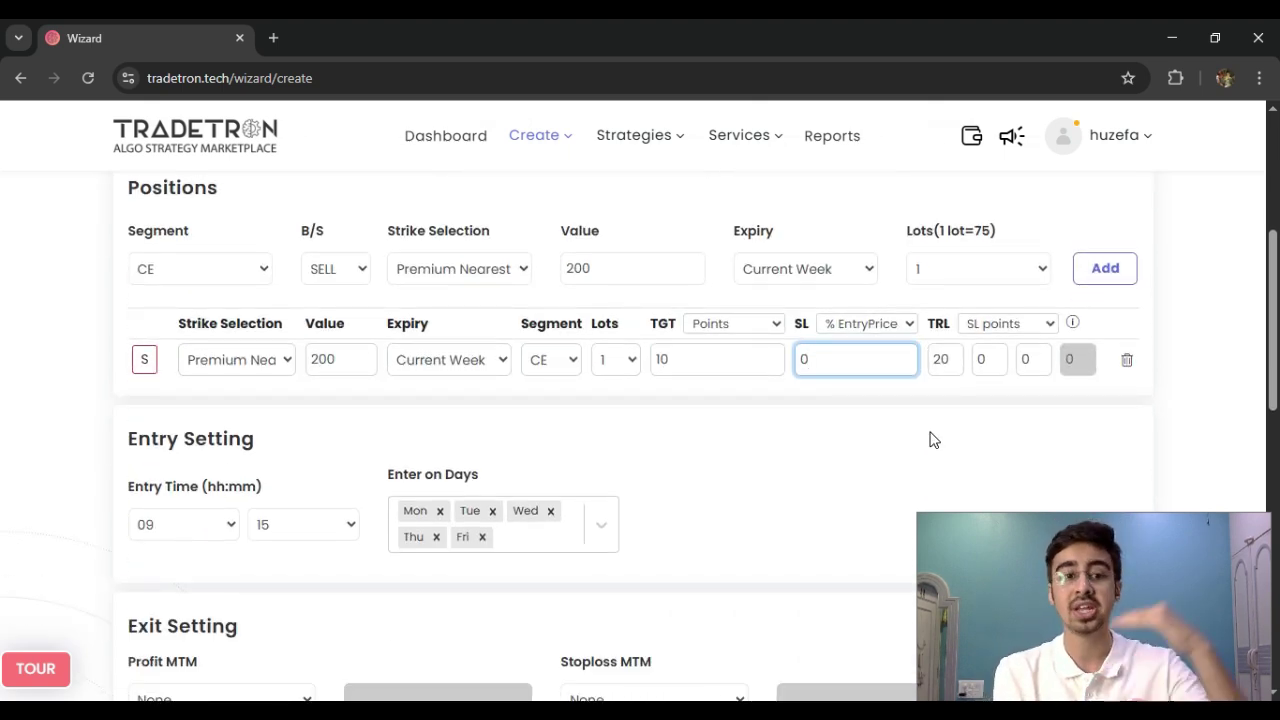
left_click(953, 357)
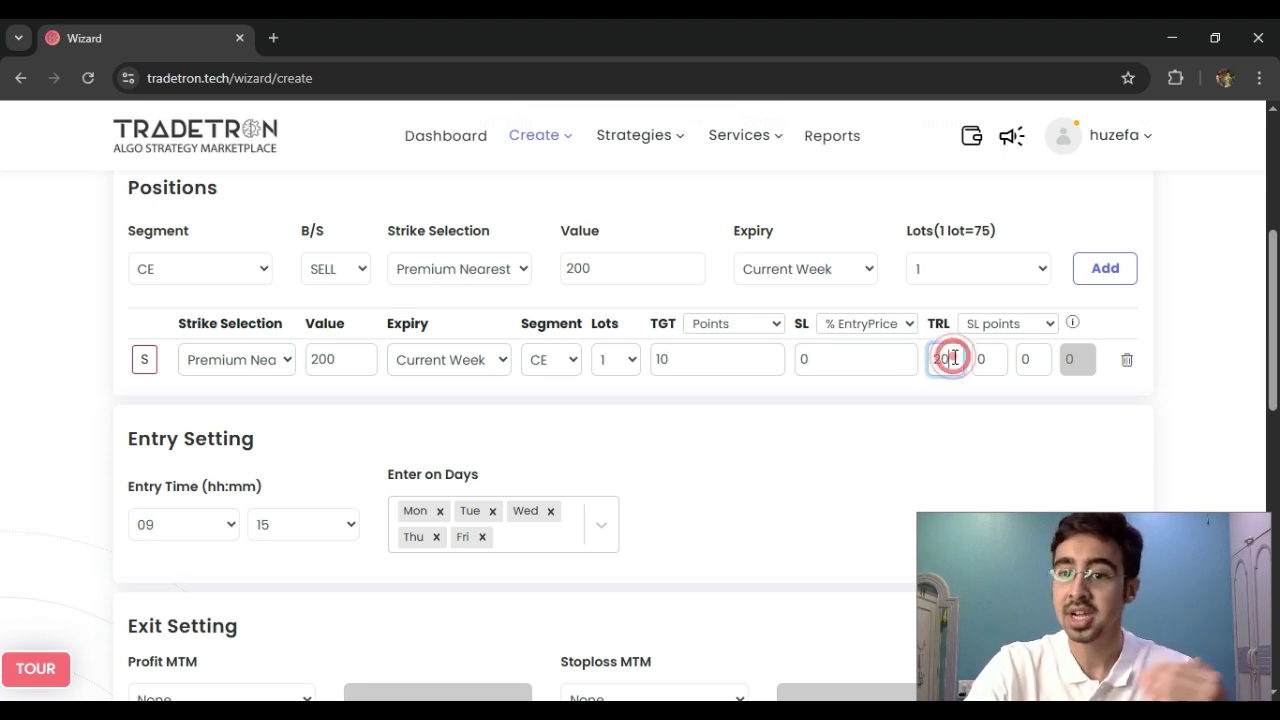
double_click(984, 360)
type("1")
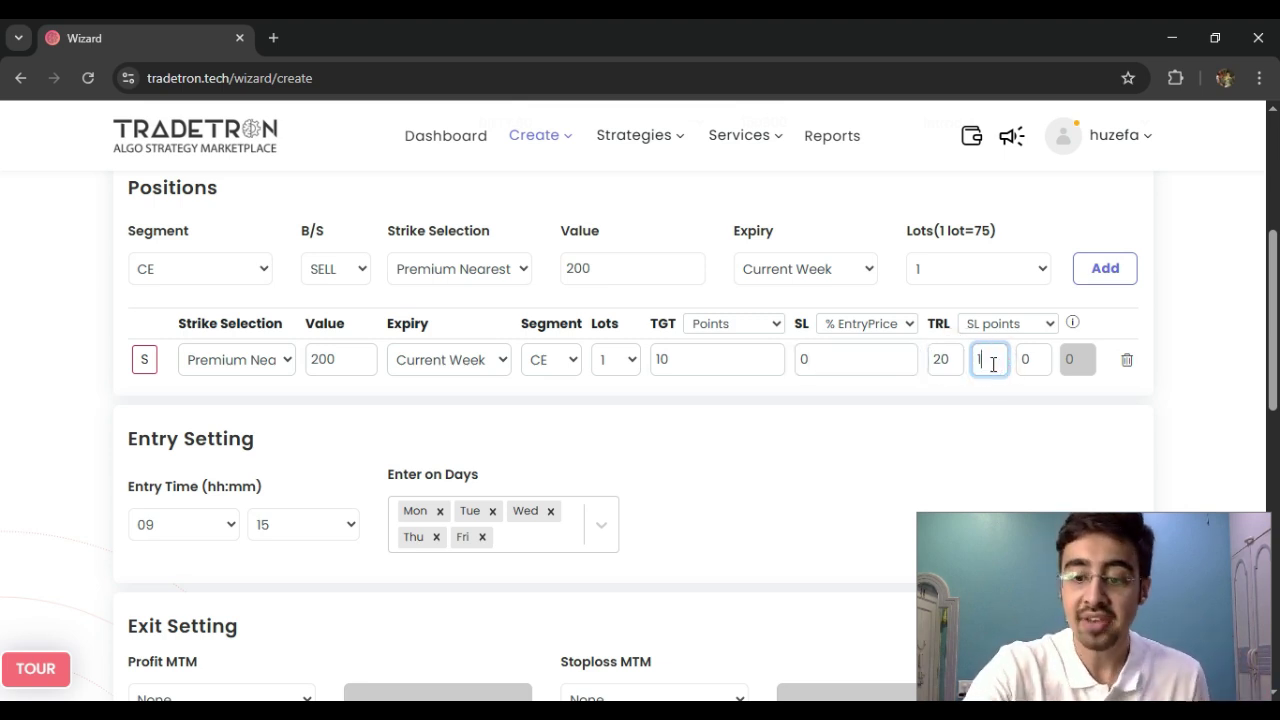
double_click(1027, 358)
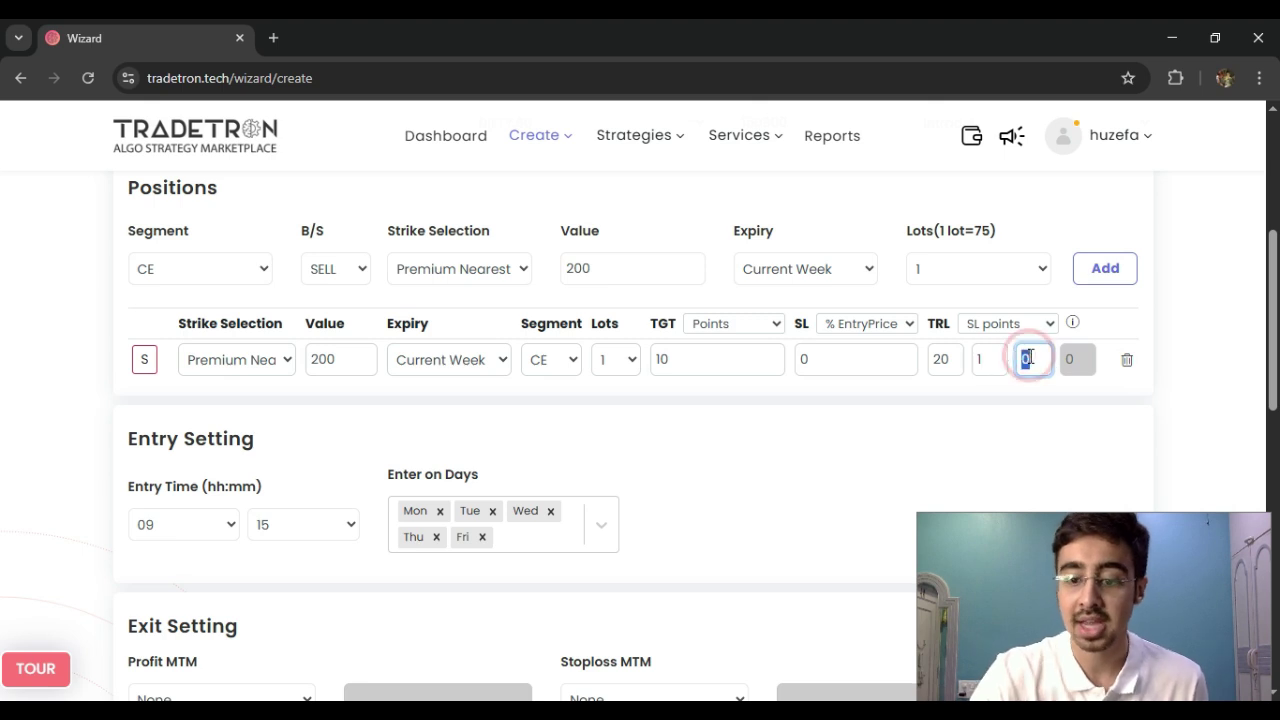
type("1")
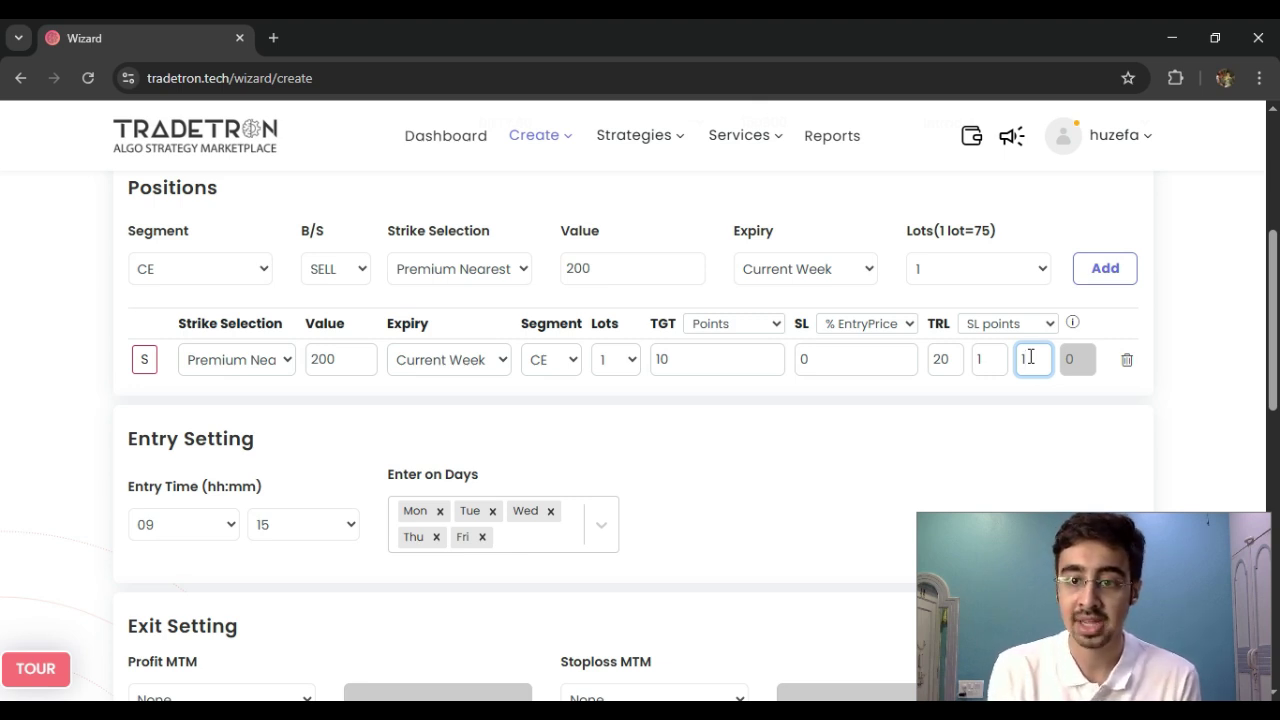
Change the CE leg's trailing to Entry % with values 20, 5, 1 and 1
left_click(1006, 324)
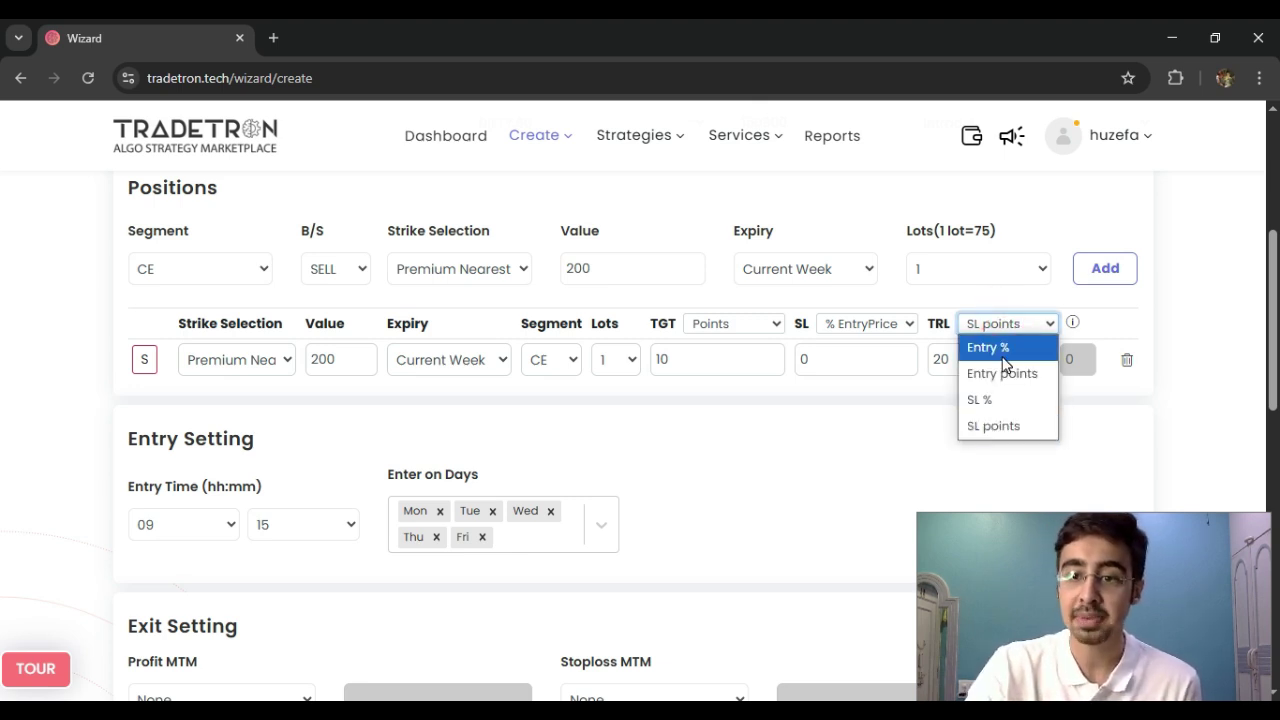
left_click(1003, 350)
left_click(947, 358)
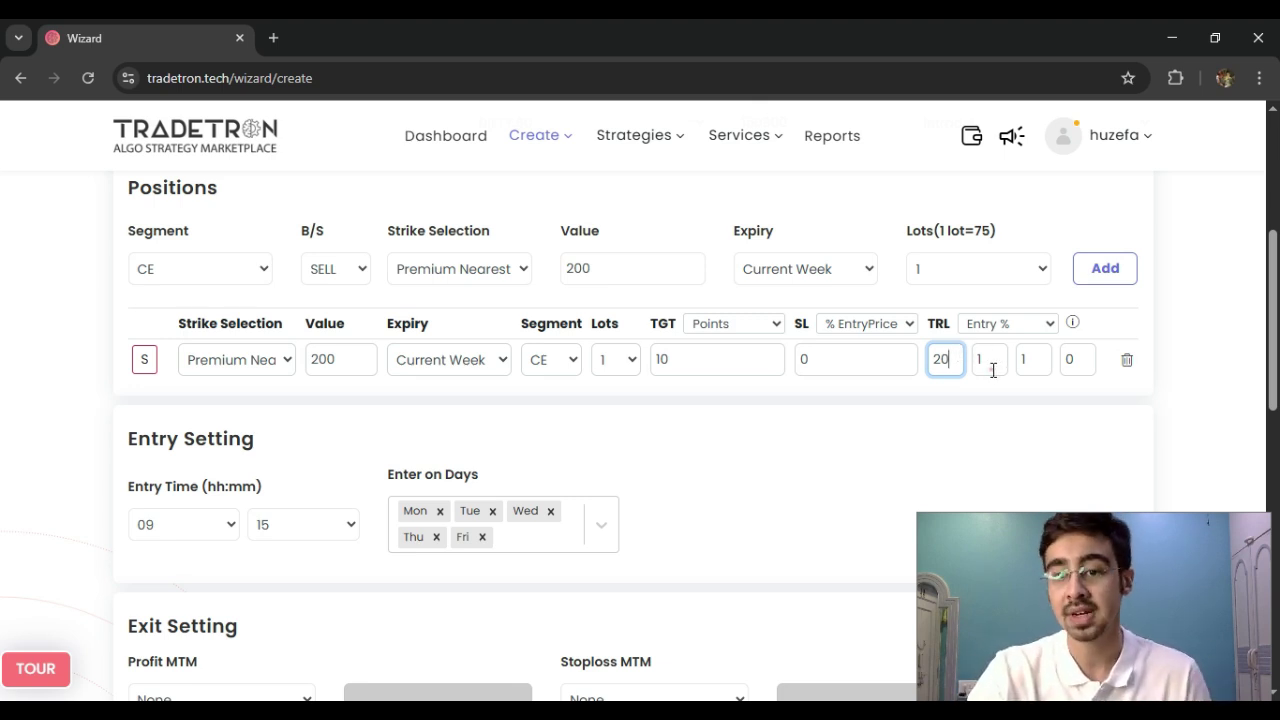
double_click(991, 366)
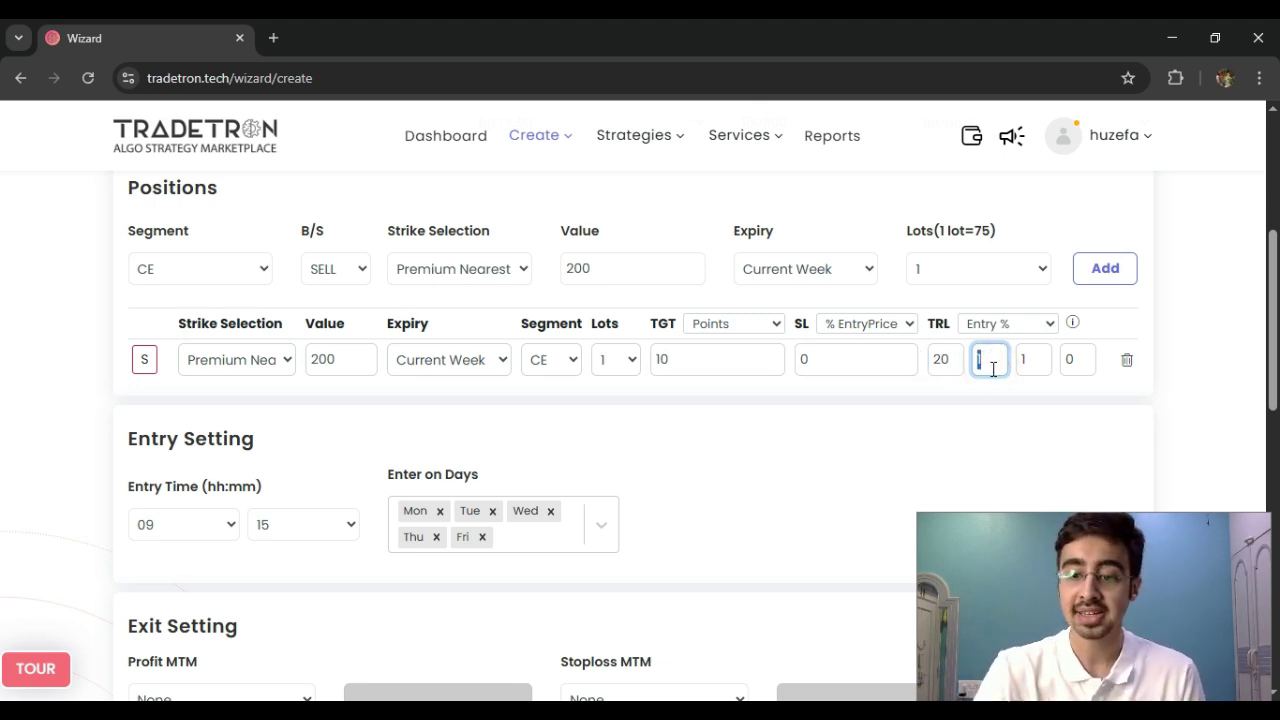
type("5")
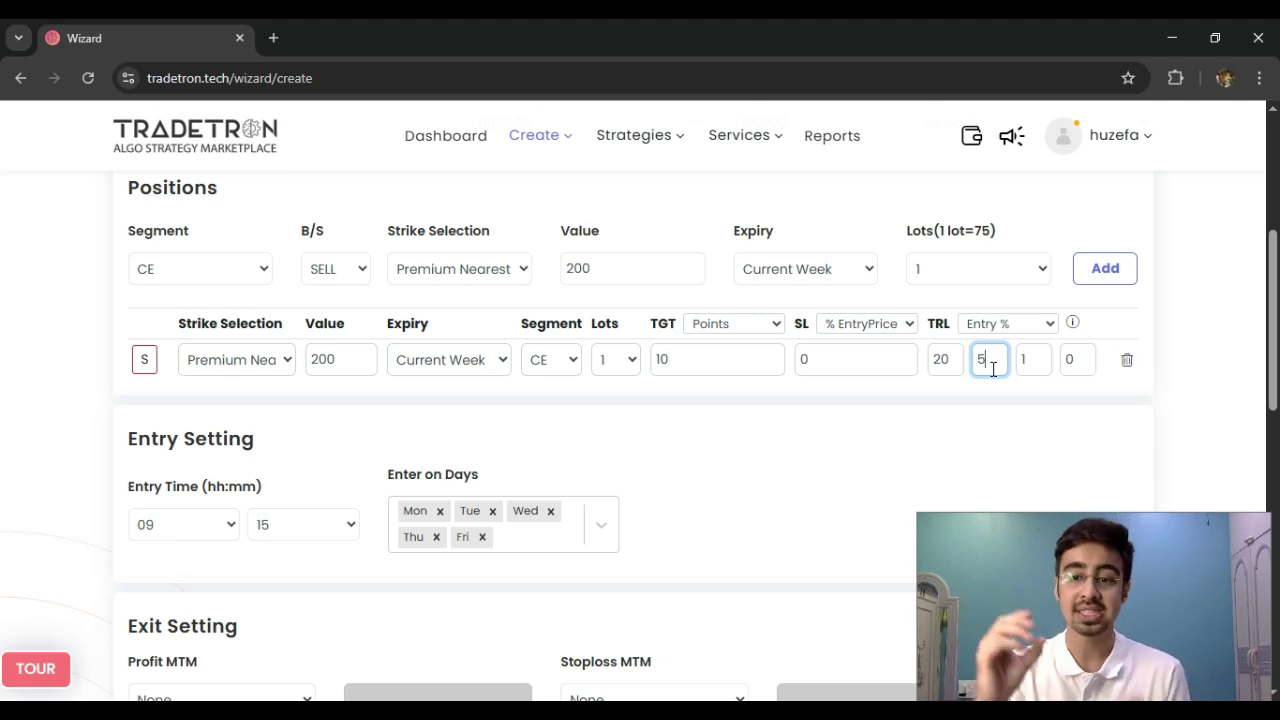
double_click(1080, 361)
type("1")
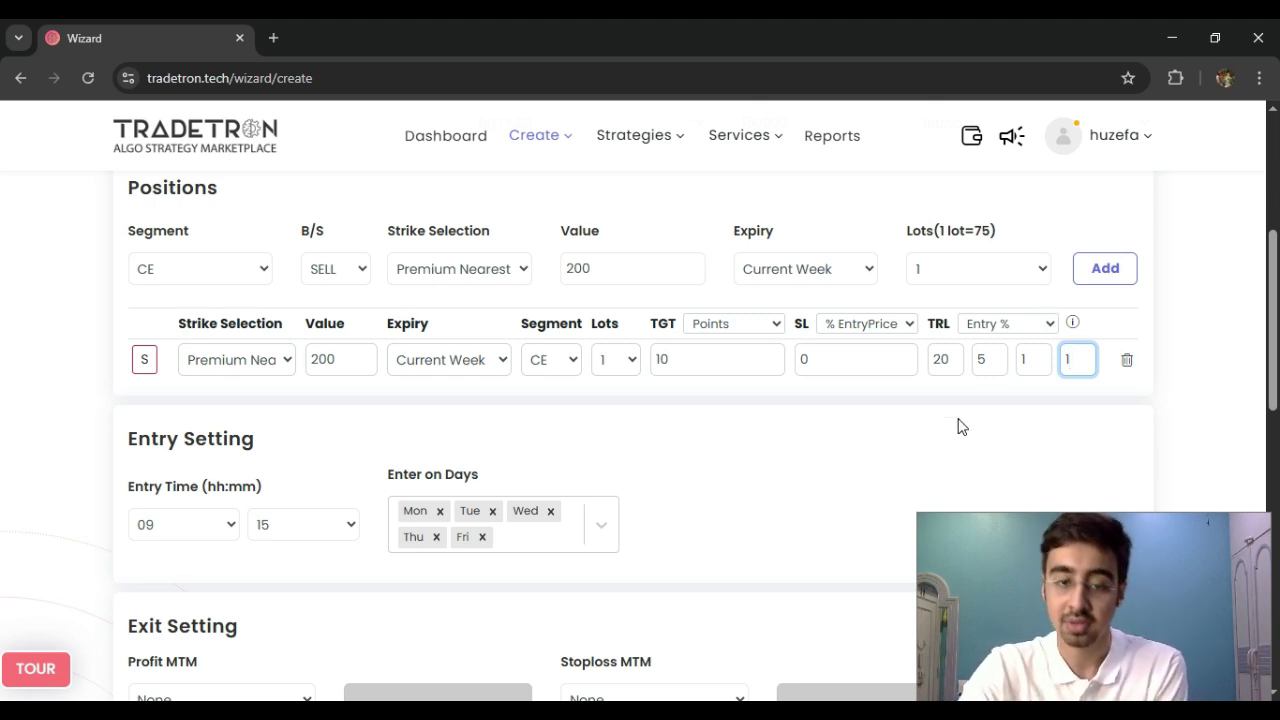
scroll(794, 463, "down", 1)
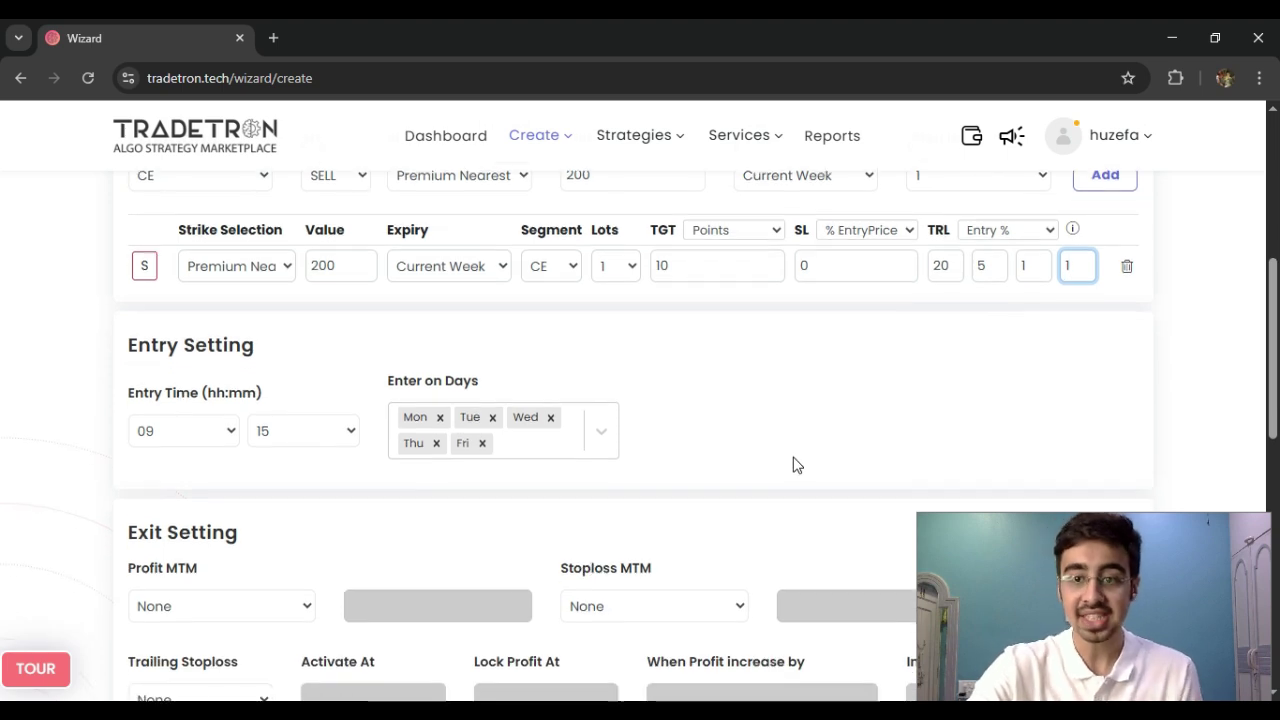
Replace the Premium Nearest CE leg with a SELL CE ATM Spot leg
left_click(1126, 268)
scroll(898, 404, "up", 1)
left_click(394, 269)
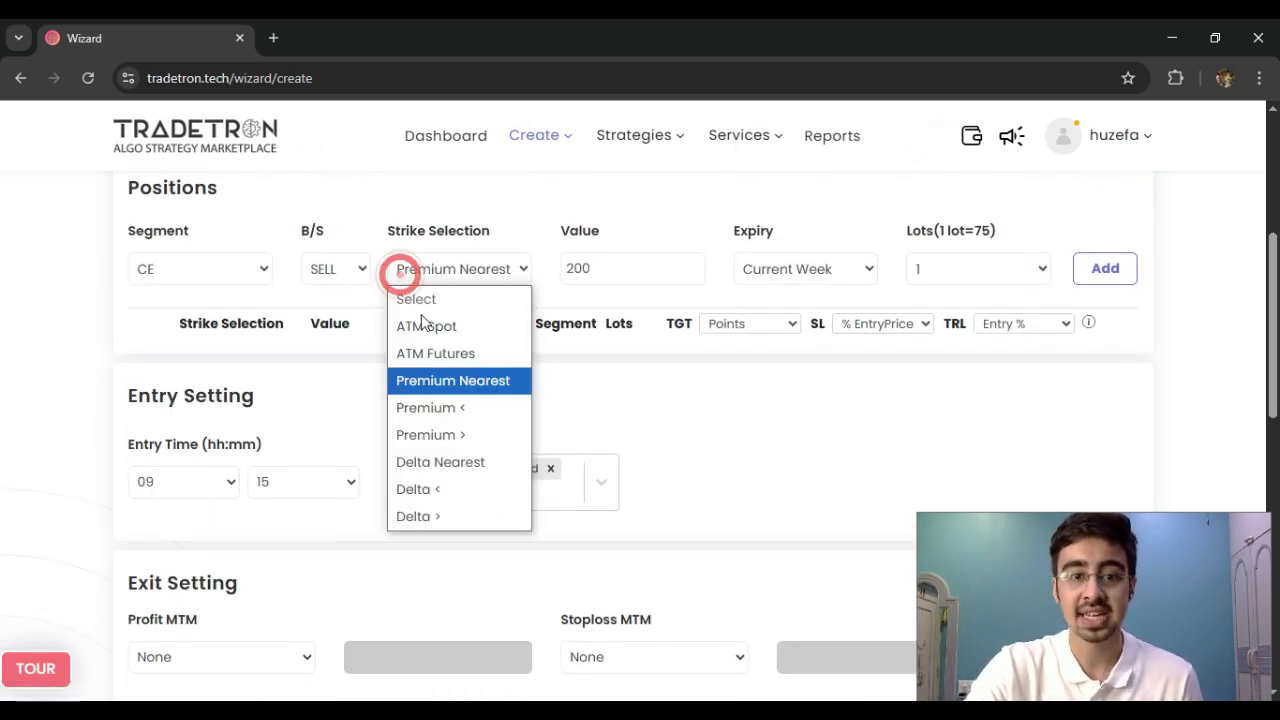
left_click(420, 320)
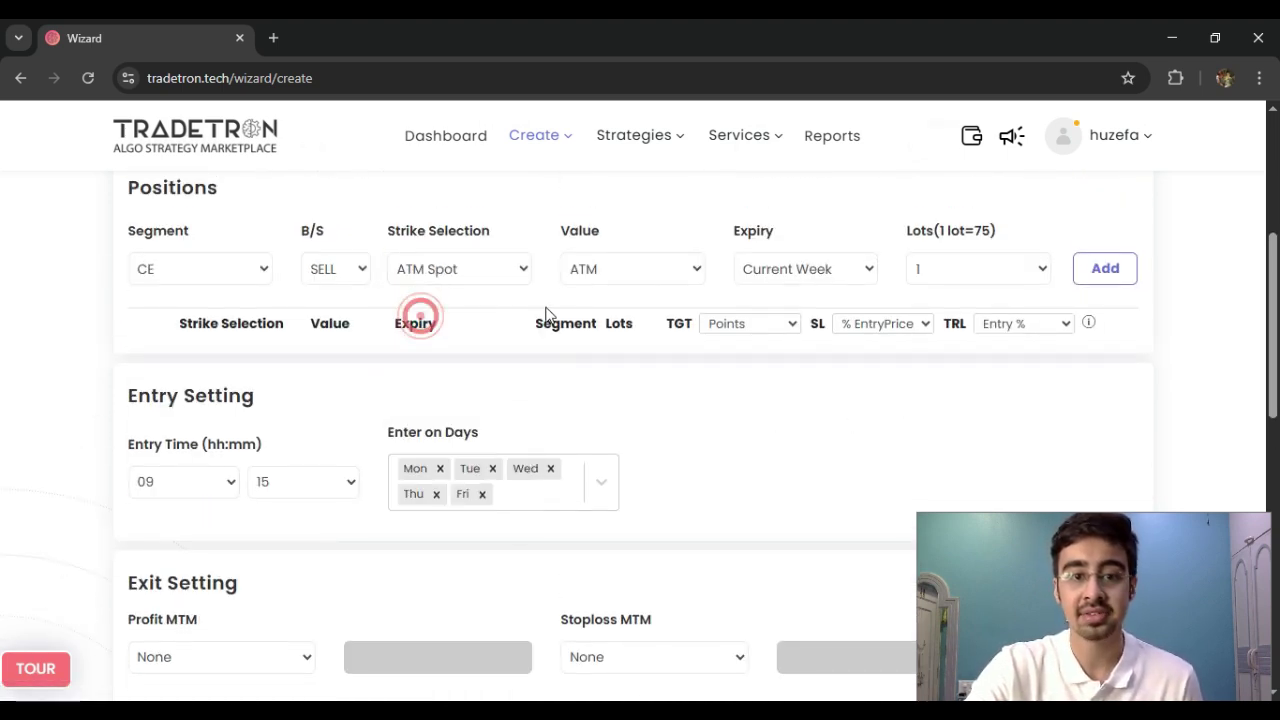
left_click(1100, 284)
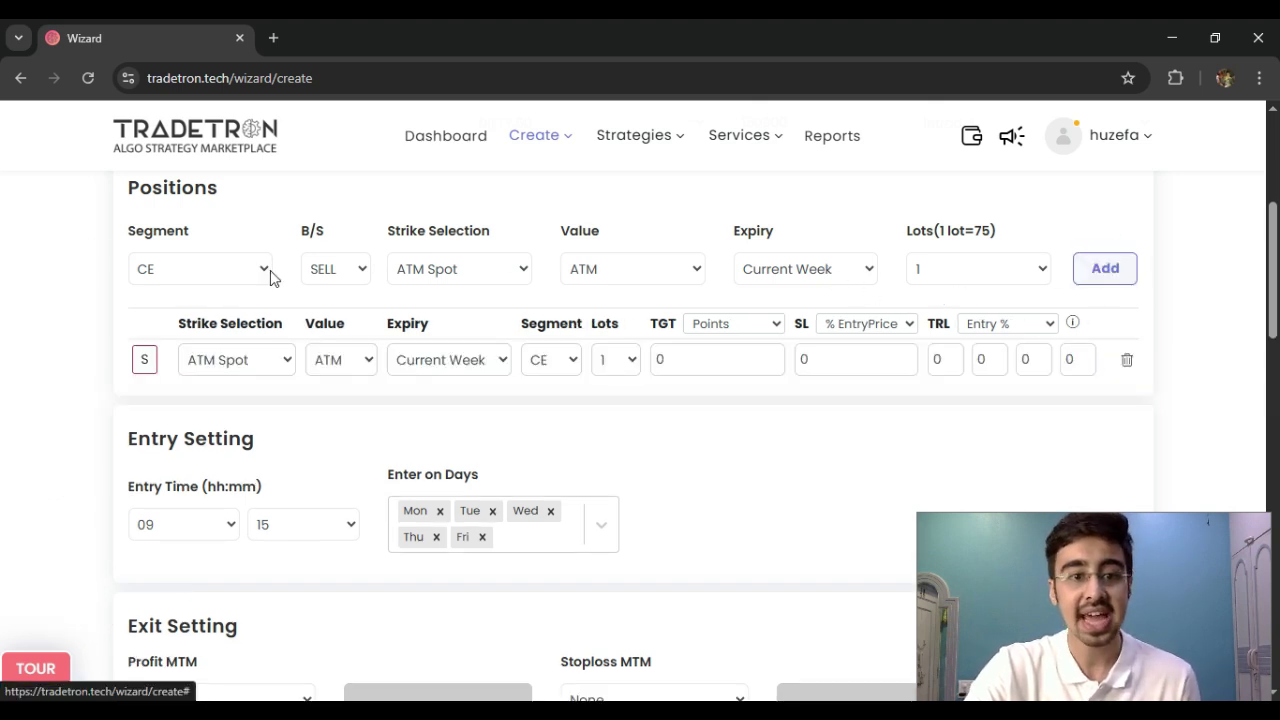
Add a second SELL leg as PE with ATM strike value
left_click(323, 276)
left_click(226, 262)
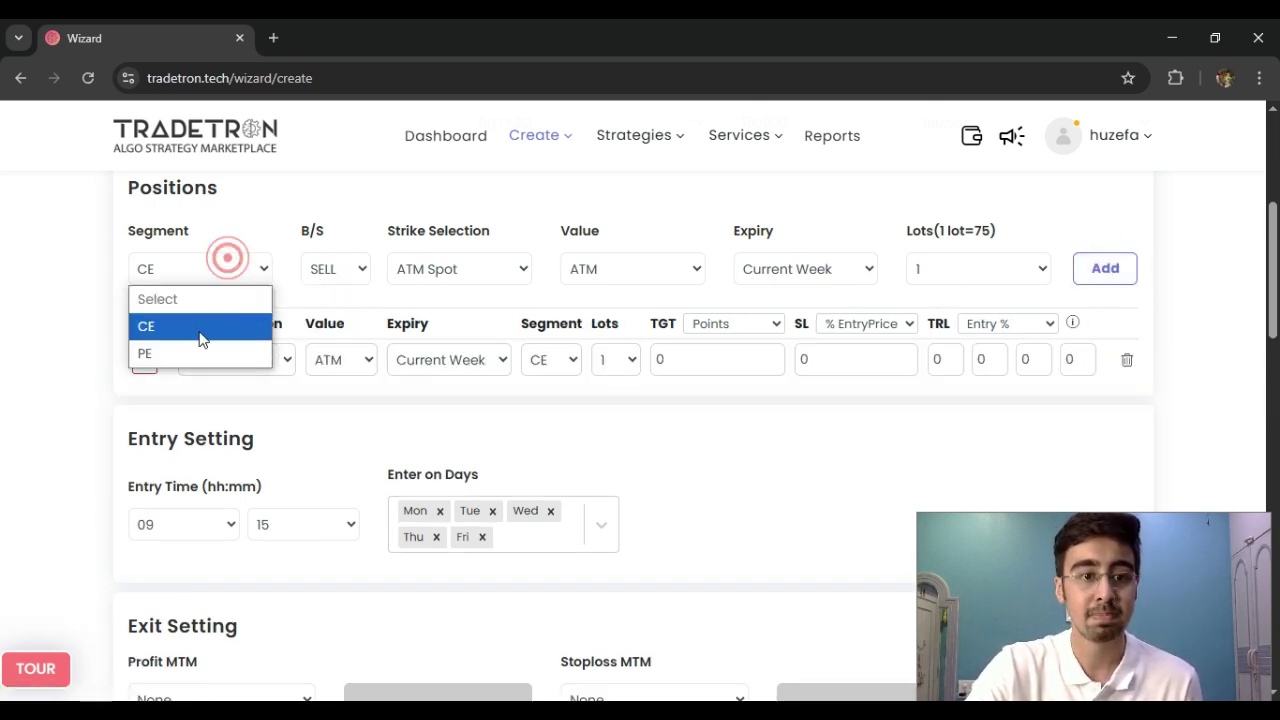
left_click(195, 350)
left_click(592, 270)
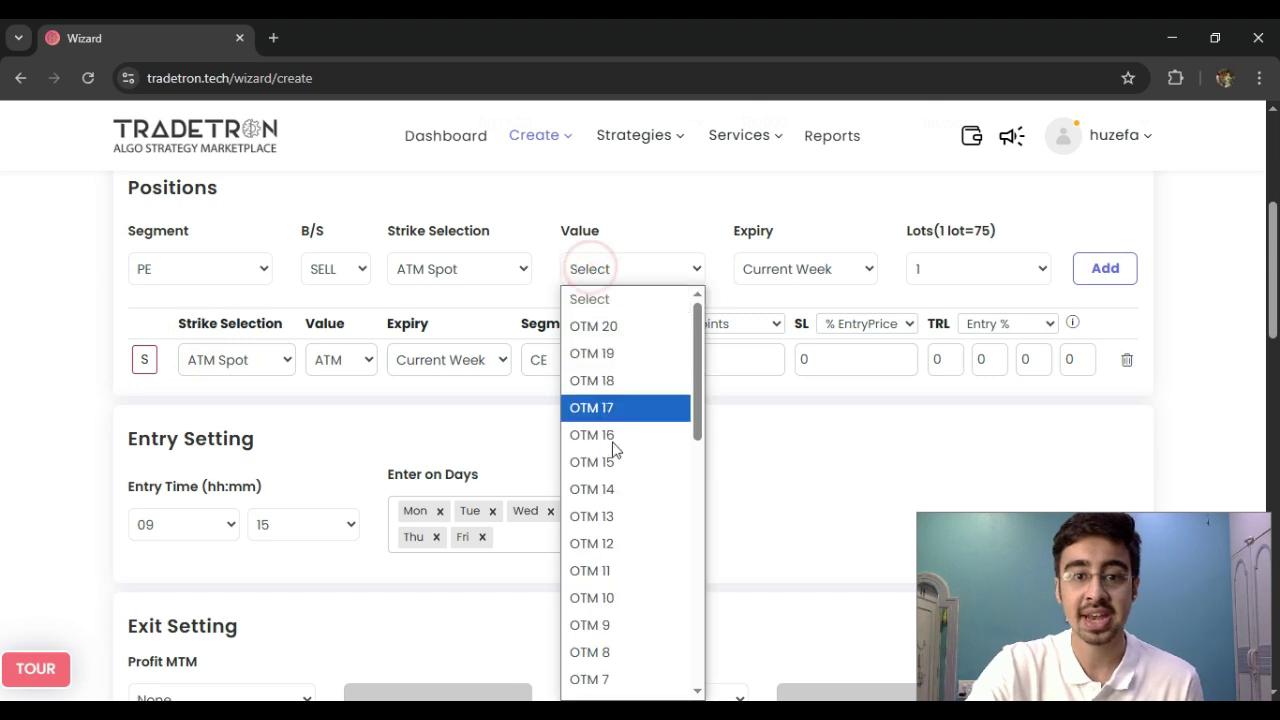
scroll(614, 449, "down", 3)
left_click(602, 497)
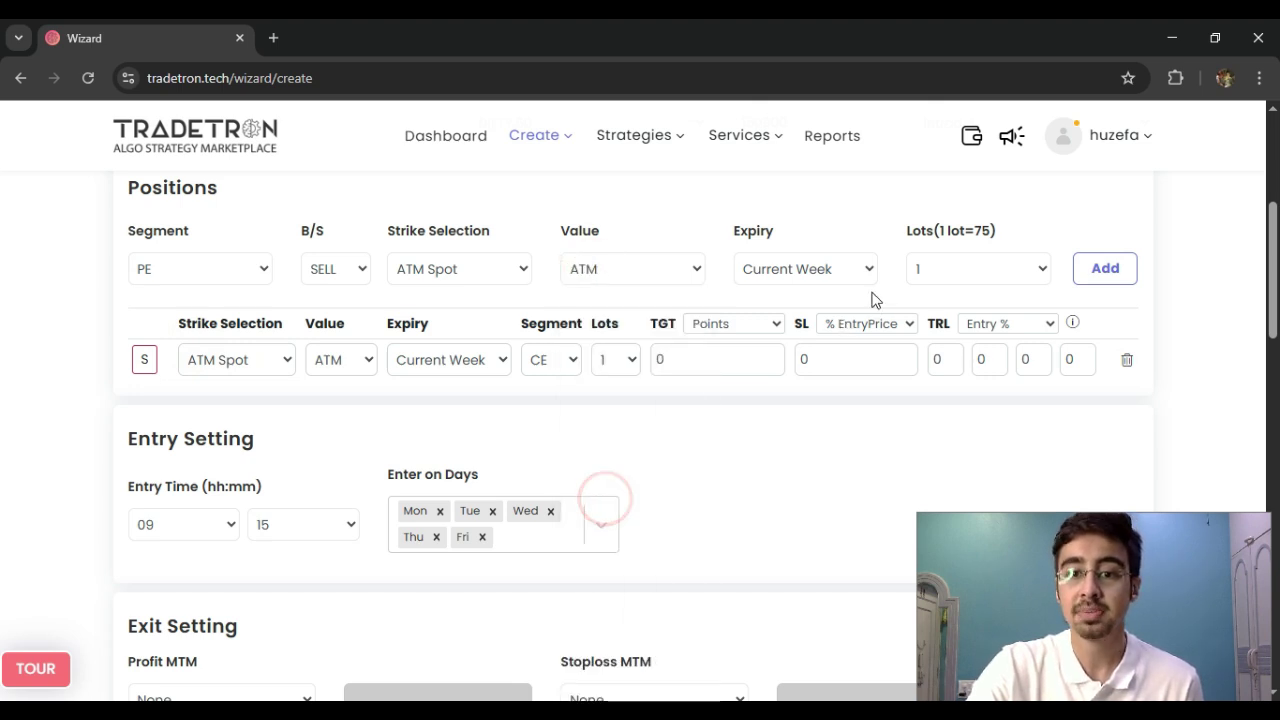
left_click(1100, 268)
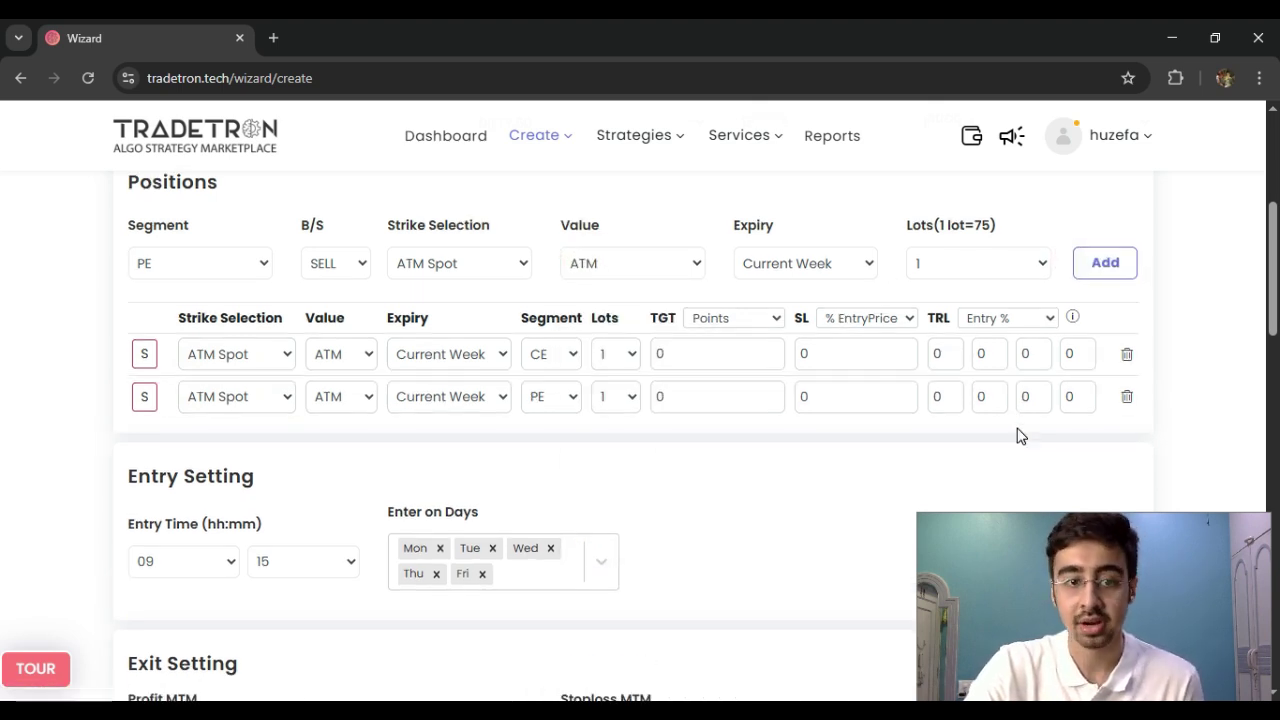
Point out the TGT, SL and TRL columns of the positions table
scroll(1017, 434, "down", 1)
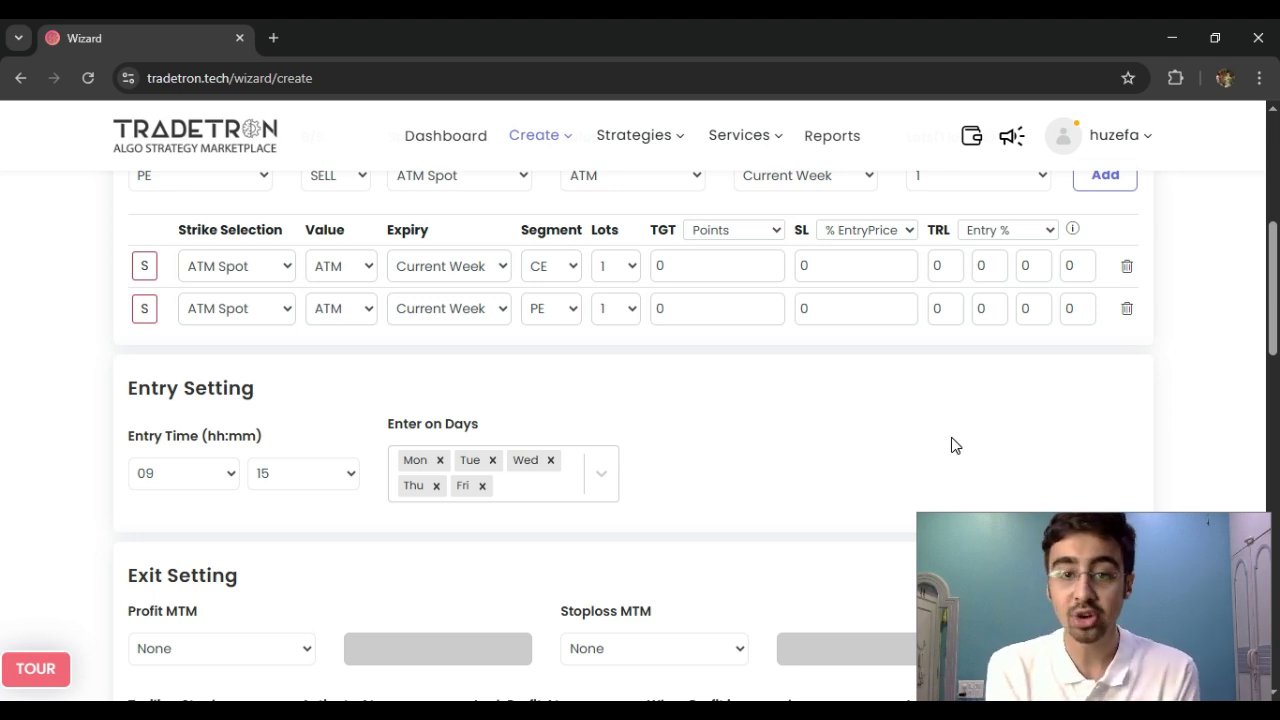
double_click(661, 230)
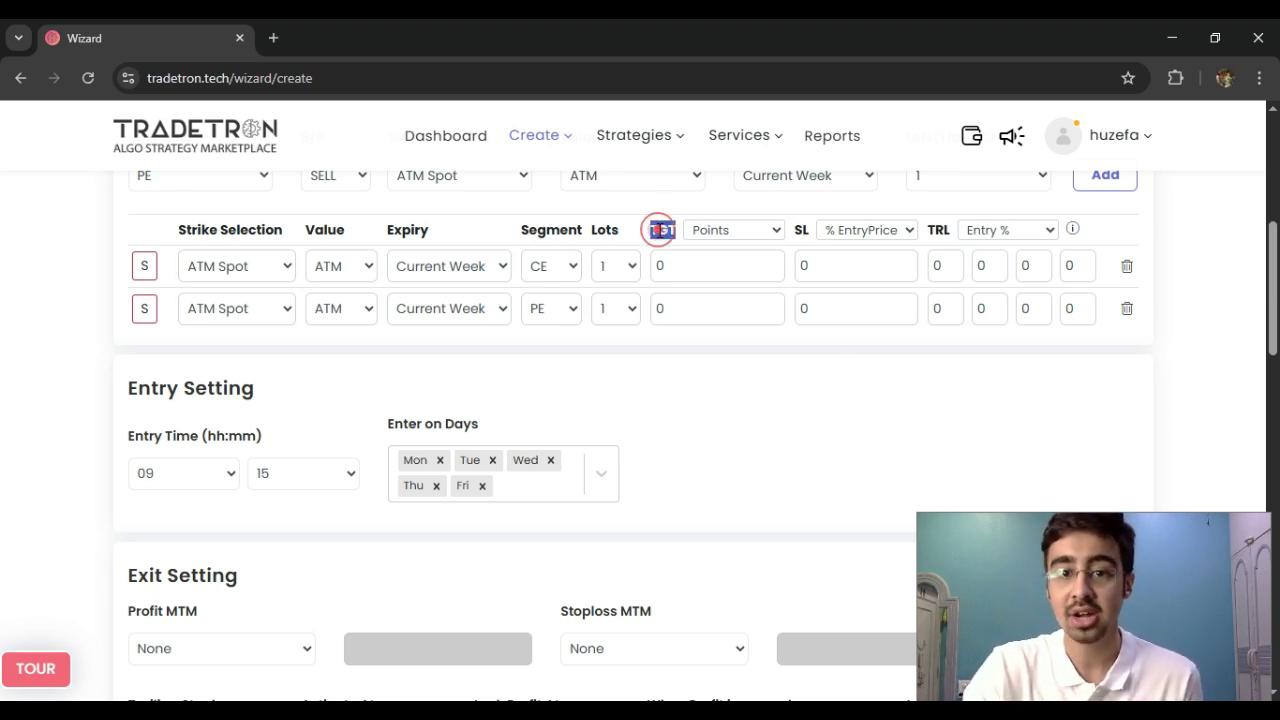
double_click(802, 230)
double_click(938, 230)
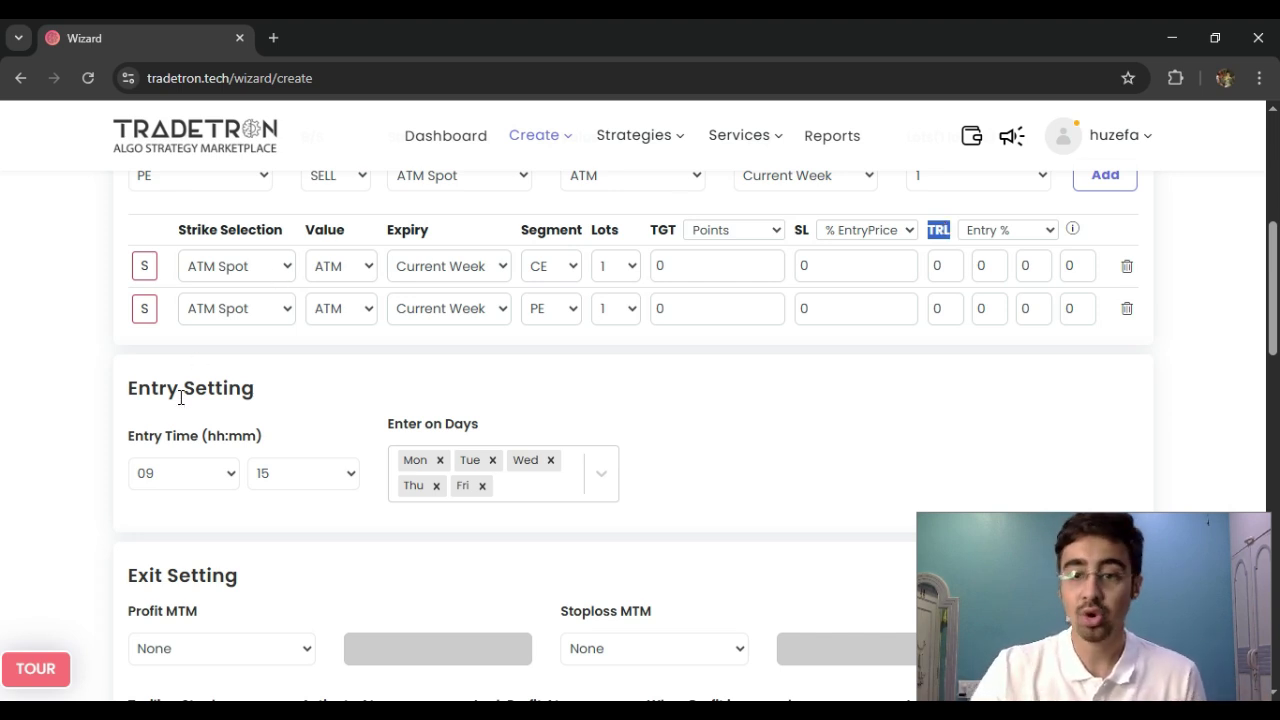
Change the entry time from 09:15 to 09:20
left_click(172, 480)
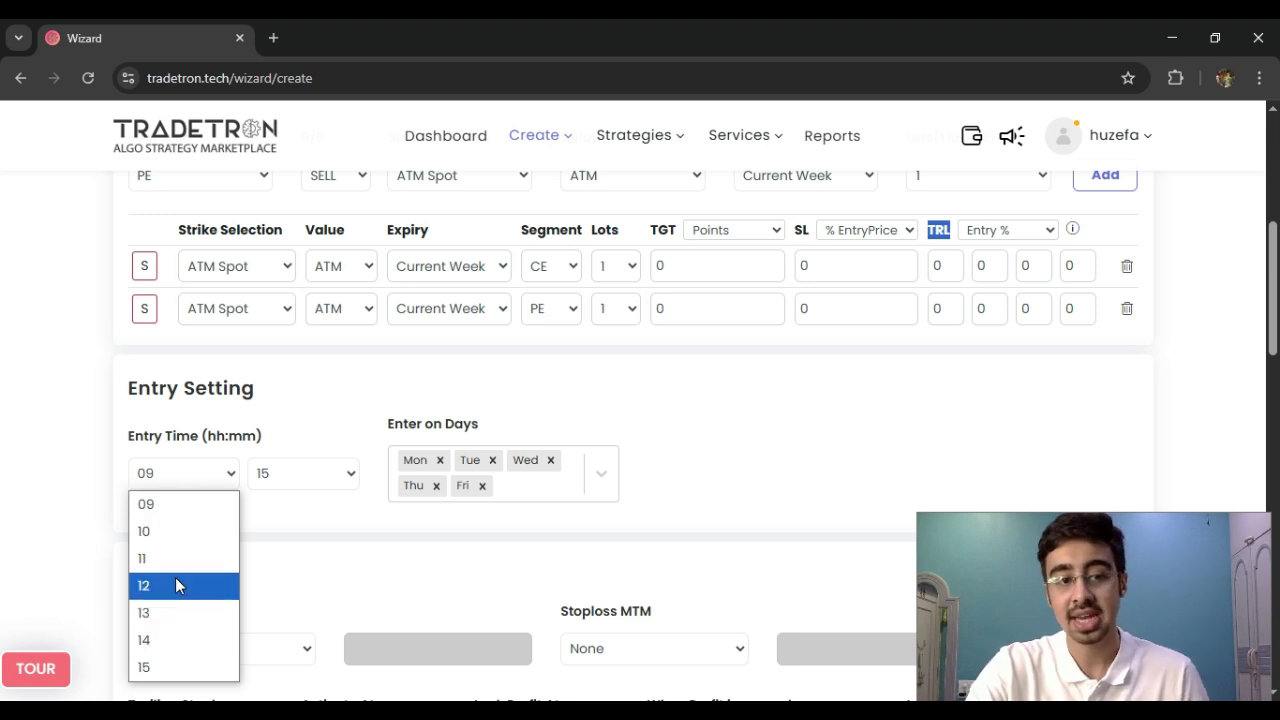
left_click(181, 514)
left_click(297, 474)
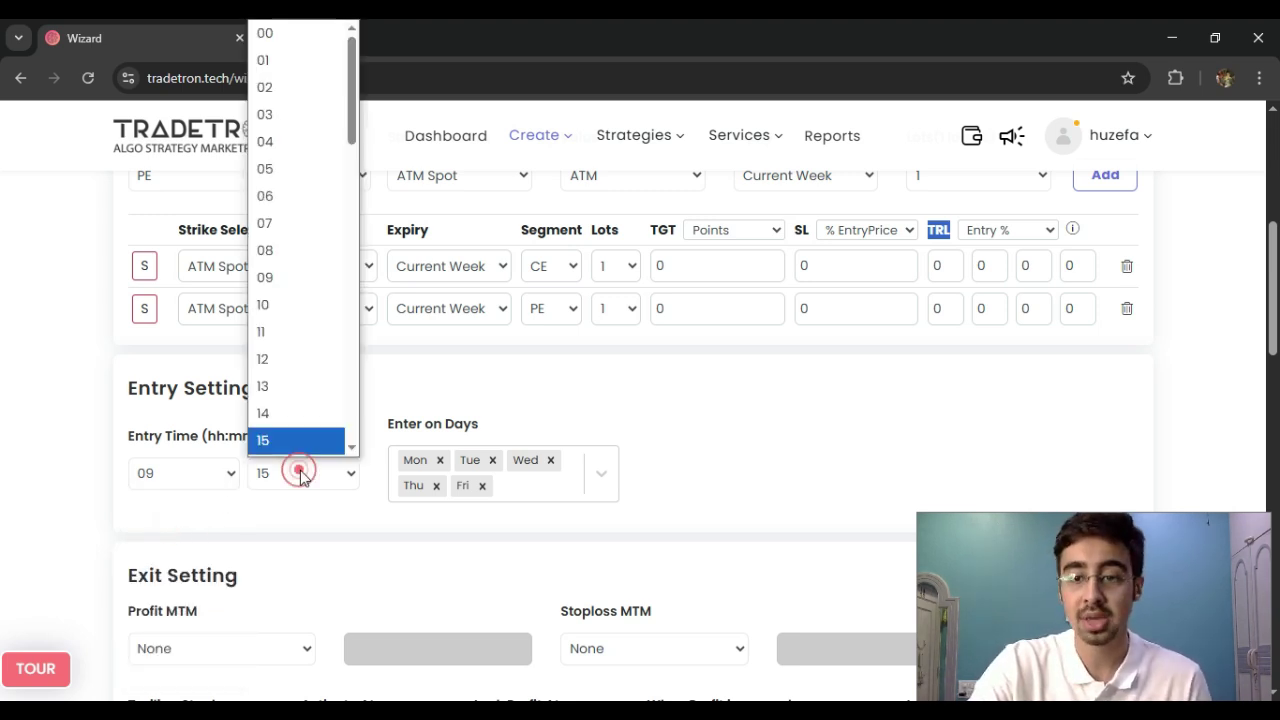
scroll(290, 360, "down", 3)
scroll(290, 352, "down", 1)
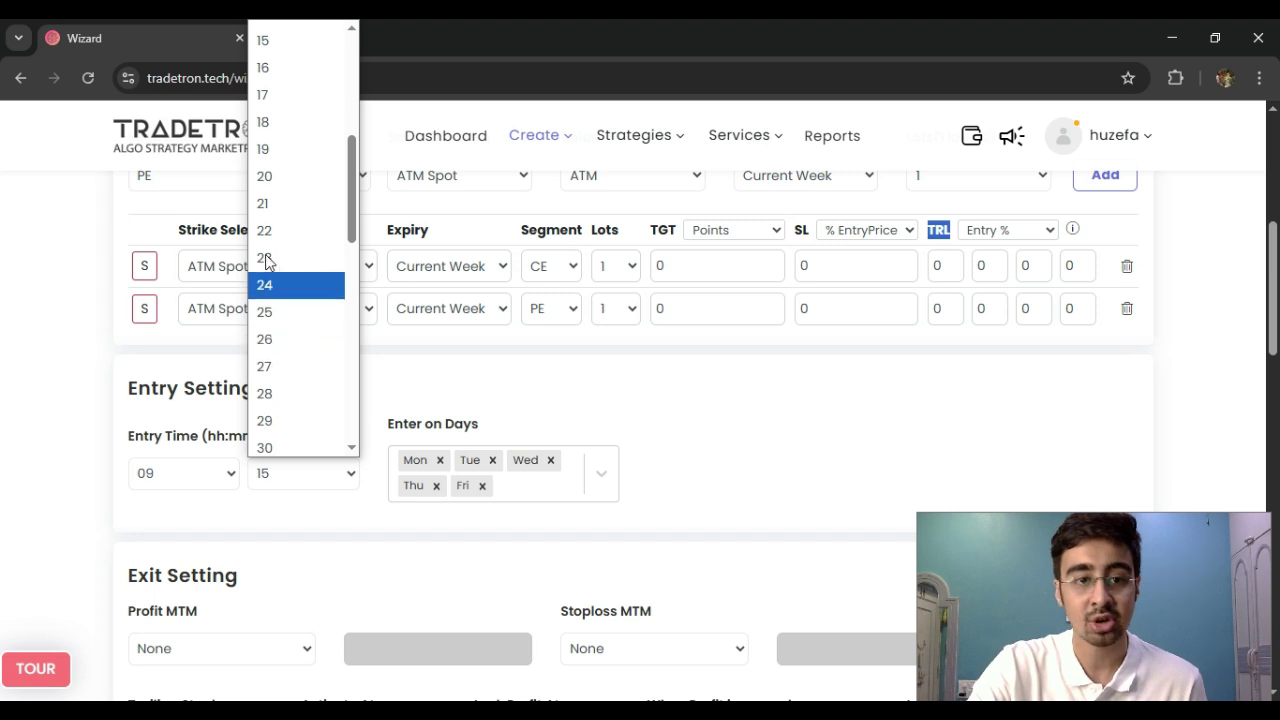
left_click(275, 172)
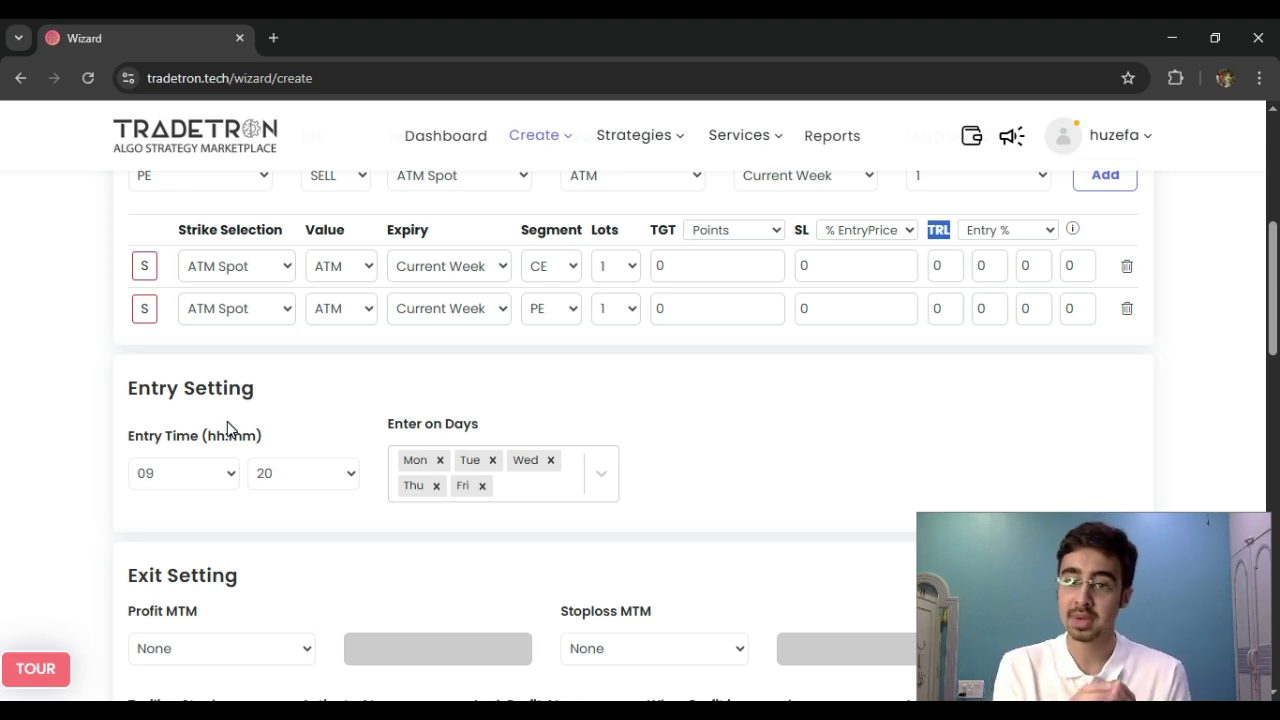
Remove Friday from the Enter on Days list
left_click(524, 492)
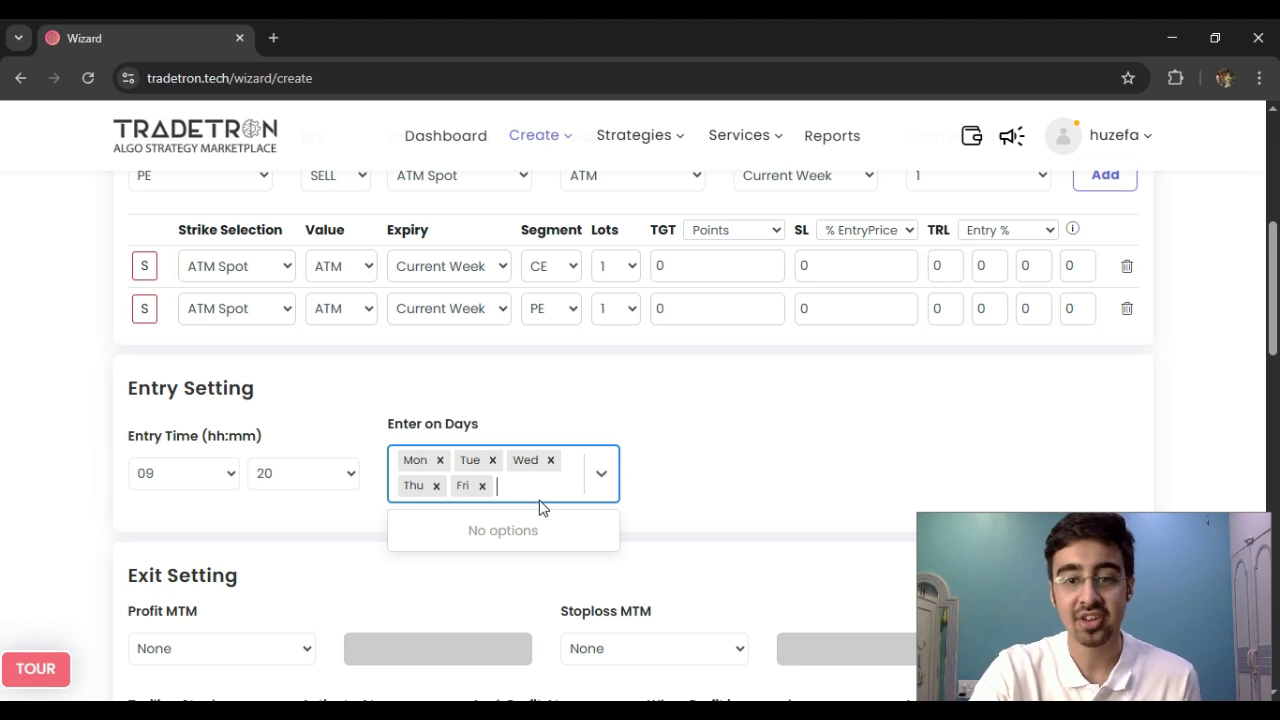
left_click(482, 486)
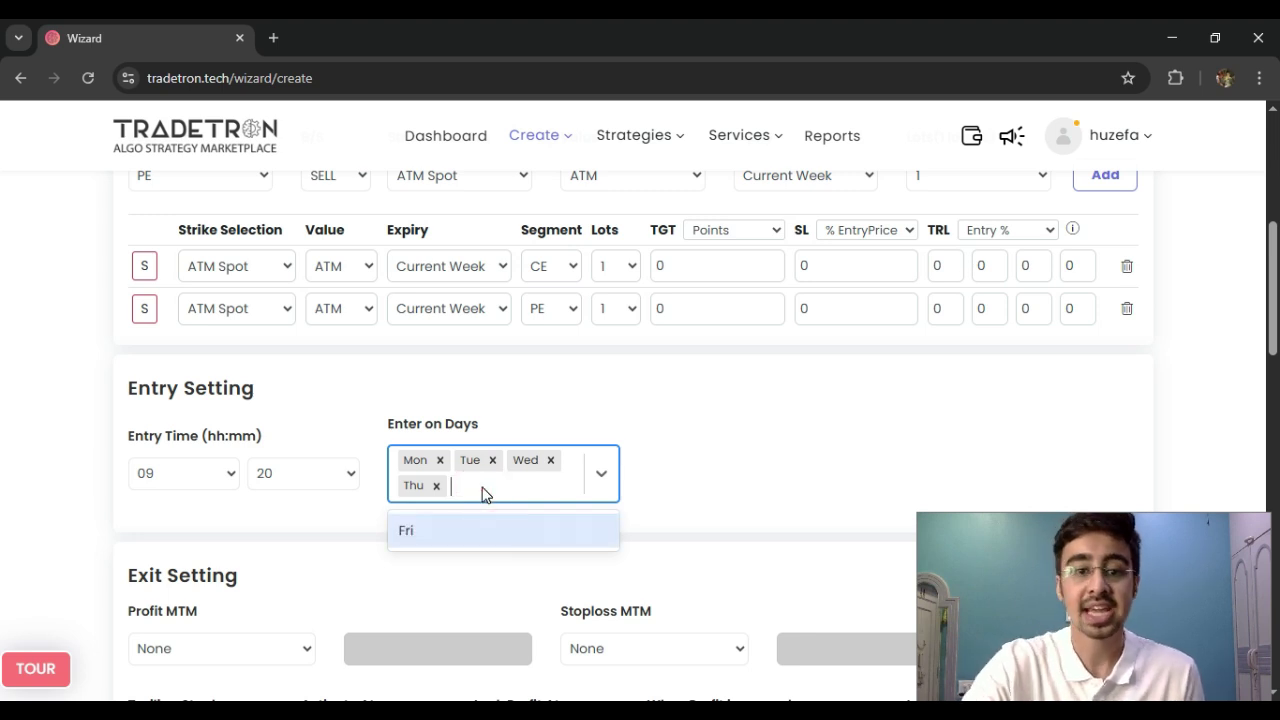
left_click(672, 496)
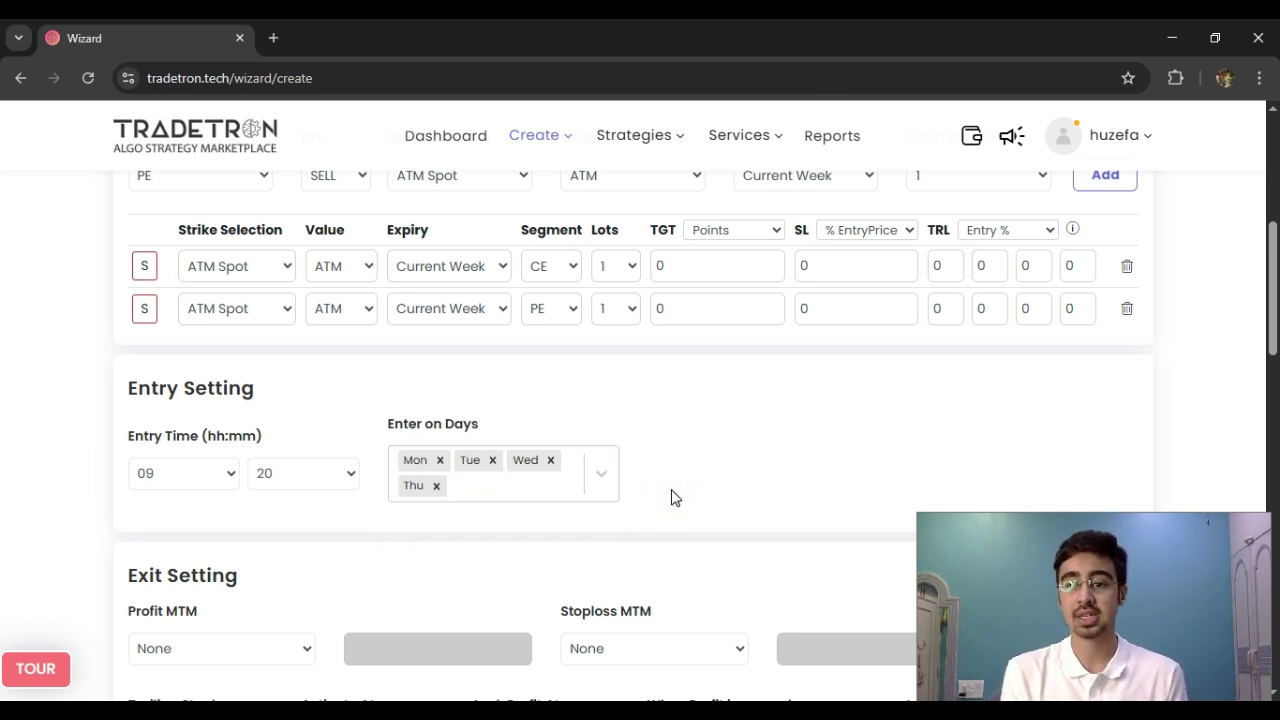
Choose Amount for the Profit MTM exit and enter a profit target of 1000
scroll(726, 523, "down", 3)
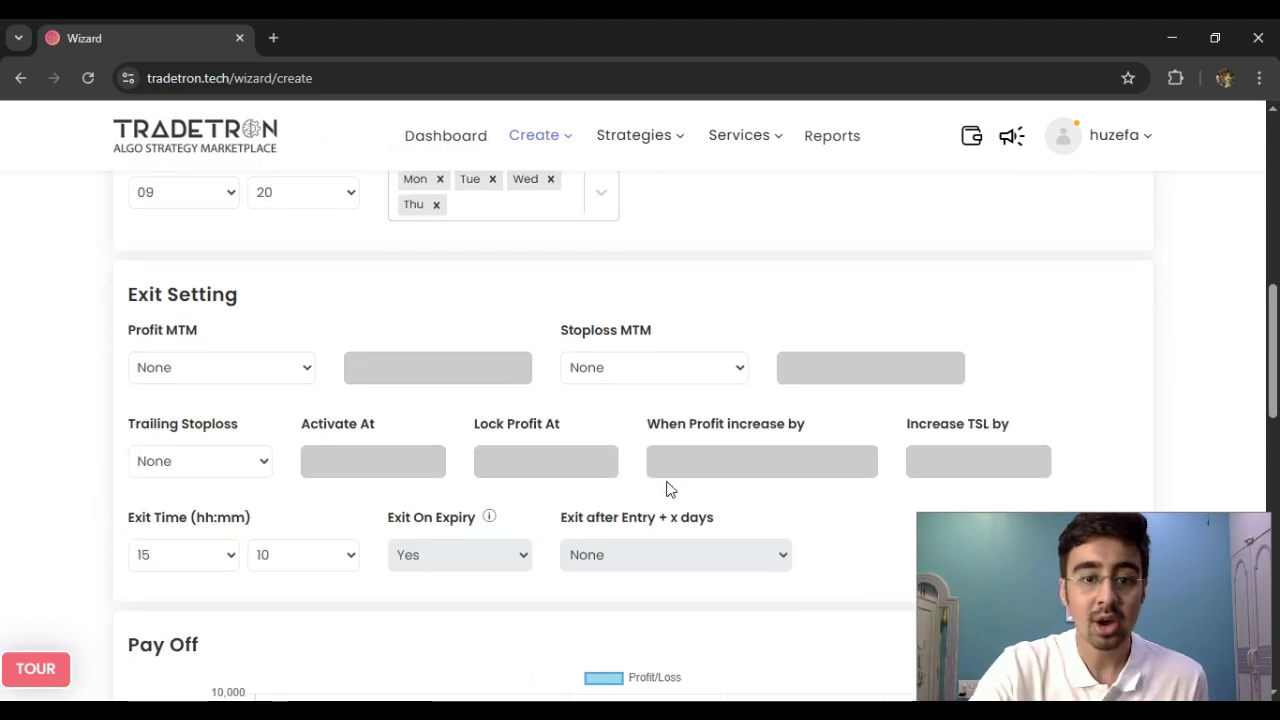
left_click_drag(127, 297, 260, 291)
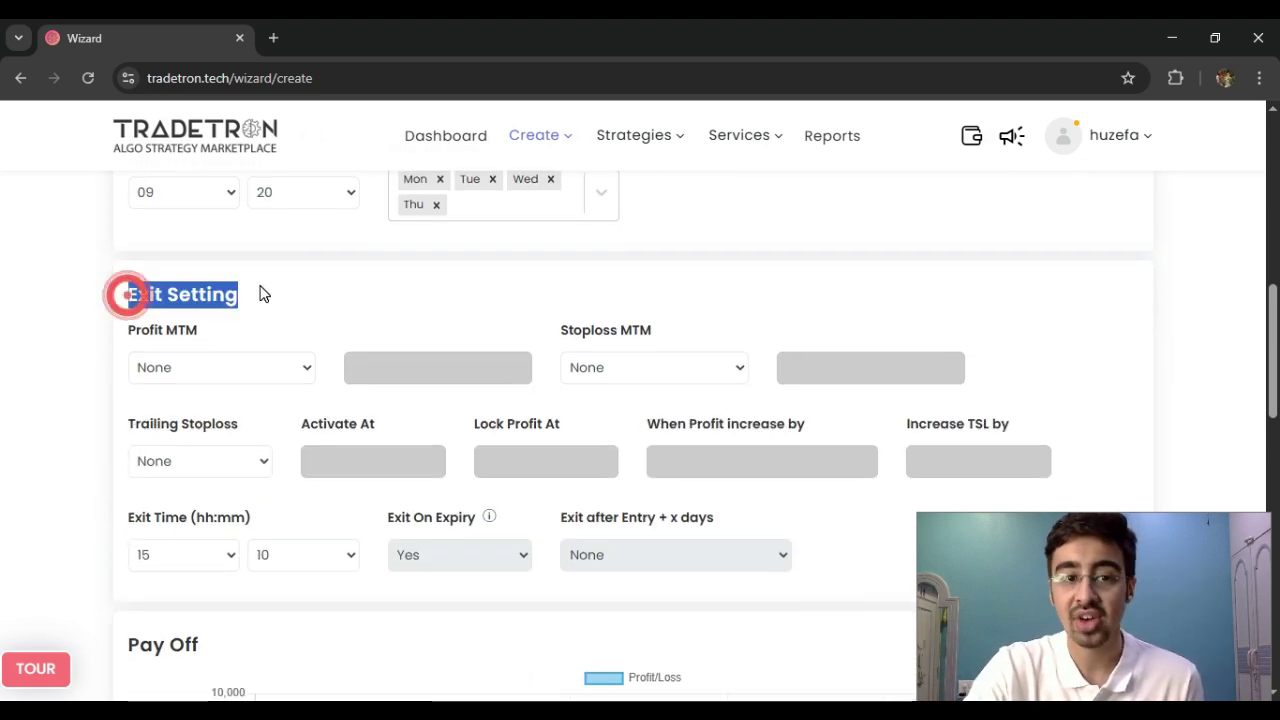
left_click(311, 300)
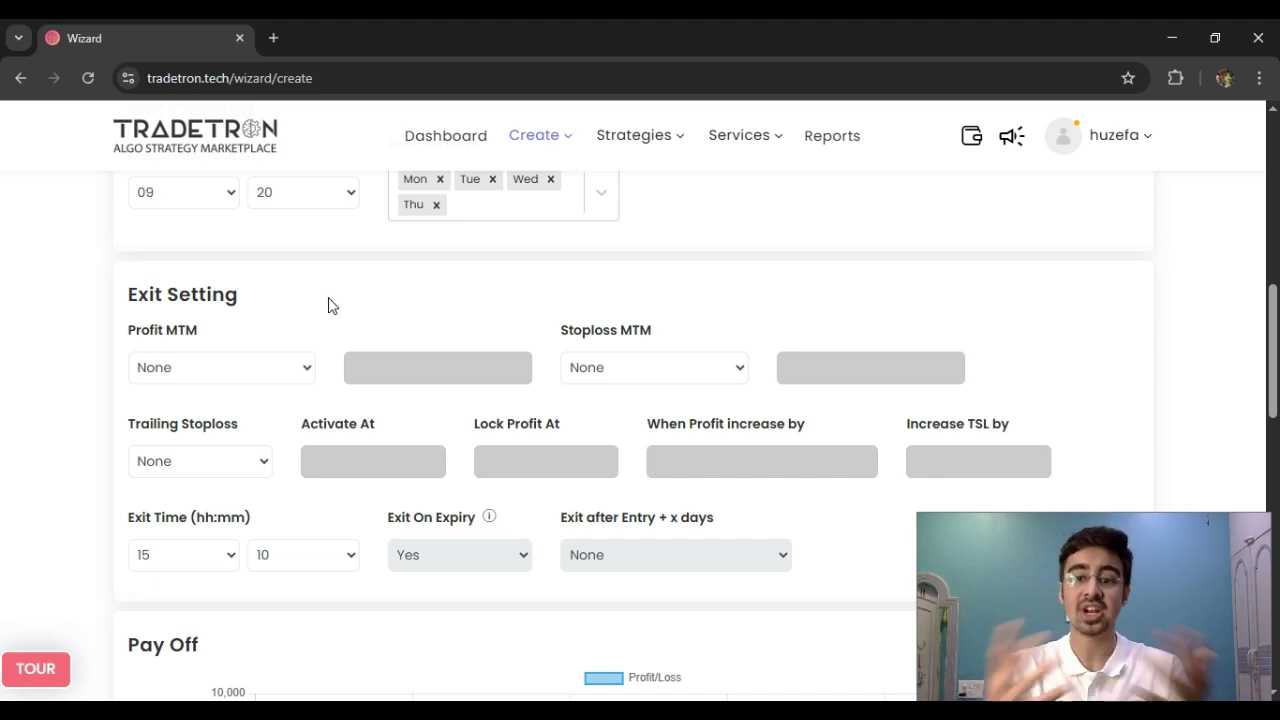
left_click(256, 381)
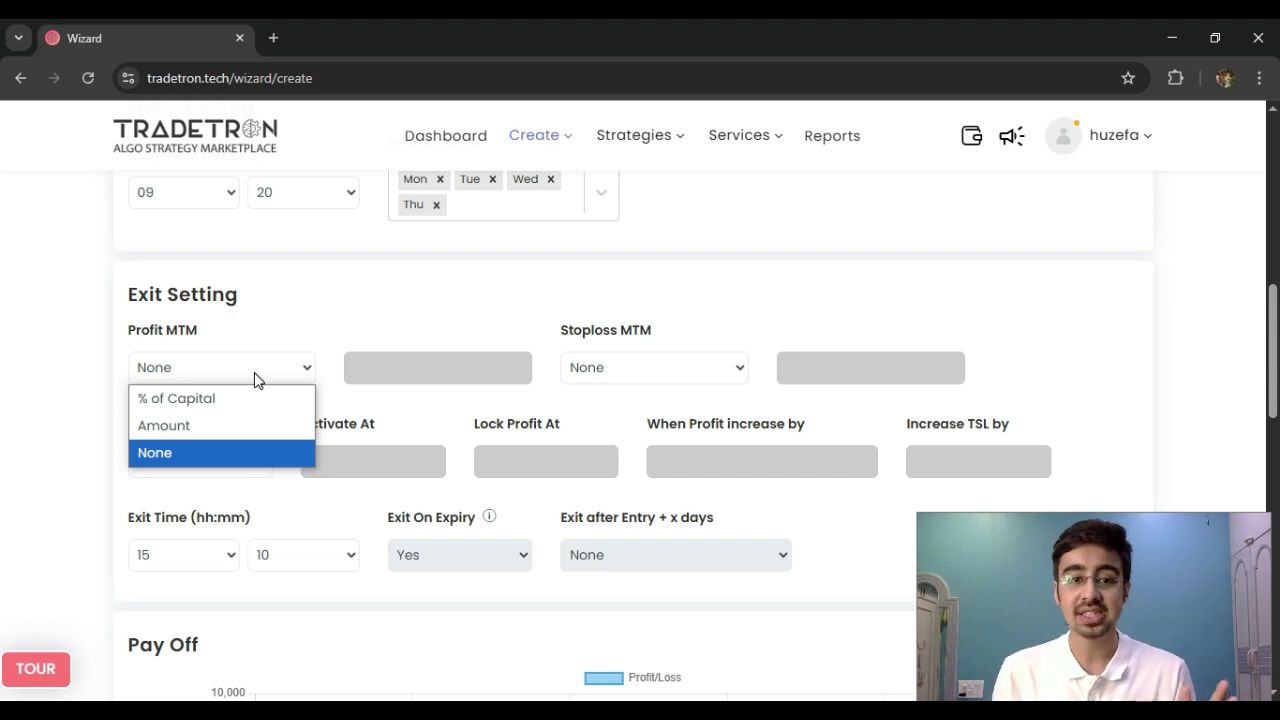
left_click(230, 424)
left_click(366, 363)
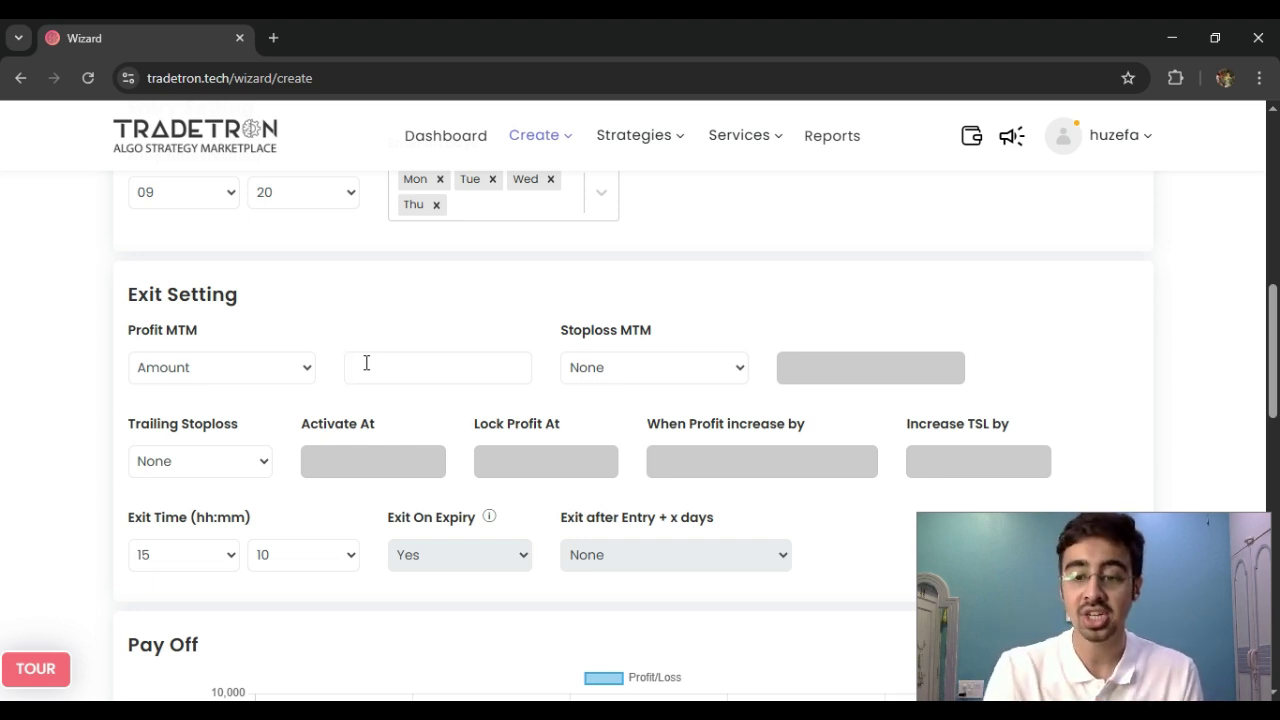
type("10000")
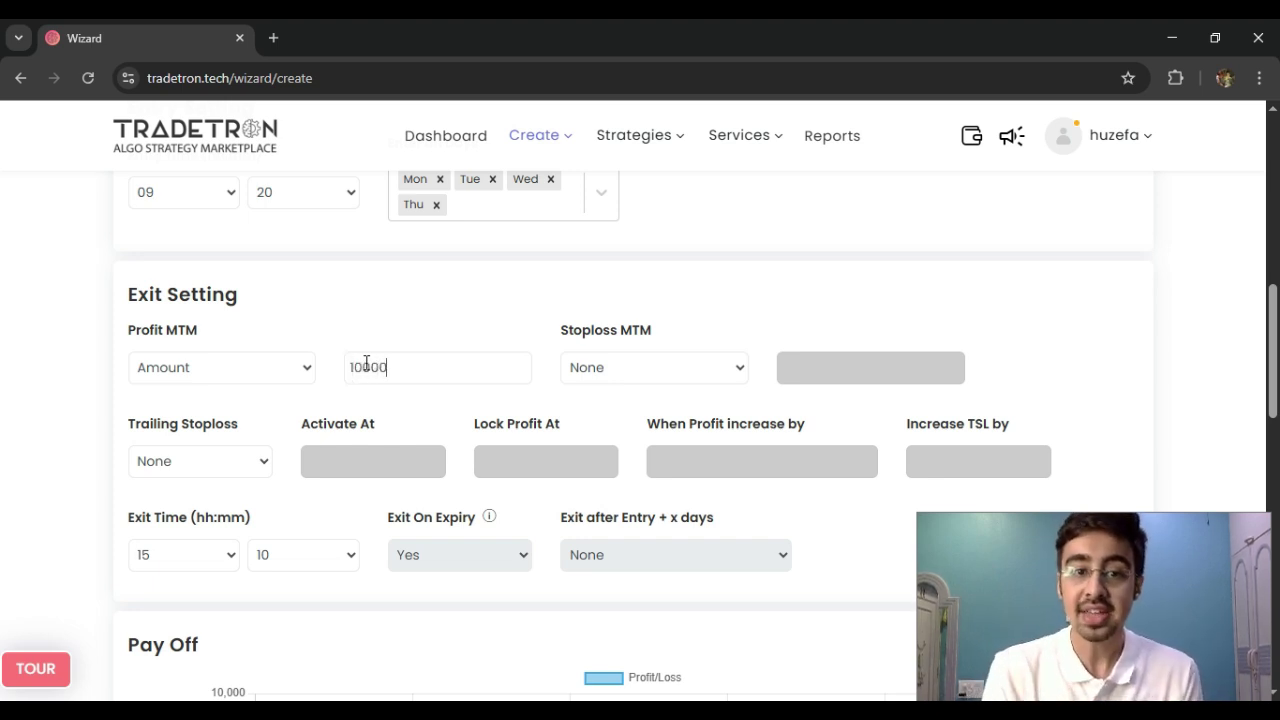
key("BackSpace")
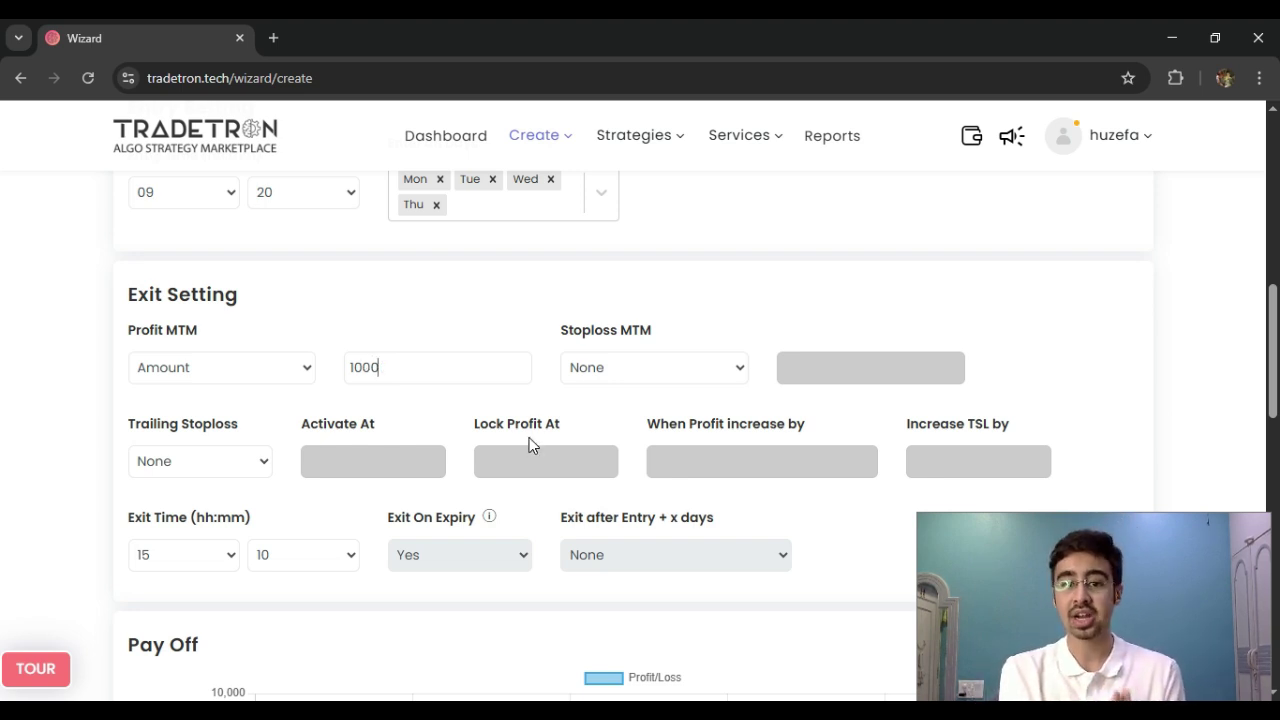
Switch Stoploss MTM to % of Capital and enter 2 as its value
left_click(646, 366)
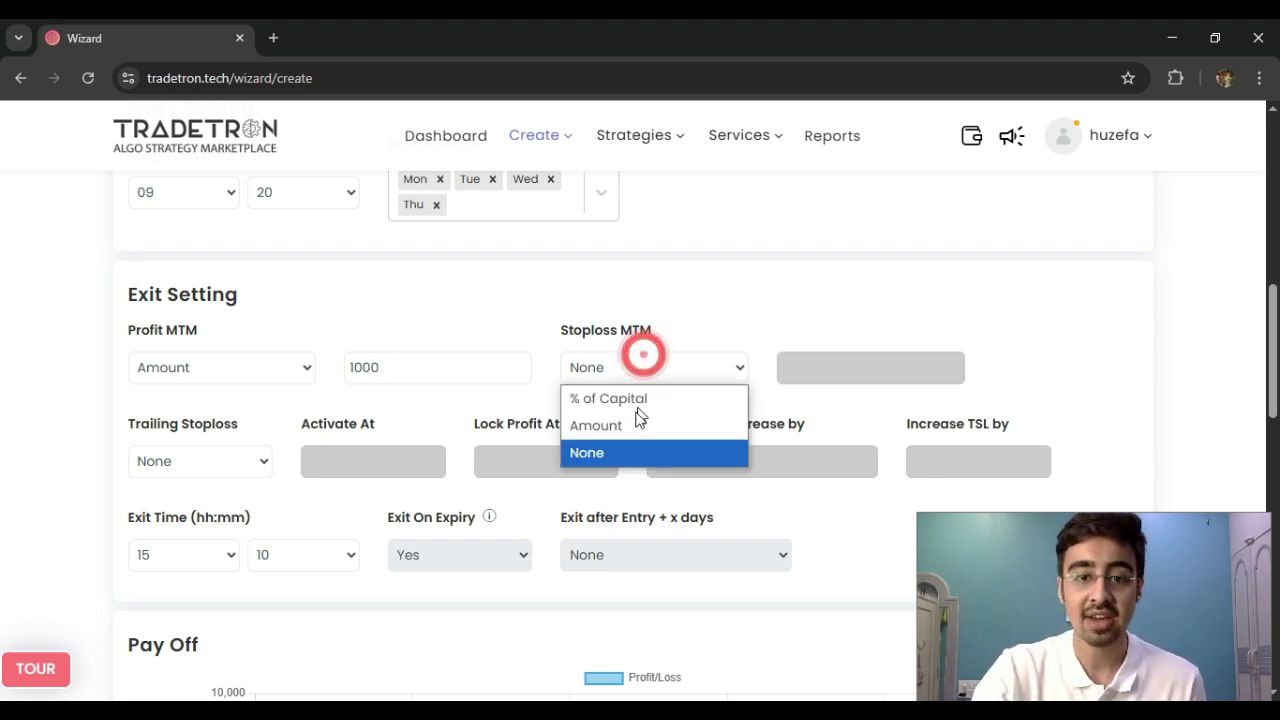
left_click(640, 420)
left_click(648, 368)
left_click(640, 399)
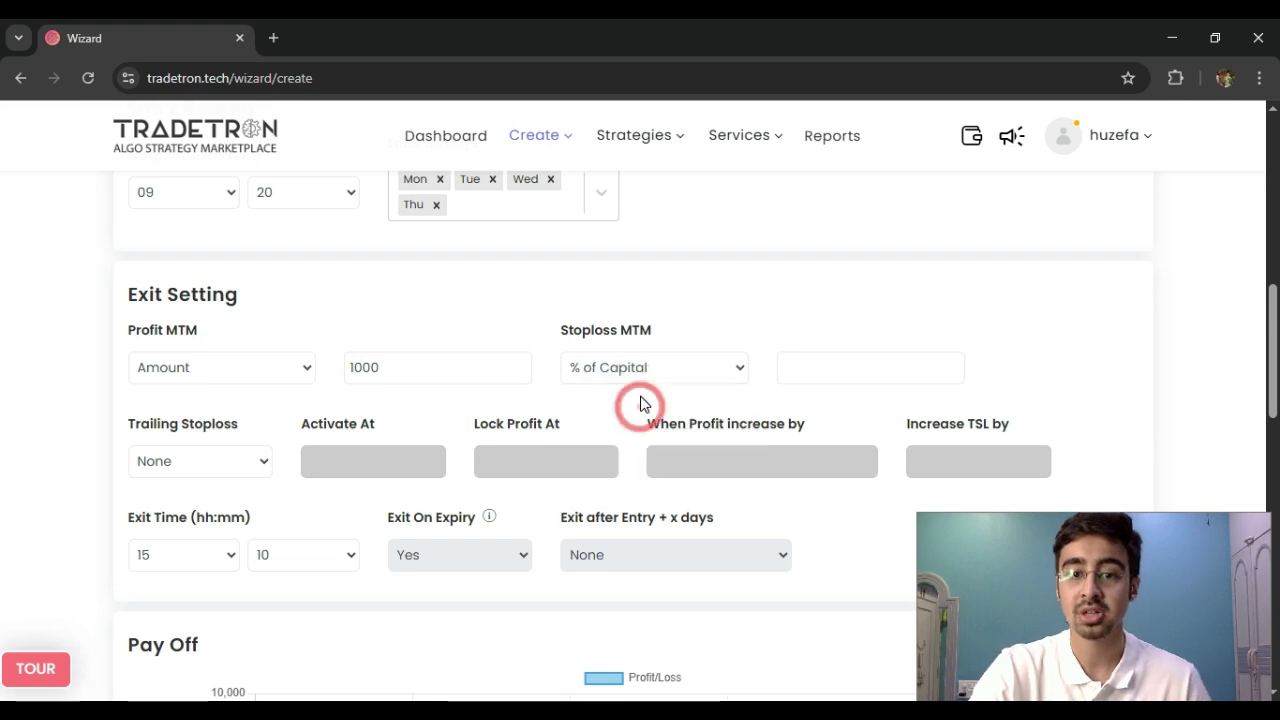
scroll(611, 389, "up", 10)
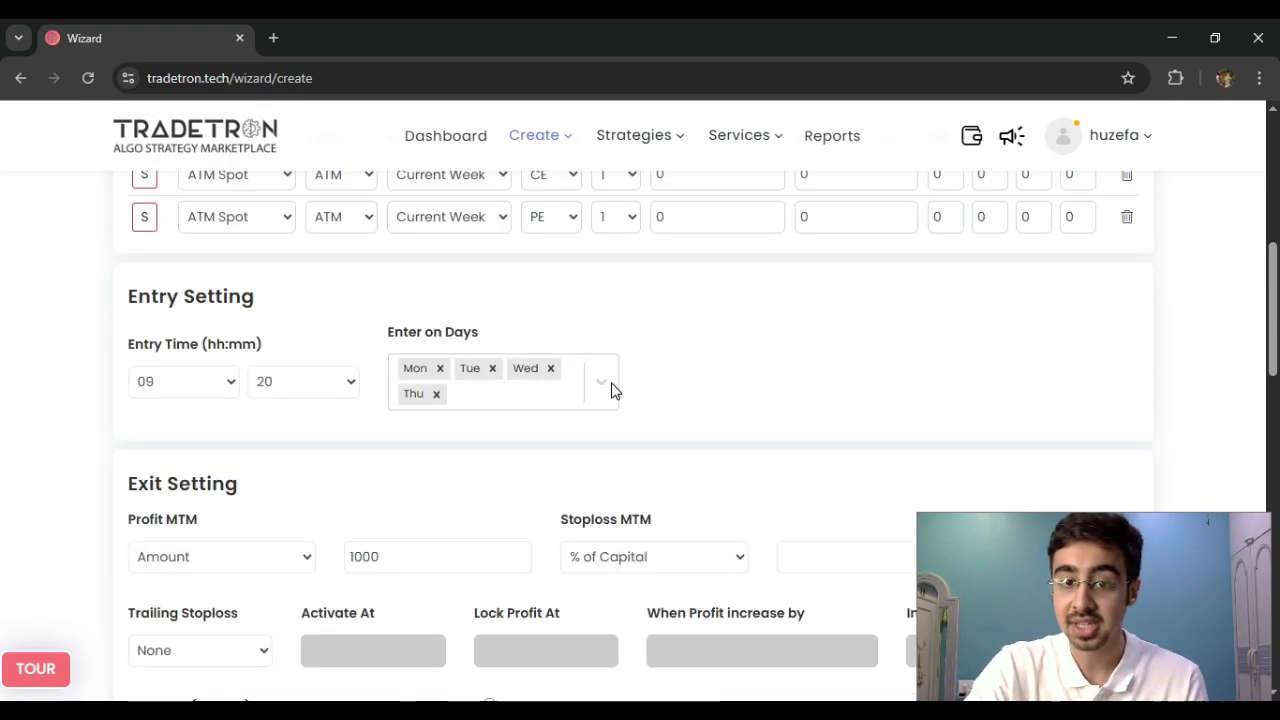
double_click(766, 497)
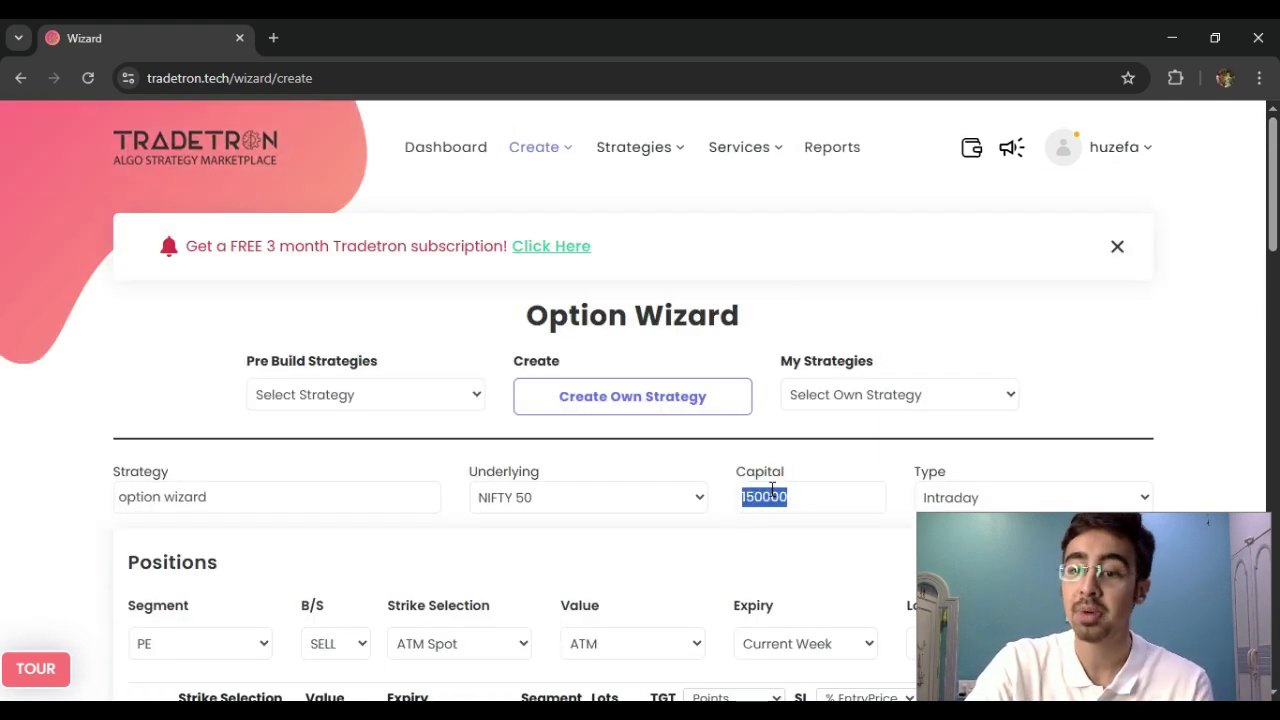
scroll(776, 485, "down", 10)
scroll(776, 482, "down", 2)
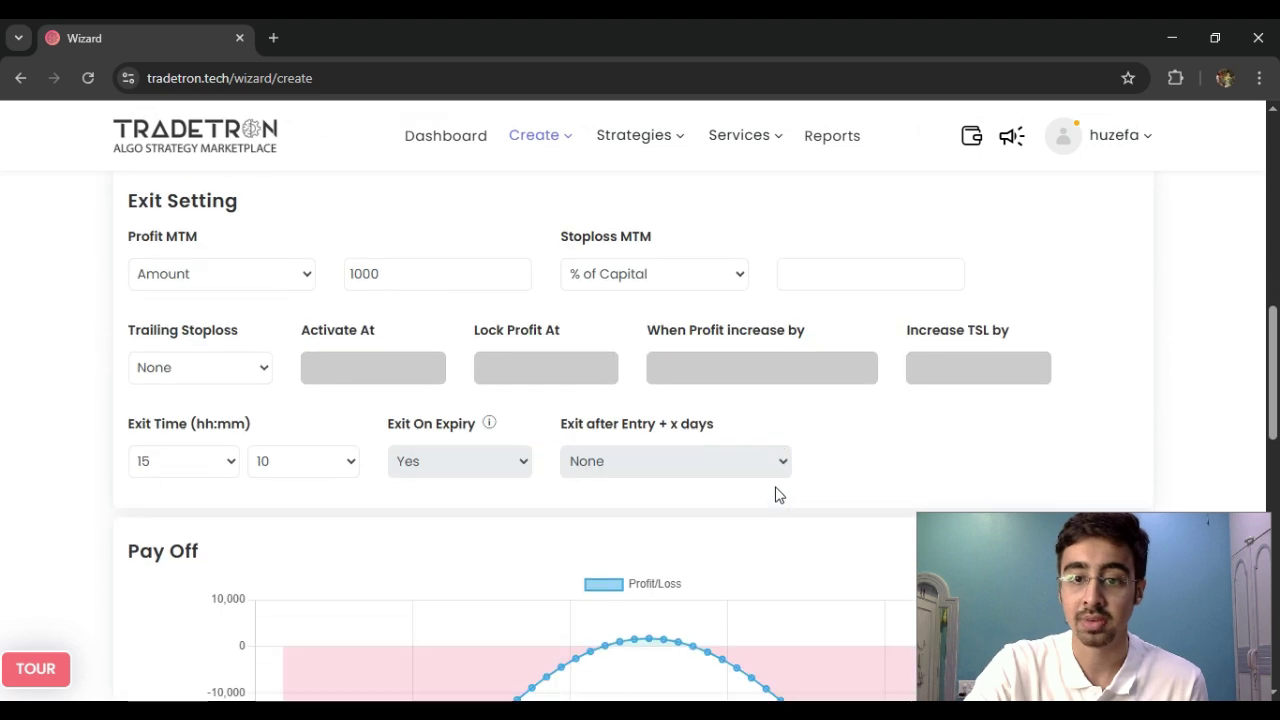
left_click(795, 265)
type("2")
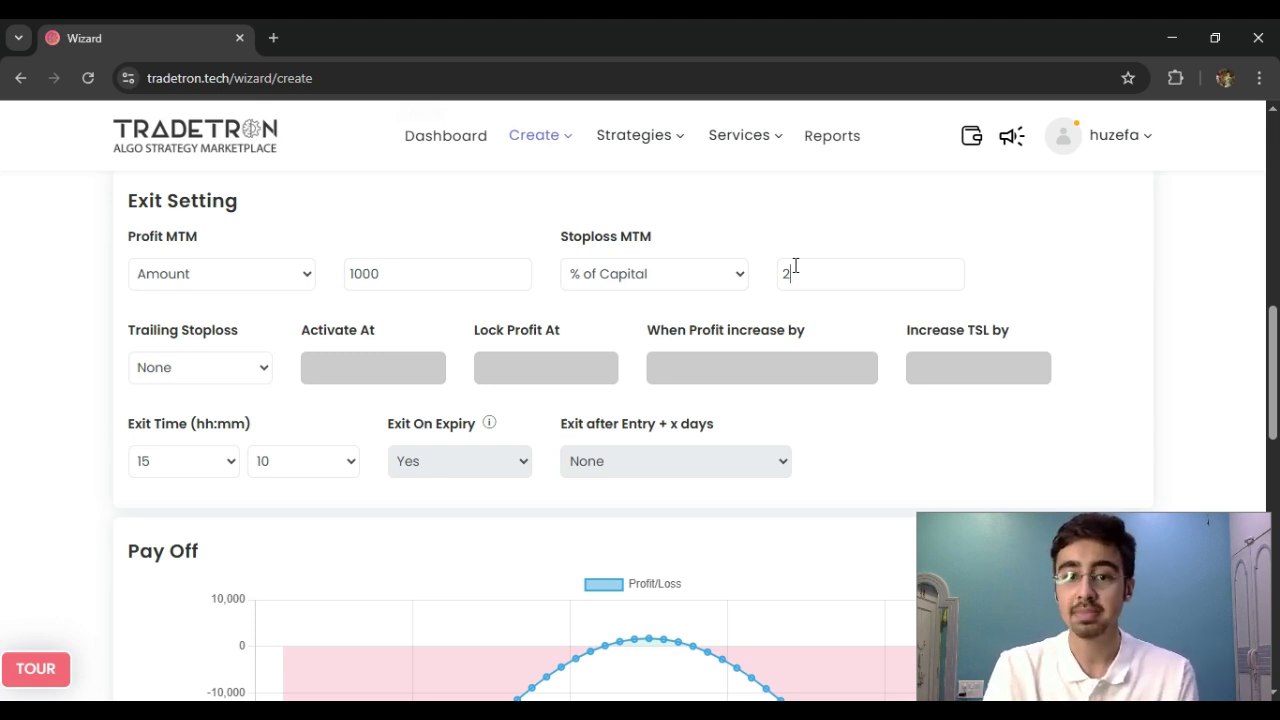
left_click(813, 299)
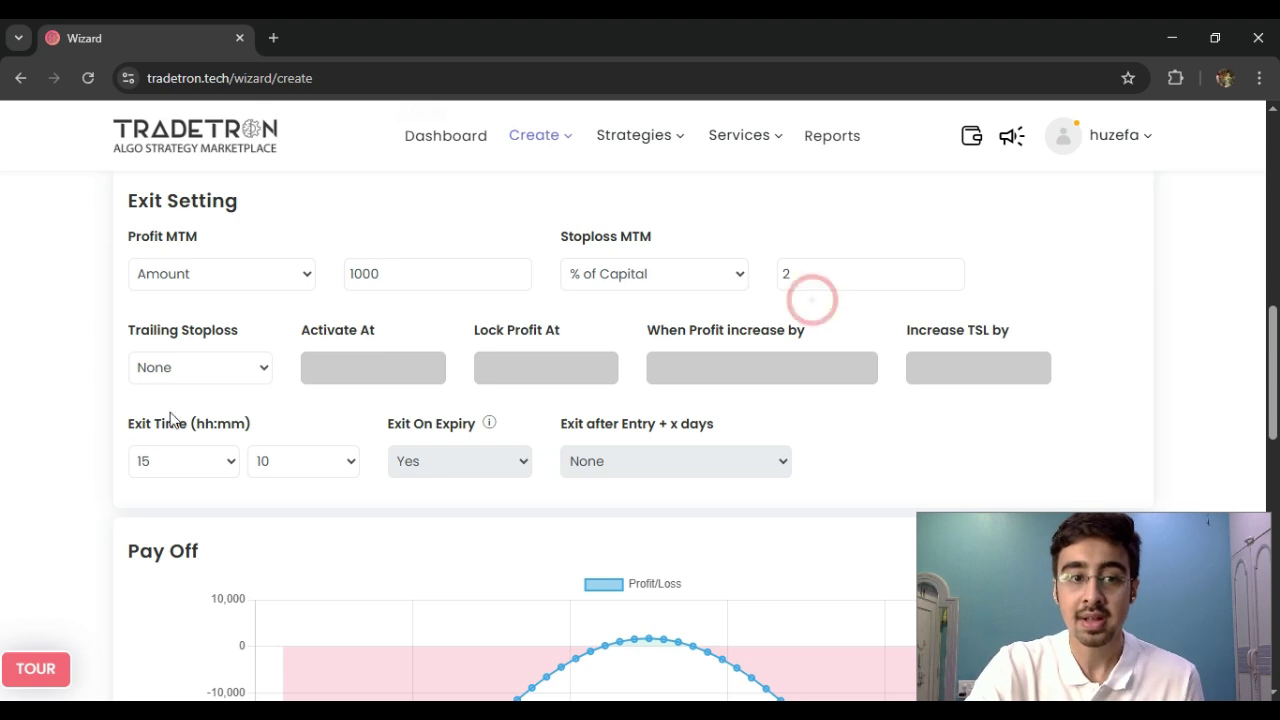
double_click(133, 330)
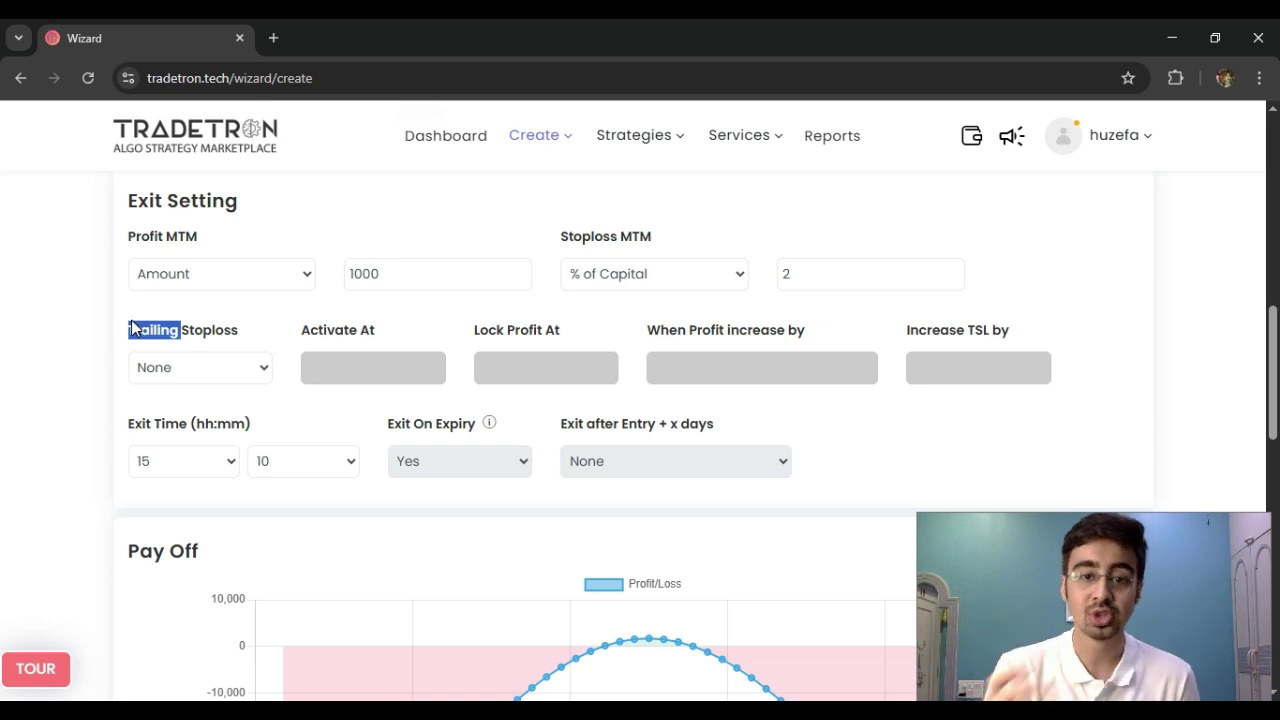
Make the trailing stoploss an Amount that activates at 3000 and locks profit at 1000
left_click(200, 346)
left_click(209, 354)
left_click(200, 437)
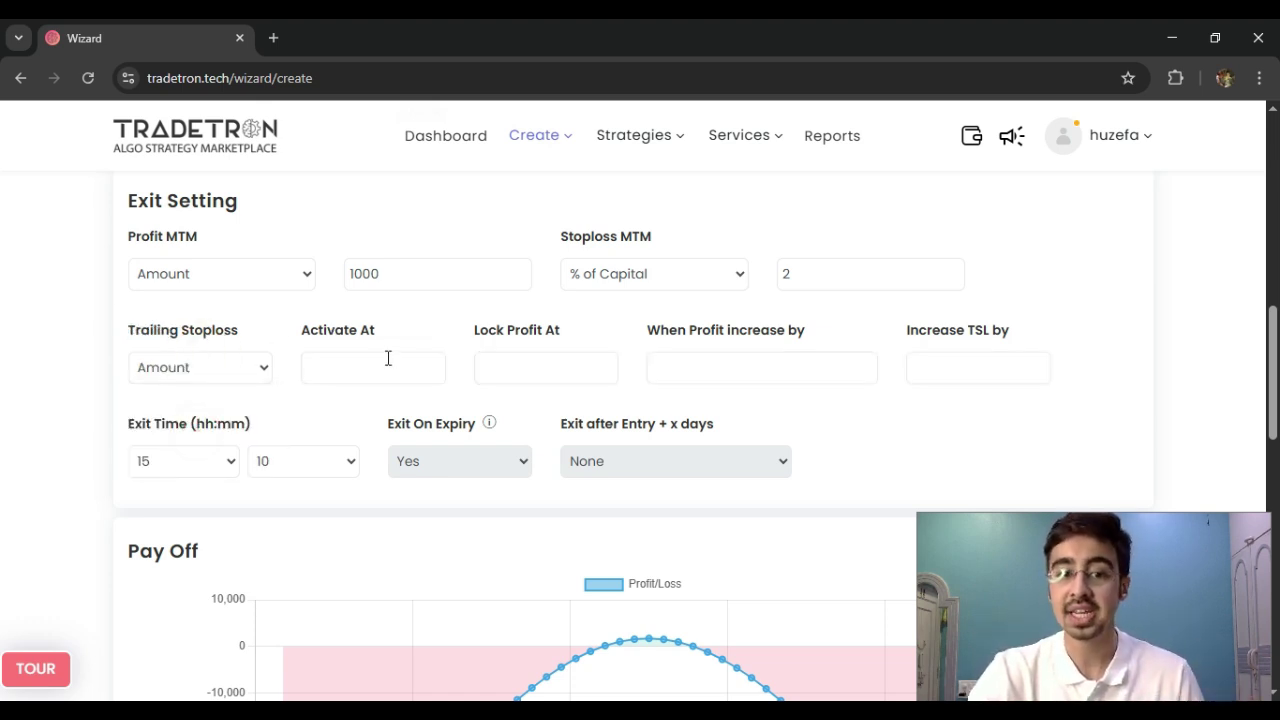
left_click(390, 358)
type("3000")
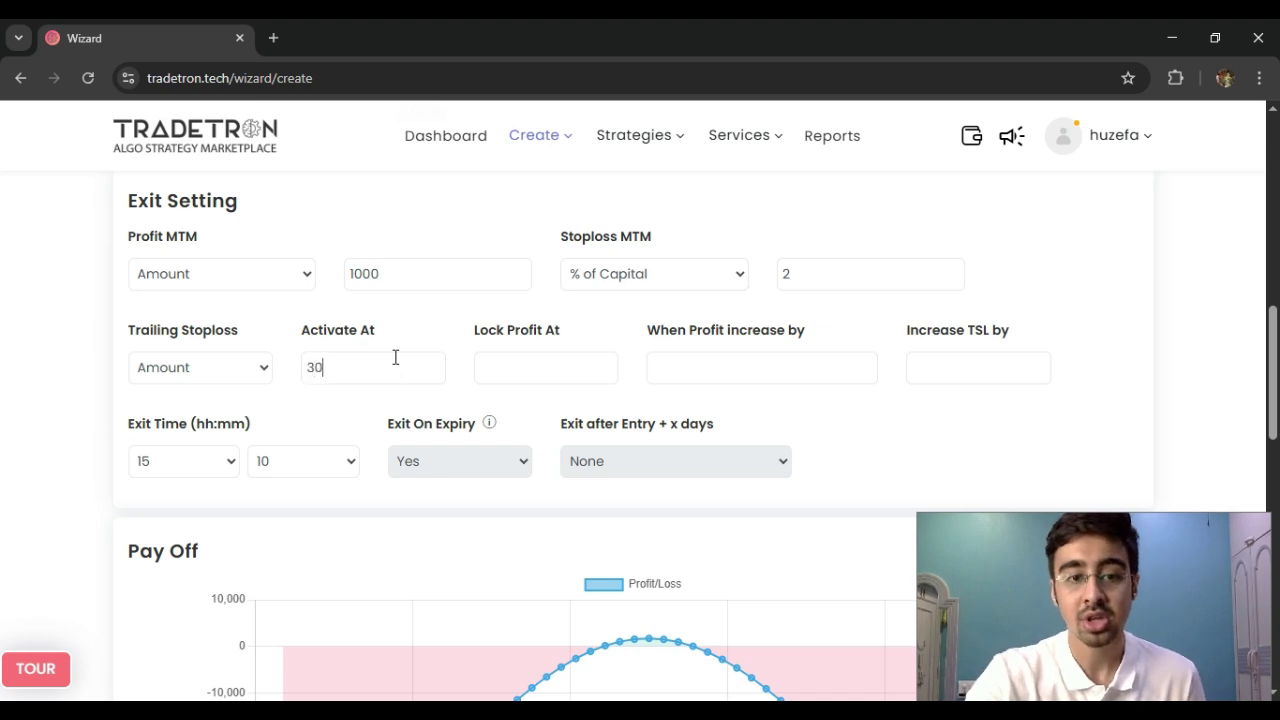
left_click(508, 368)
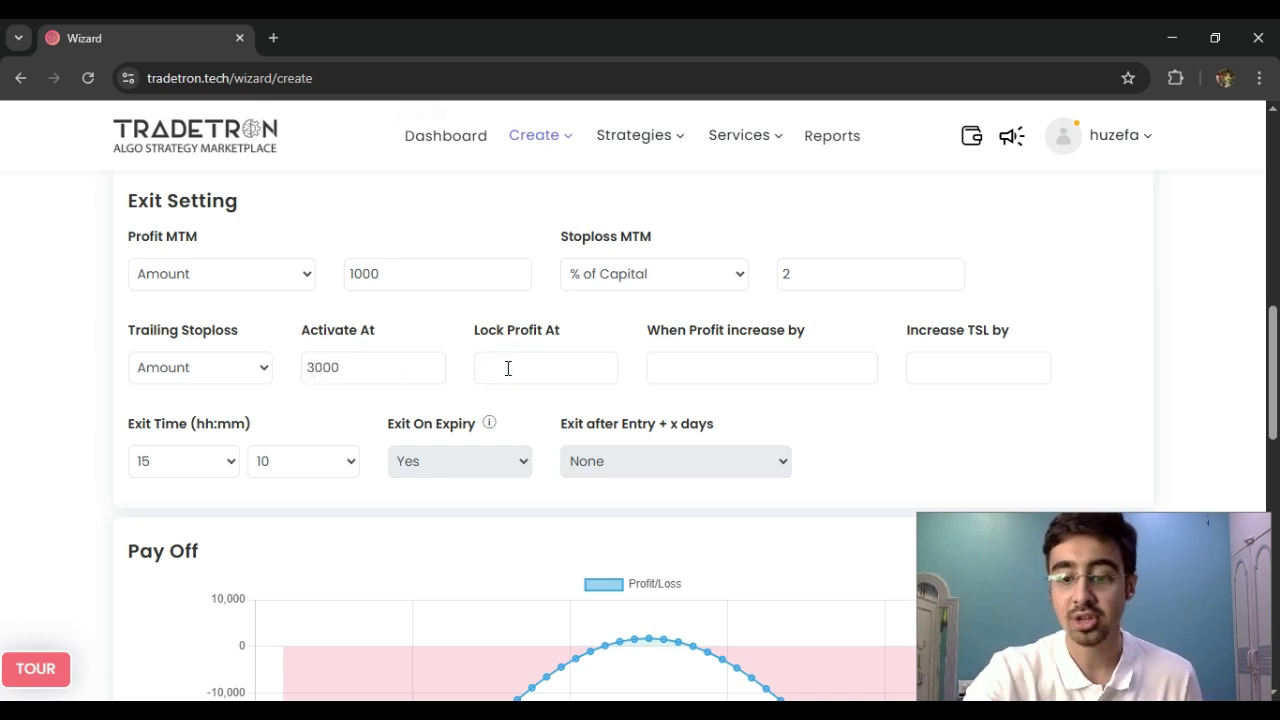
type("1000")
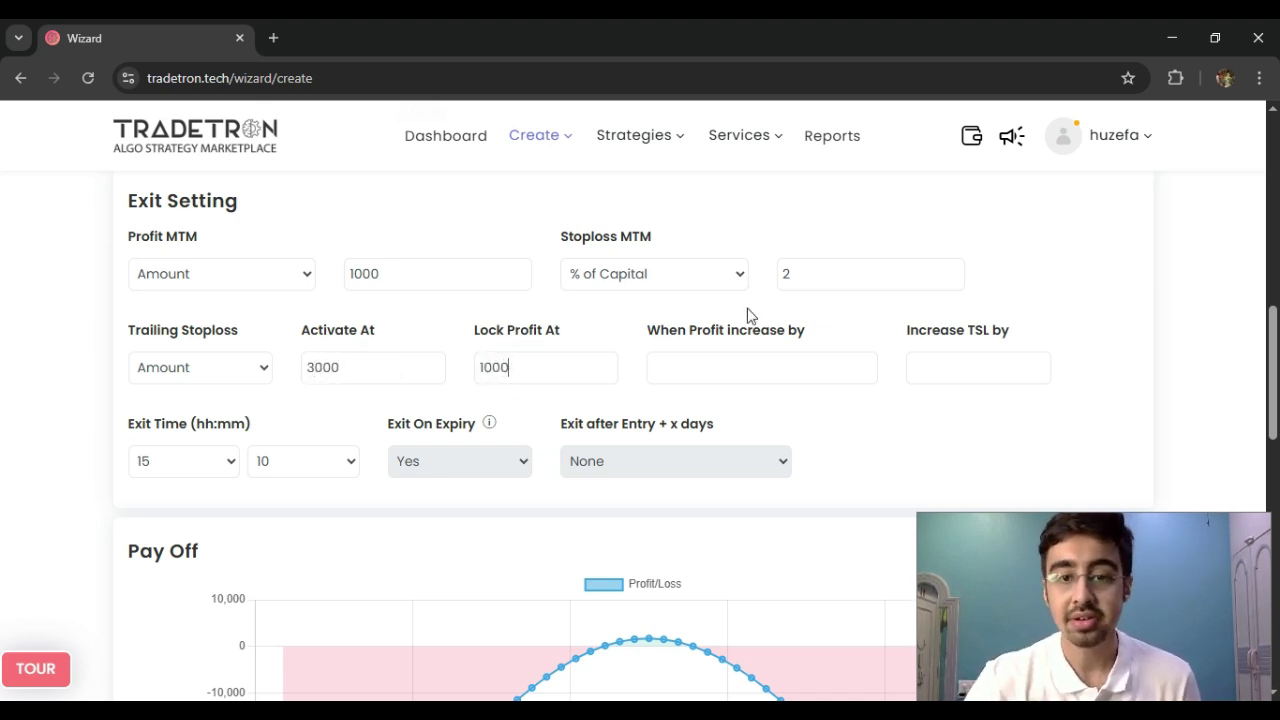
Set both the profit-increase step and the TSL-increase step to 1
left_click(775, 380)
type("1")
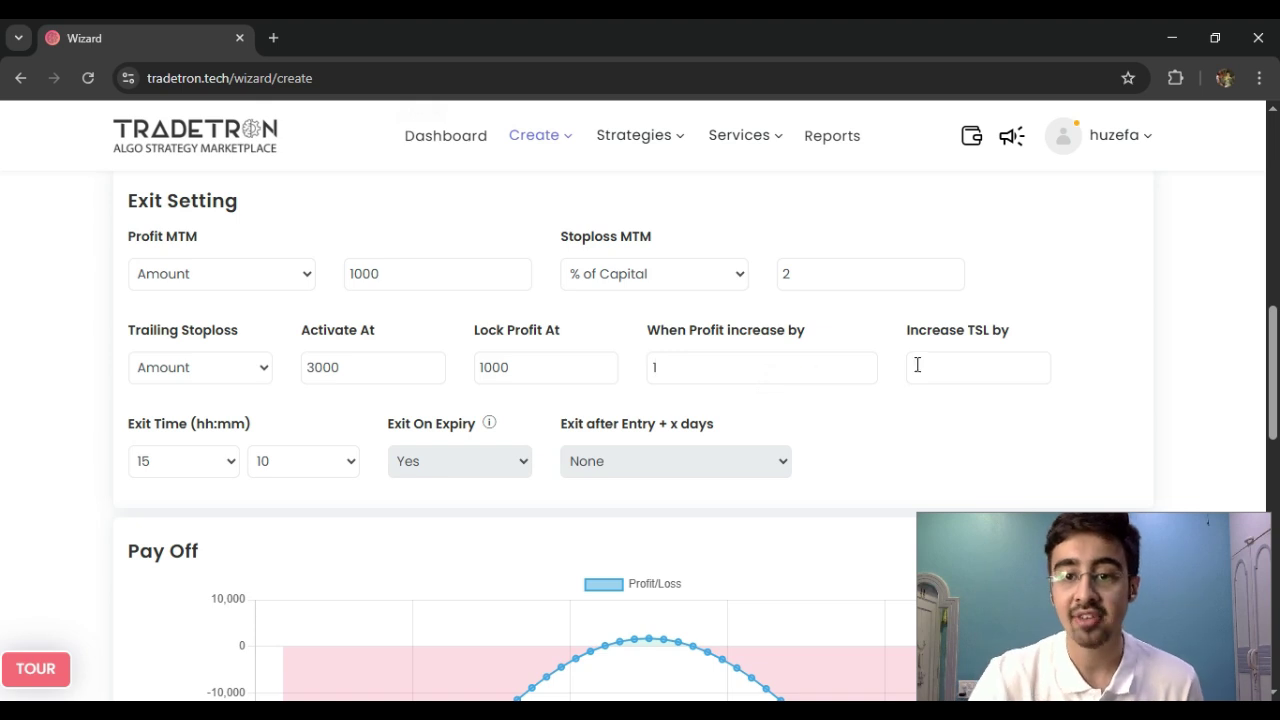
left_click(914, 364)
type("1")
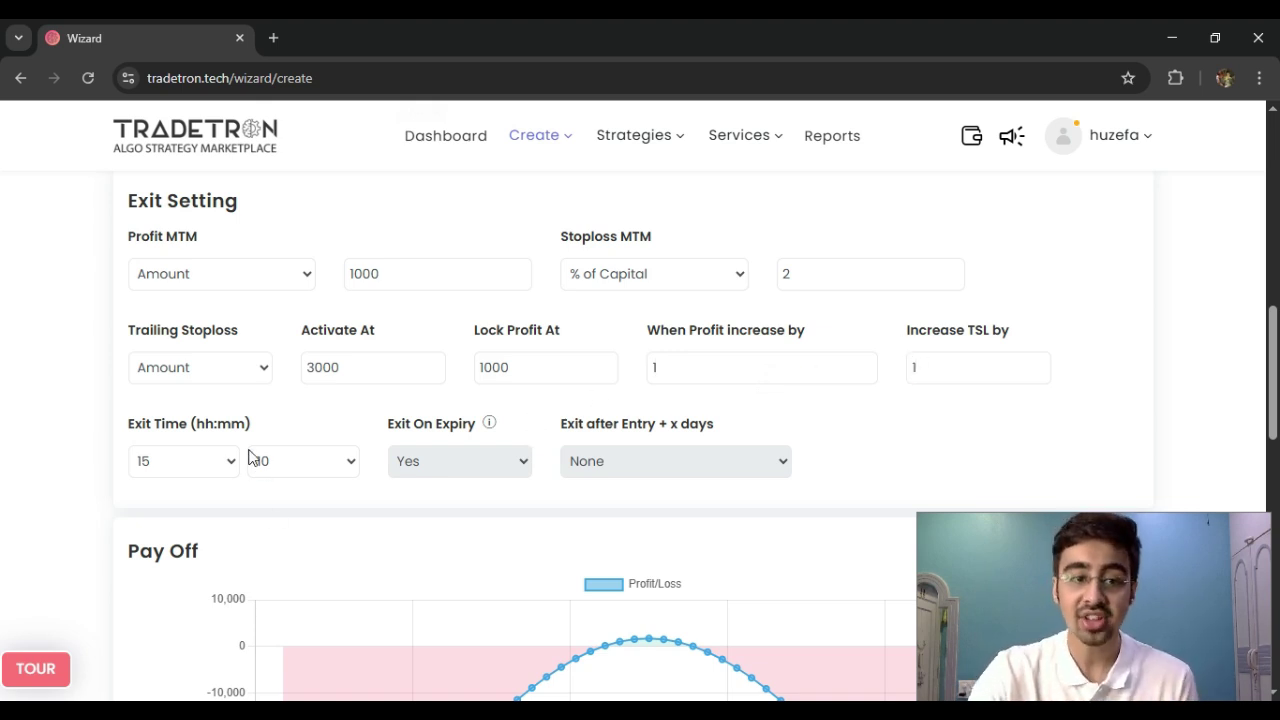
scroll(249, 451, "down", 1)
left_click(140, 333)
left_click_drag(199, 338, 207, 331)
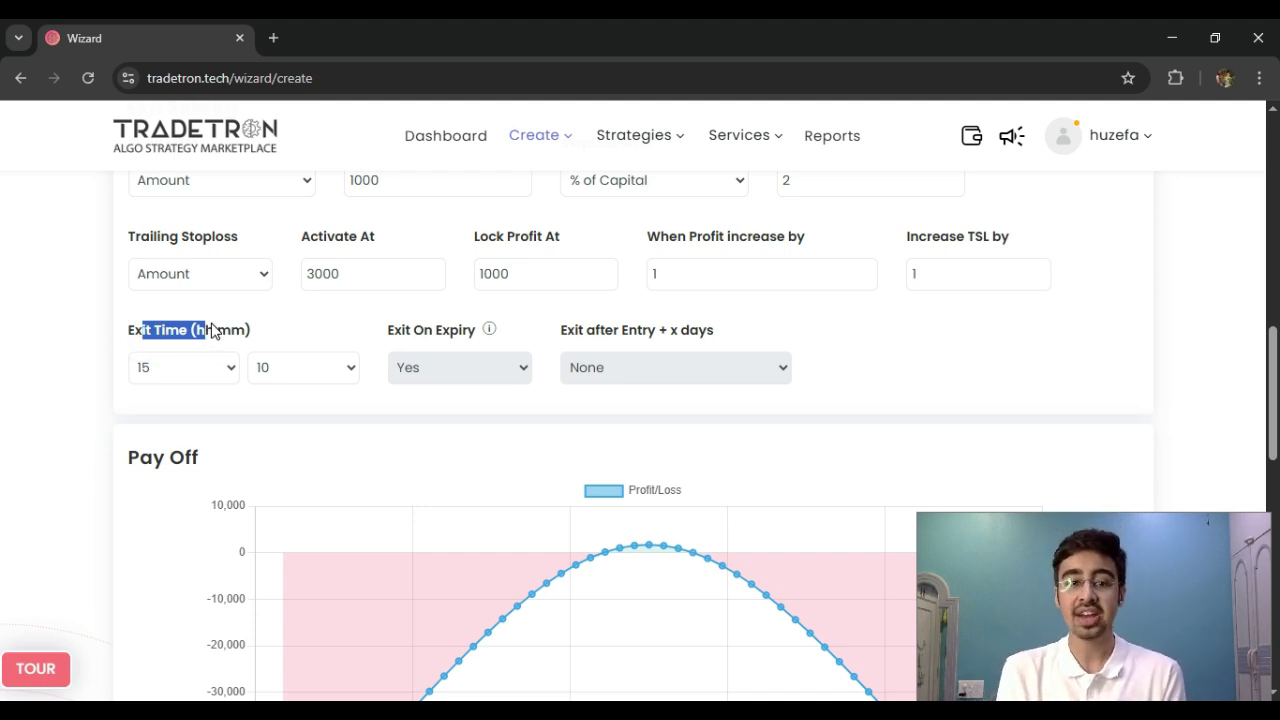
Pick 00 in the Exit Time minutes, leaving the hour at 15, and check the other exit options
left_click(297, 379)
scroll(281, 69, "up", 1)
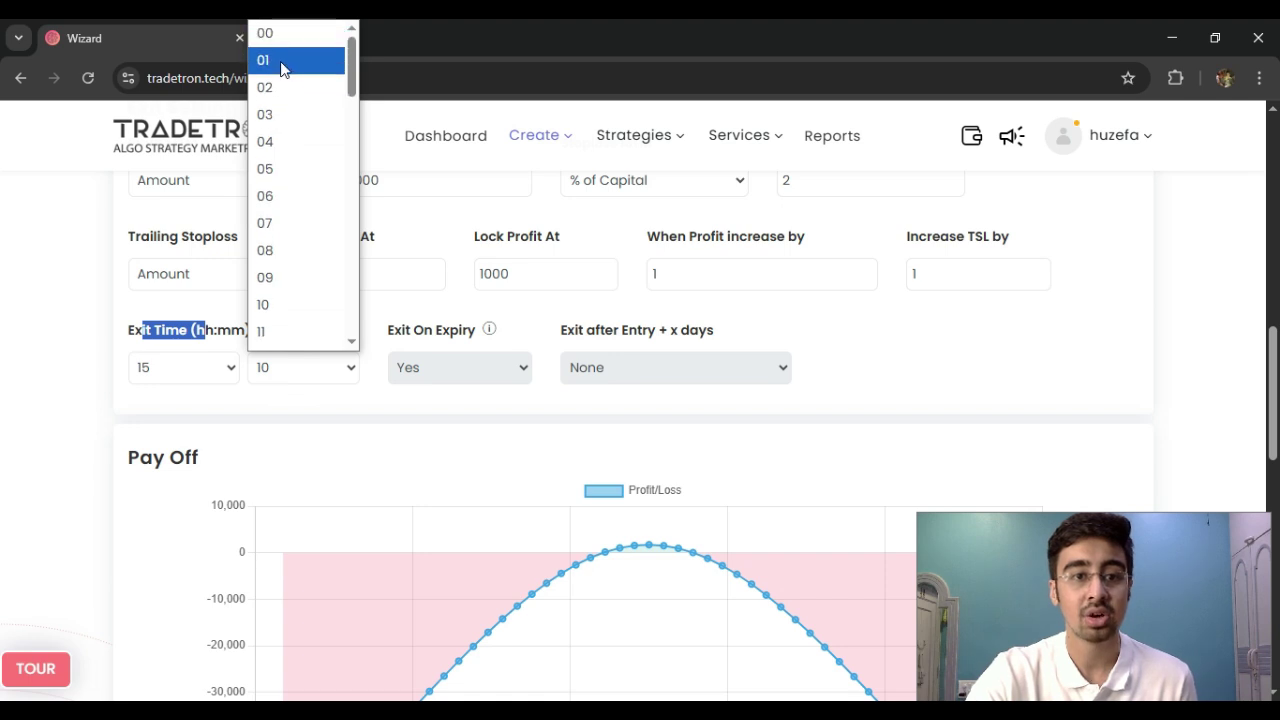
left_click(266, 33)
left_click(403, 392)
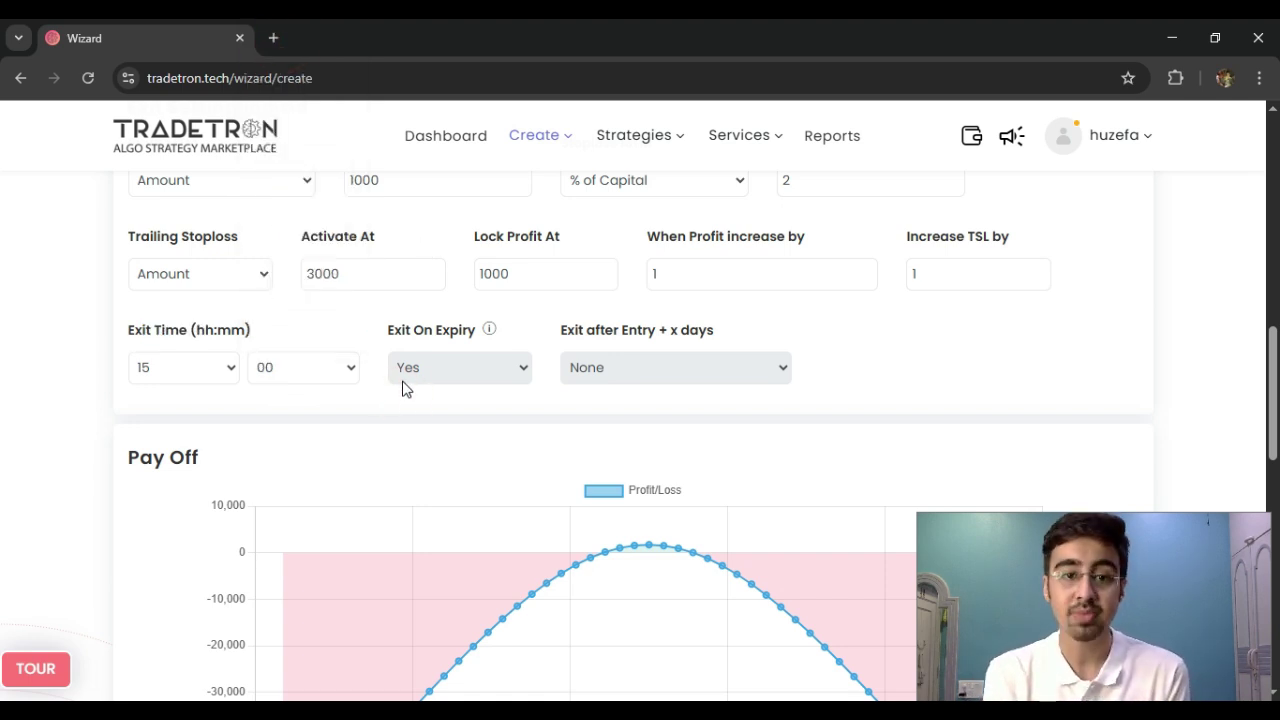
double_click(398, 331)
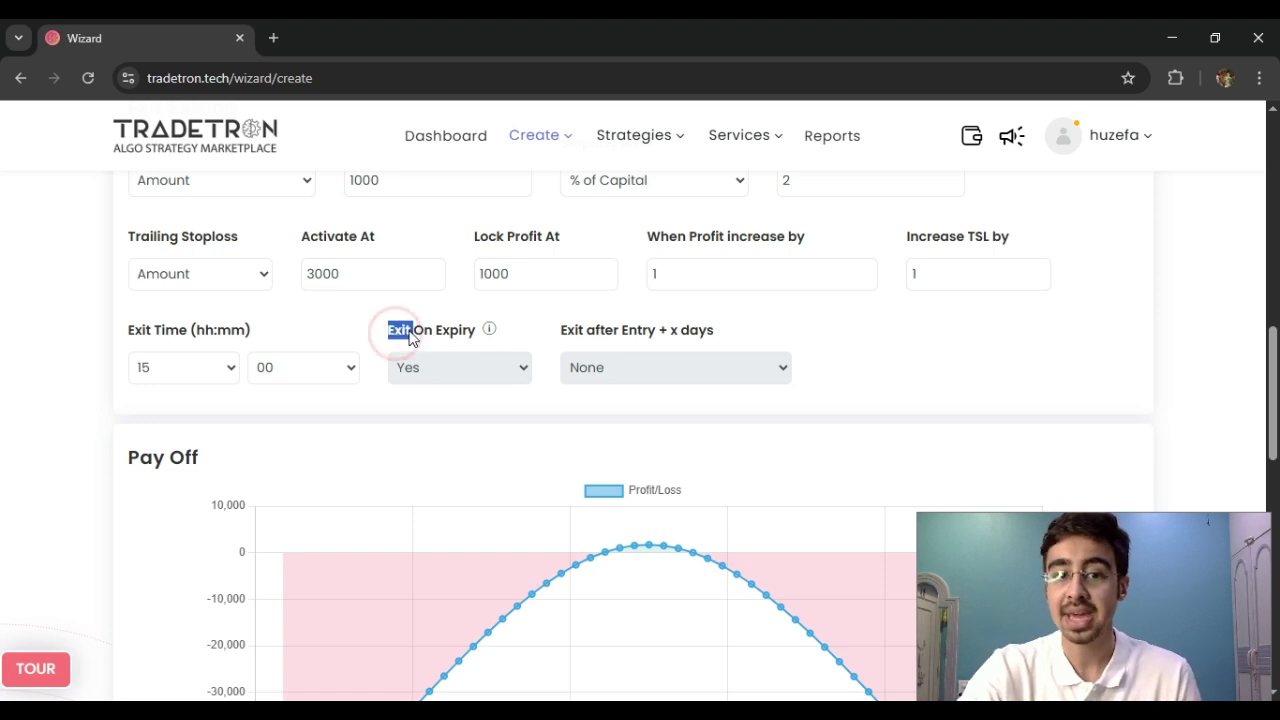
left_click(413, 332)
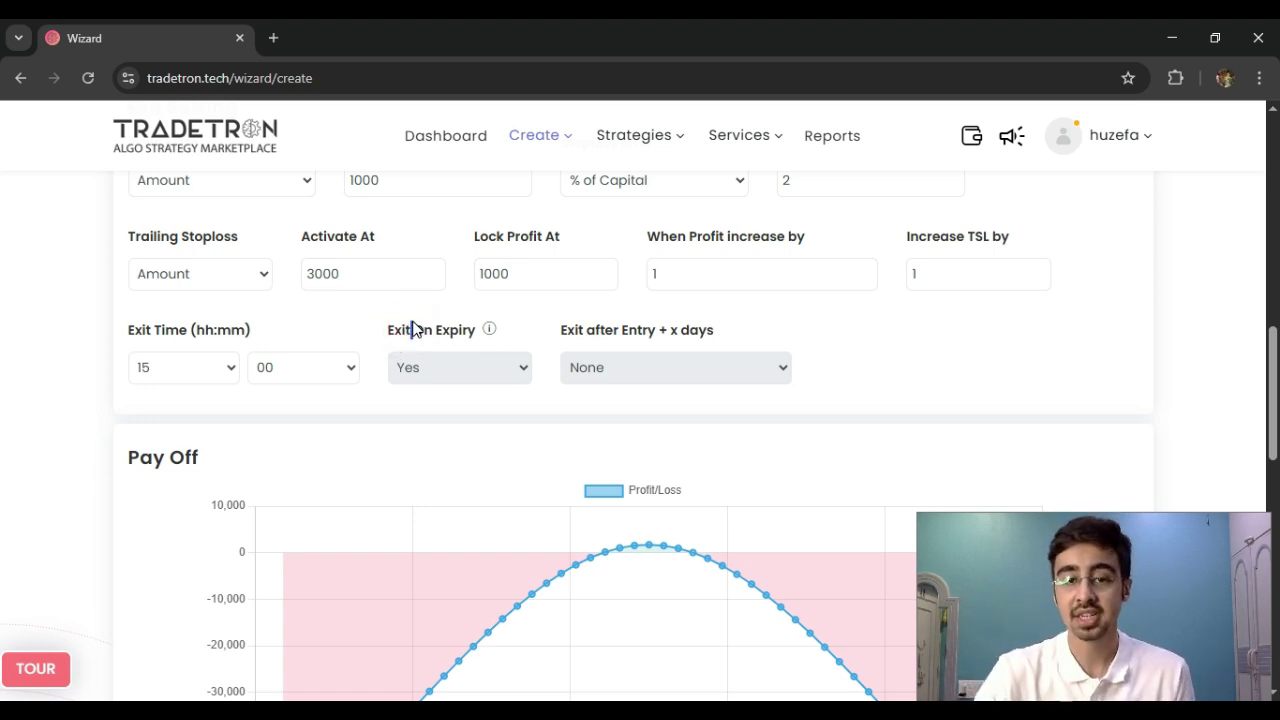
double_click(630, 332)
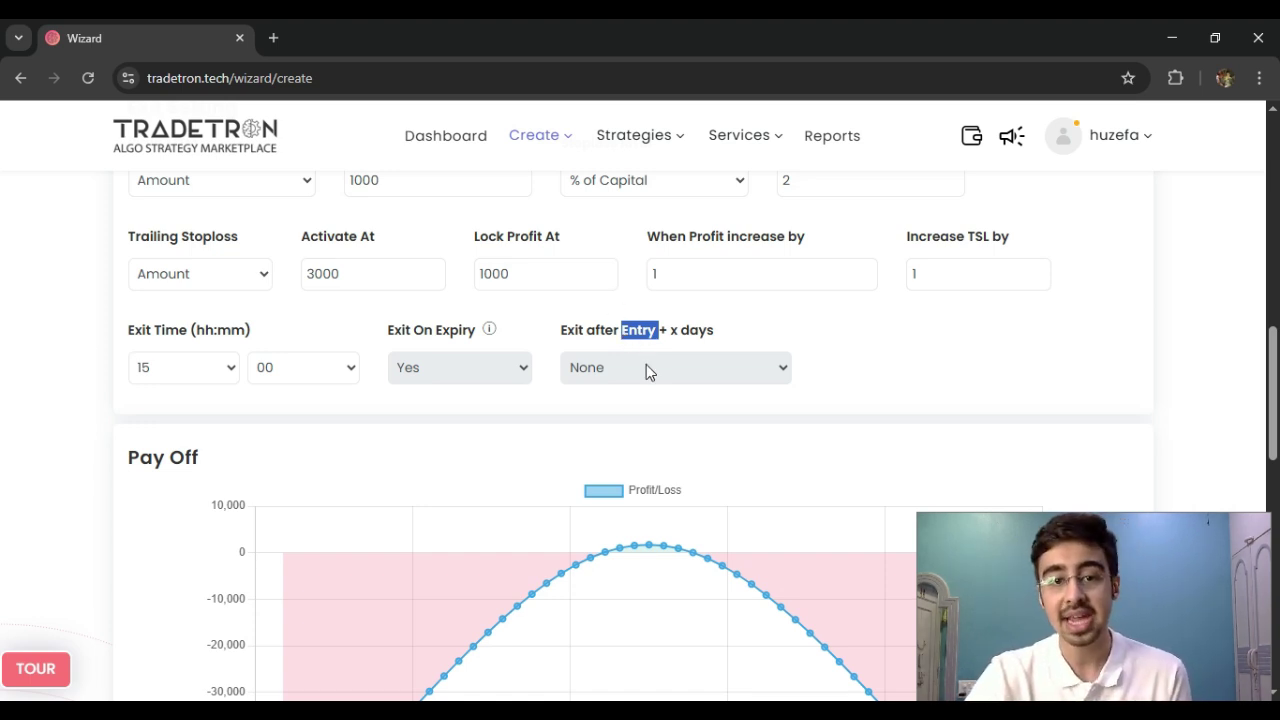
left_click(645, 366)
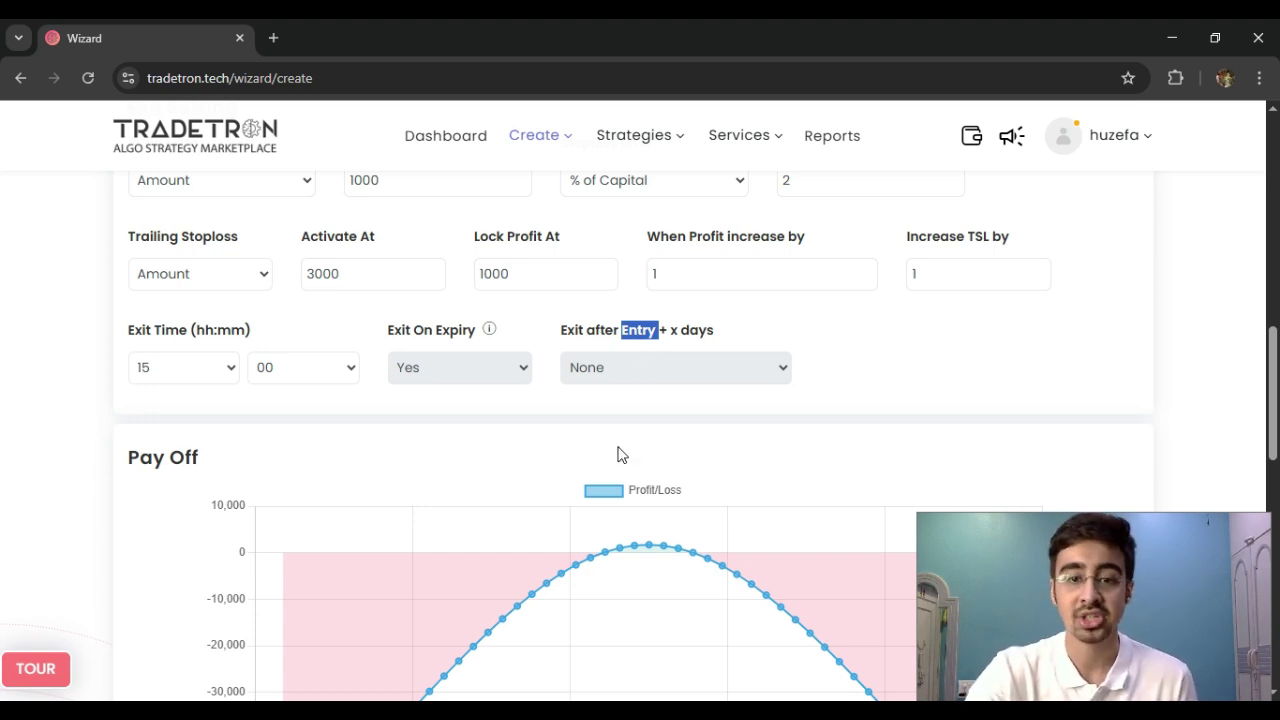
Preview the payoff chart on a later date, then return the slider to 2025-04-03
scroll(617, 453, "down", 1)
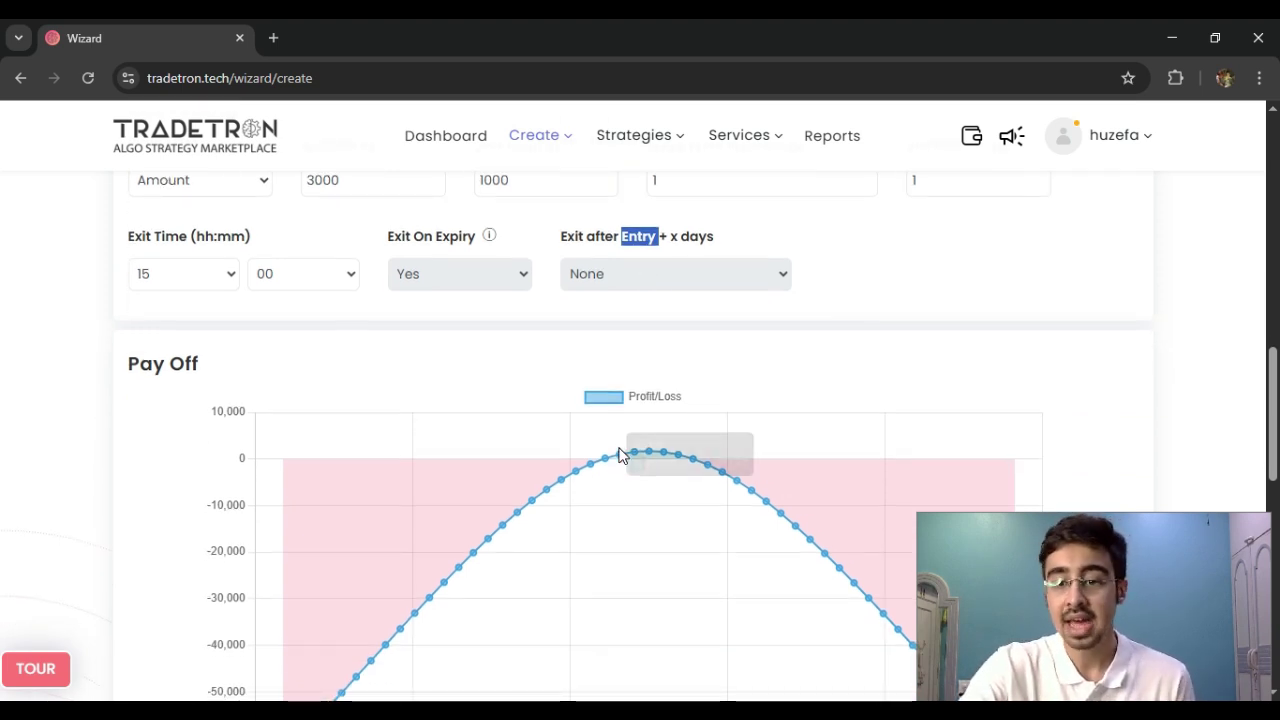
scroll(625, 455, "down", 1)
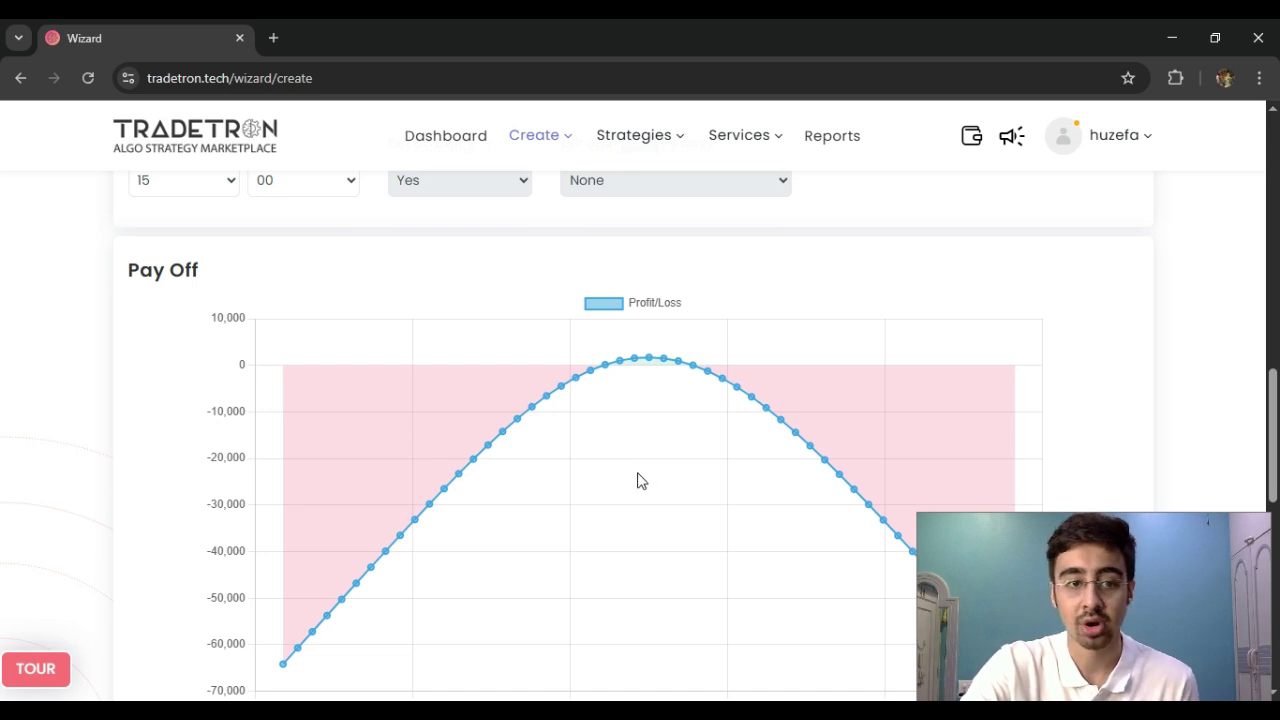
scroll(632, 478, "down", 1)
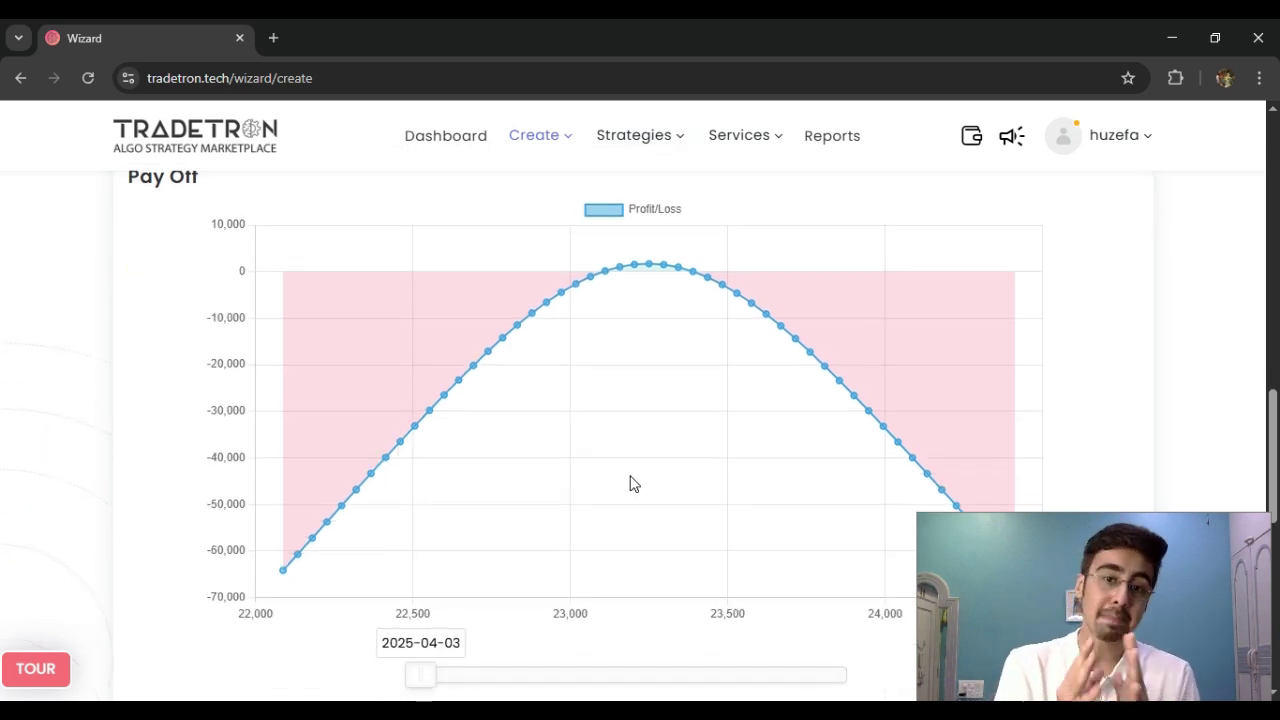
scroll(614, 491, "up", 1)
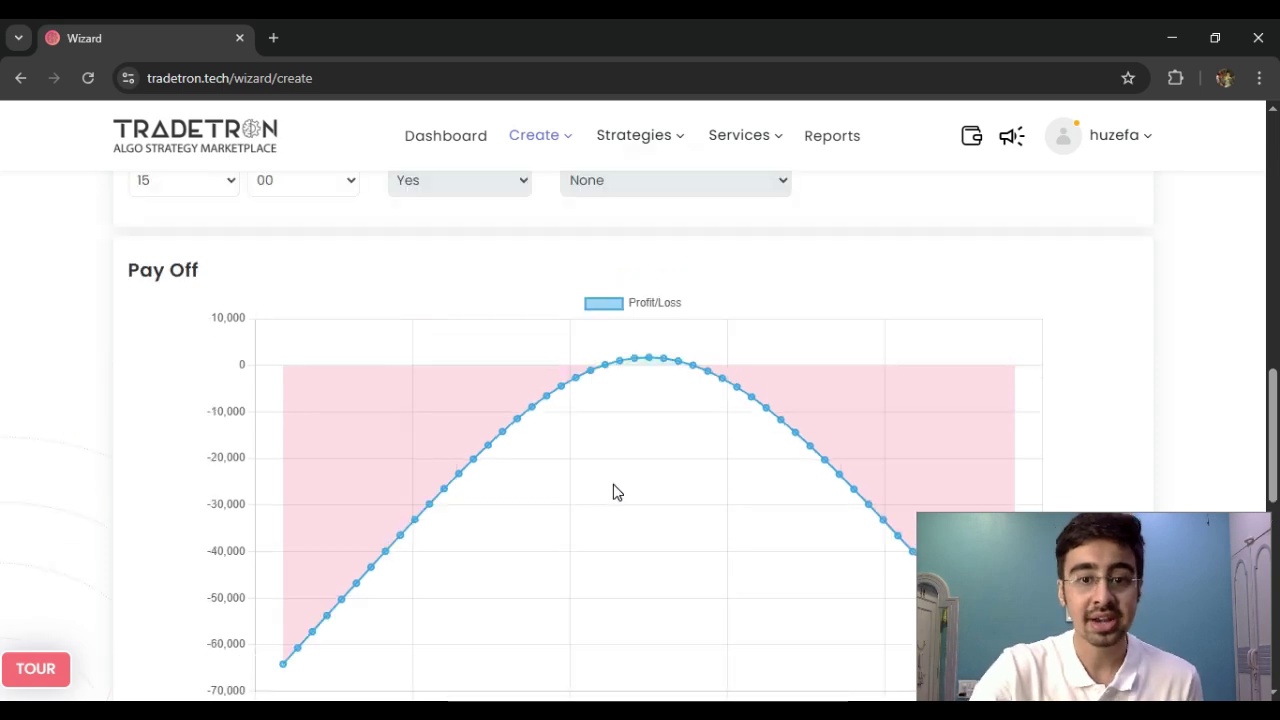
mouse_move(631, 366)
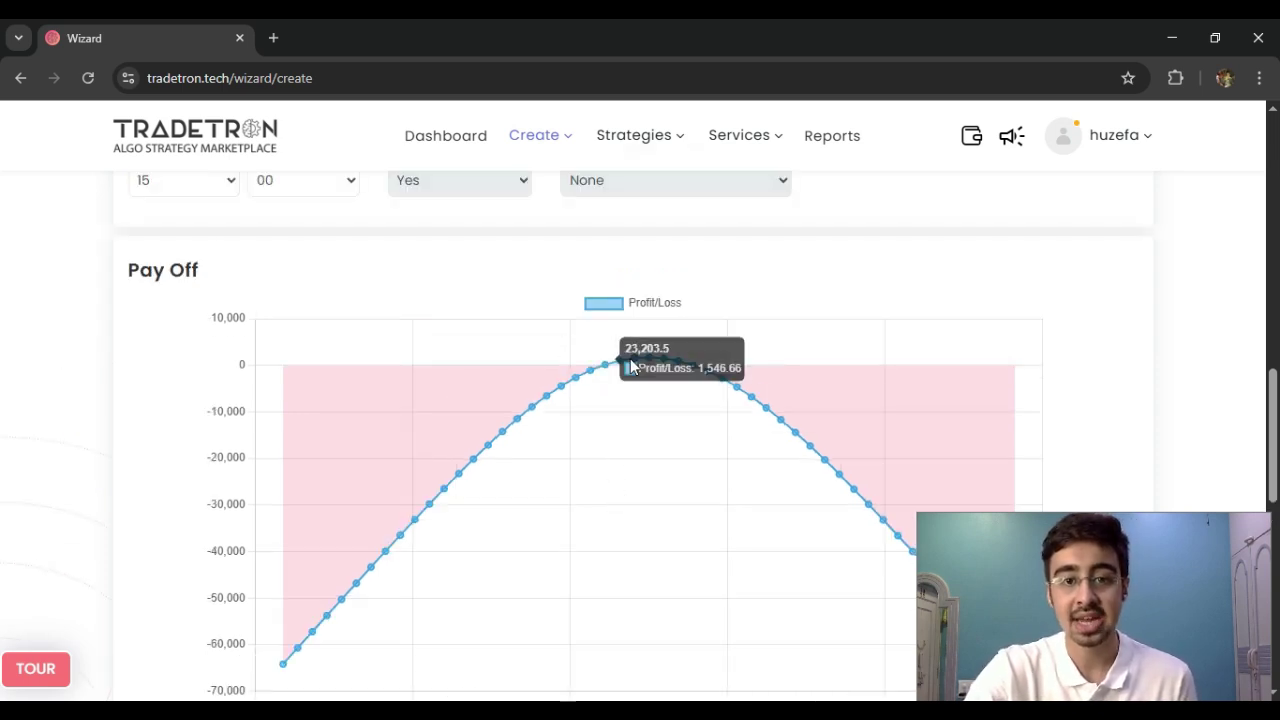
scroll(677, 437, "down", 3)
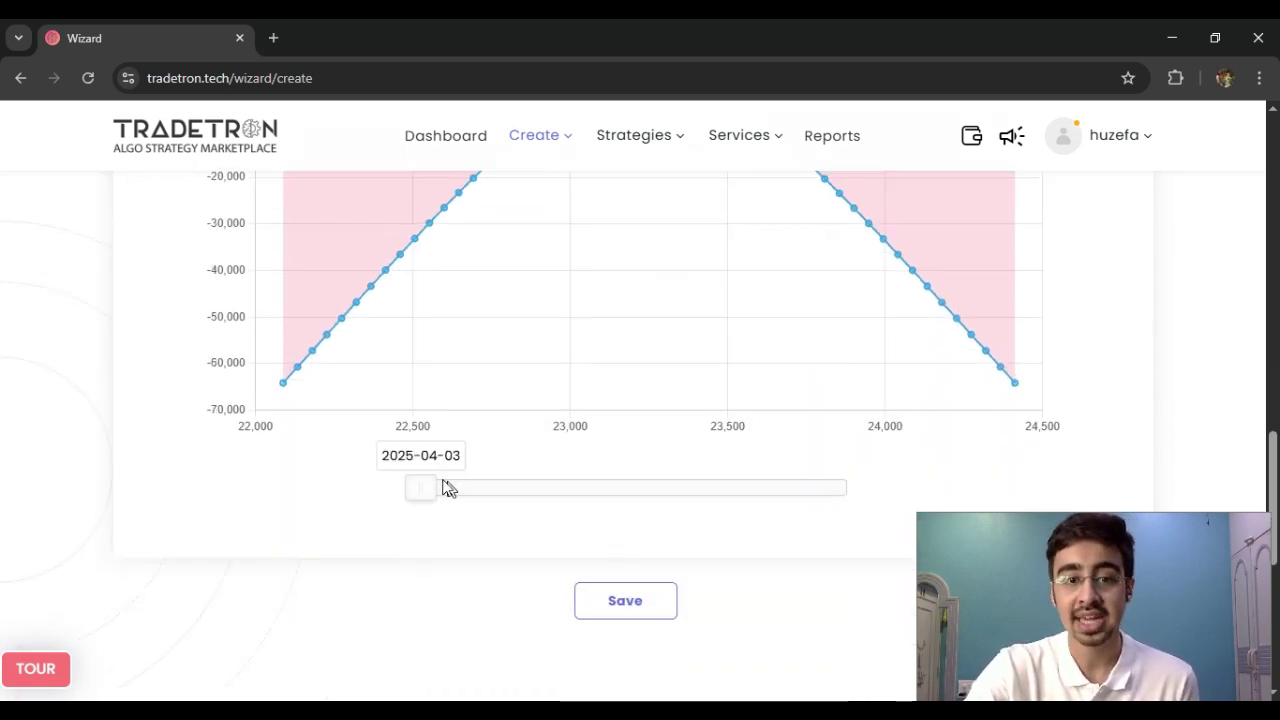
left_click_drag(449, 490, 537, 491)
scroll(271, 443, "up", 2)
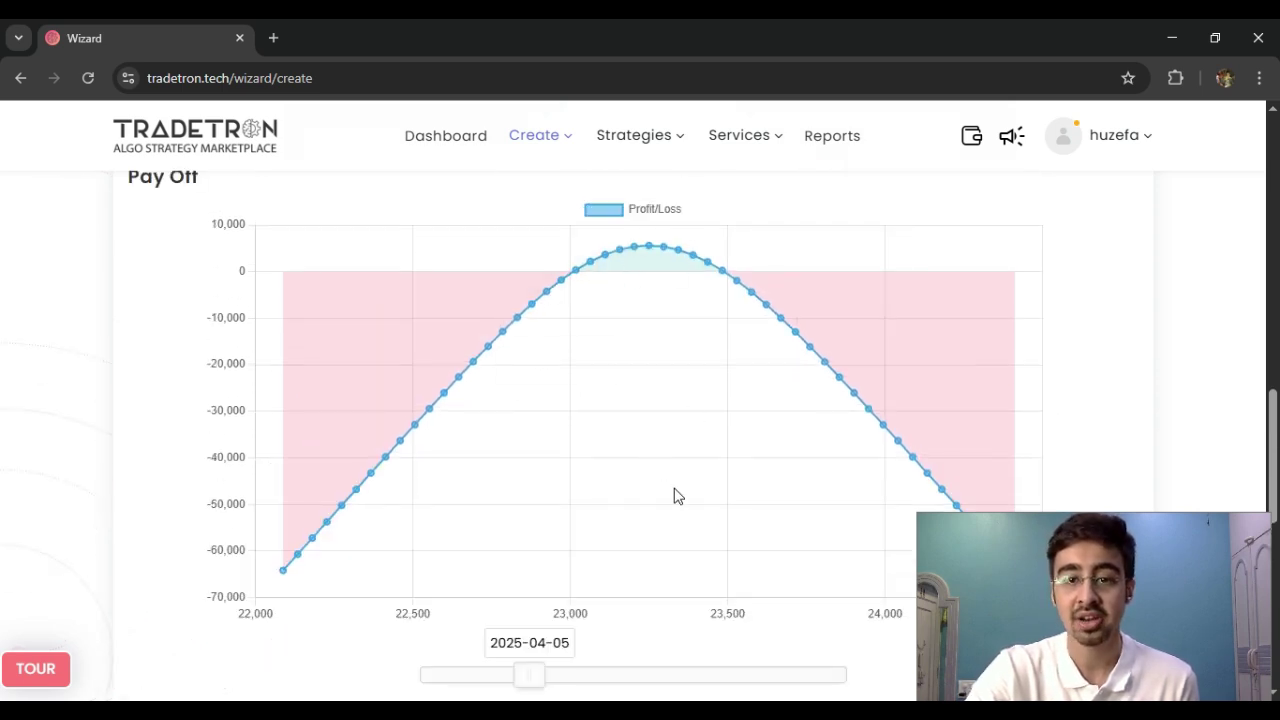
scroll(560, 611, "down", 1)
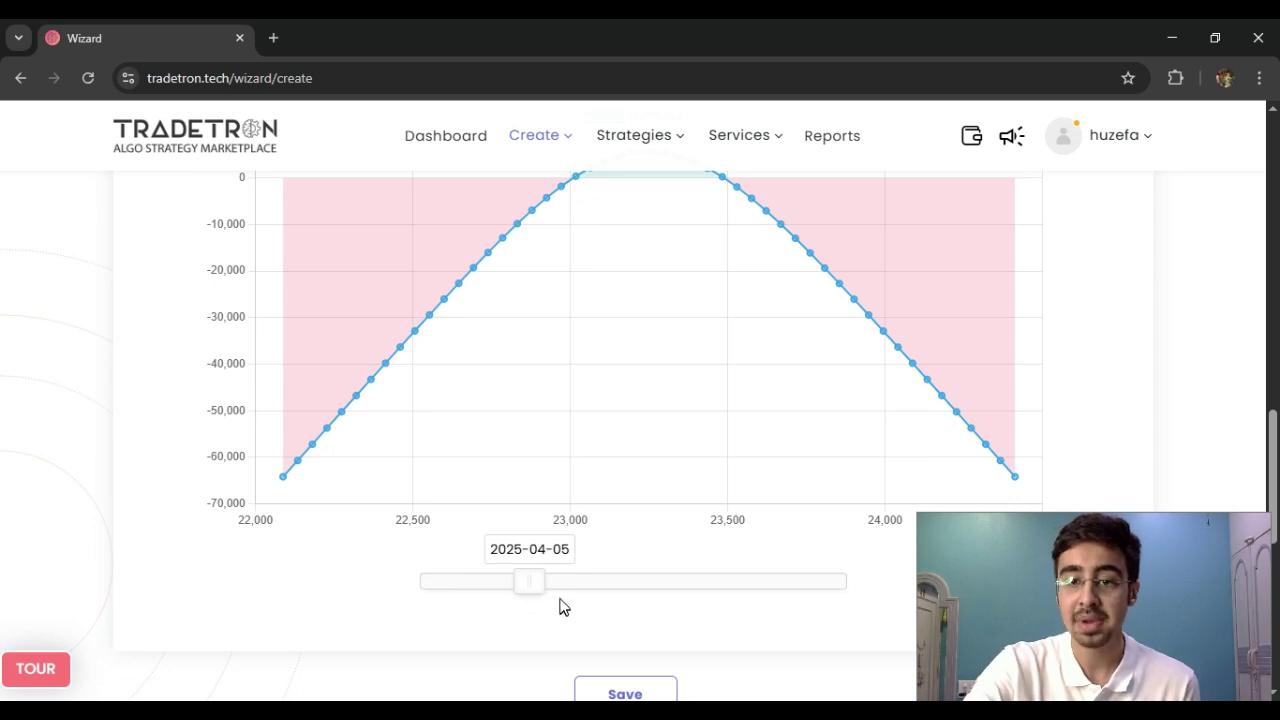
left_click_drag(529, 582, 394, 594)
Move the payoff date slider to 2025-04-09 and inspect the 19,537.5 peak near 23,296.5
scroll(554, 471, "up", 1)
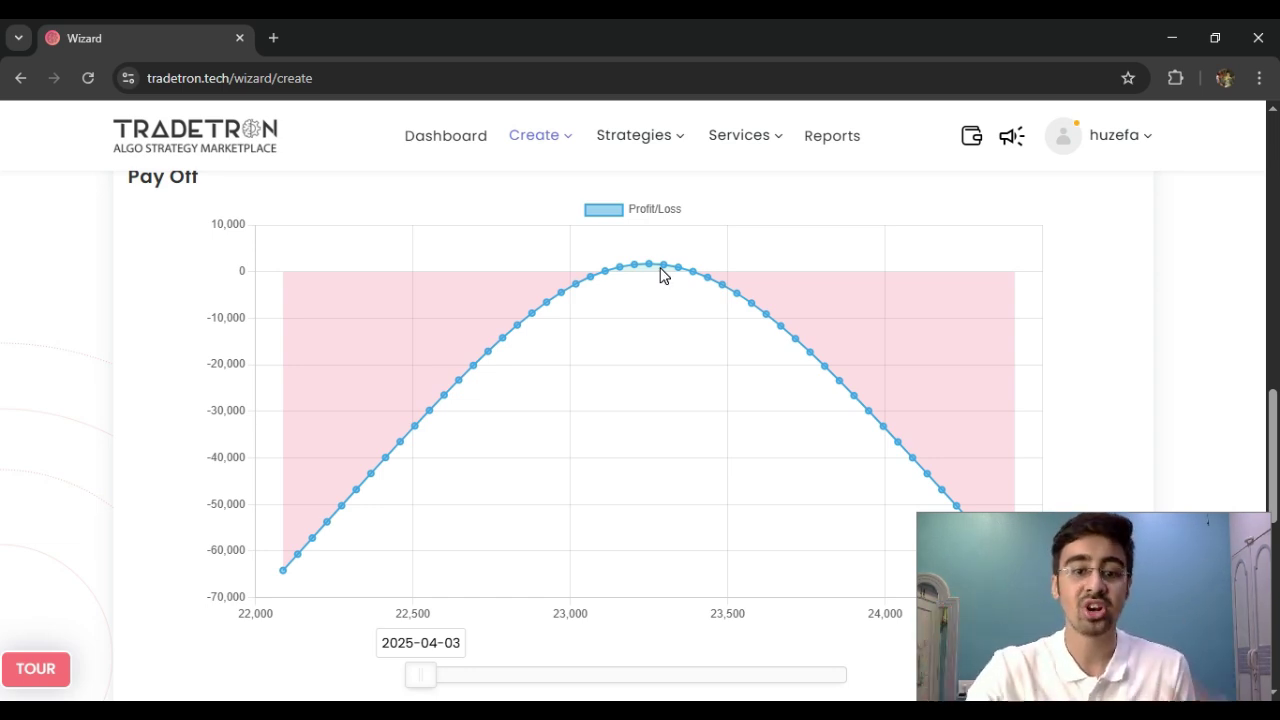
scroll(549, 400, "down", 1)
left_click_drag(575, 585, 863, 605)
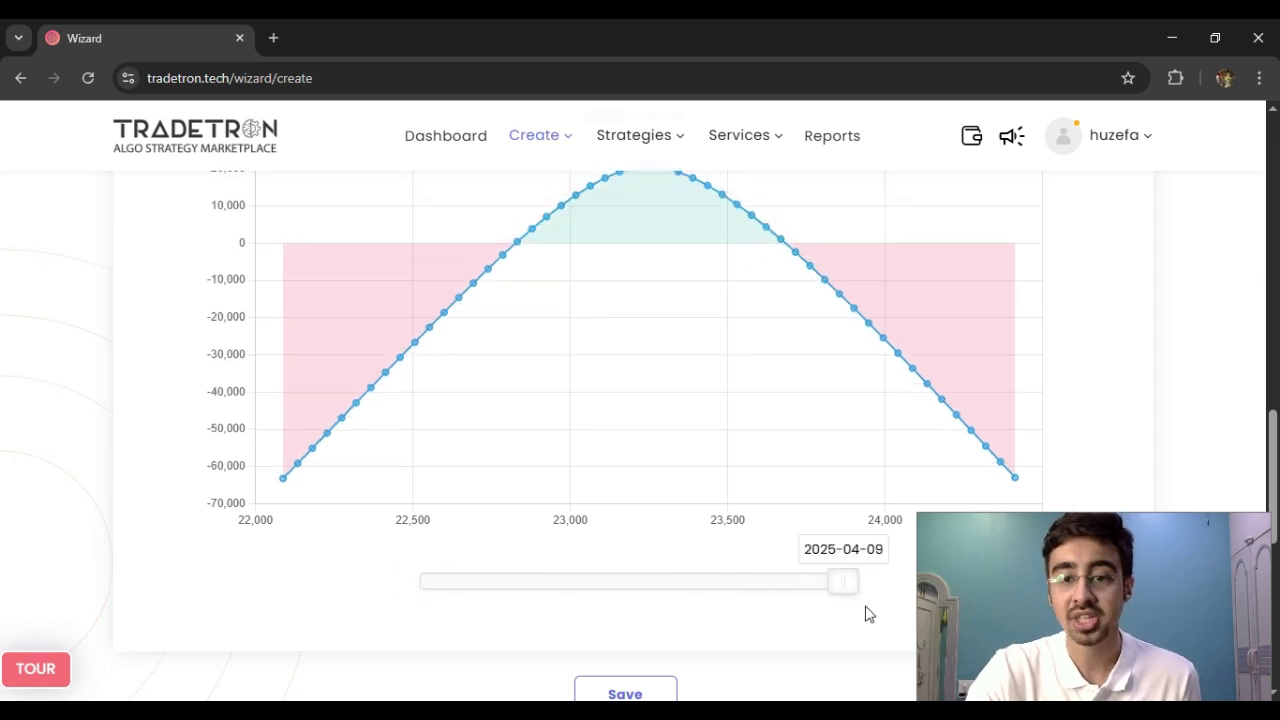
scroll(691, 594, "up", 1)
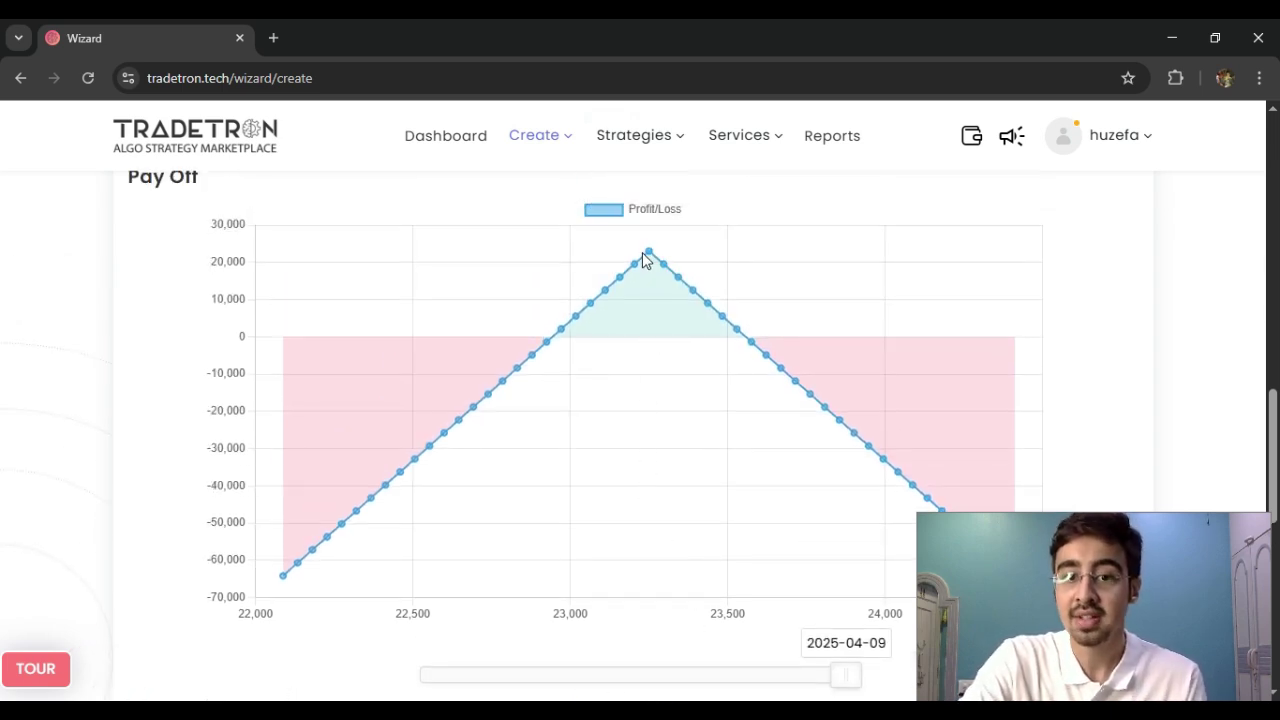
mouse_move(662, 273)
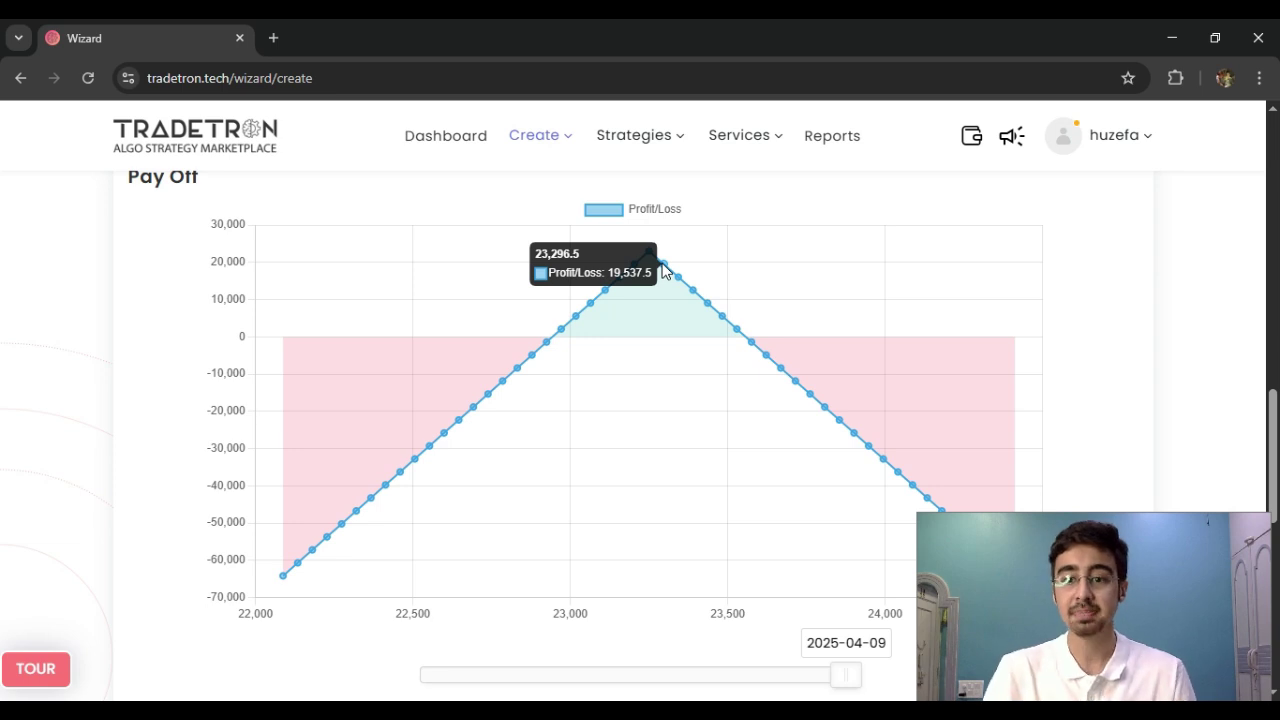
scroll(730, 593, "down", 2)
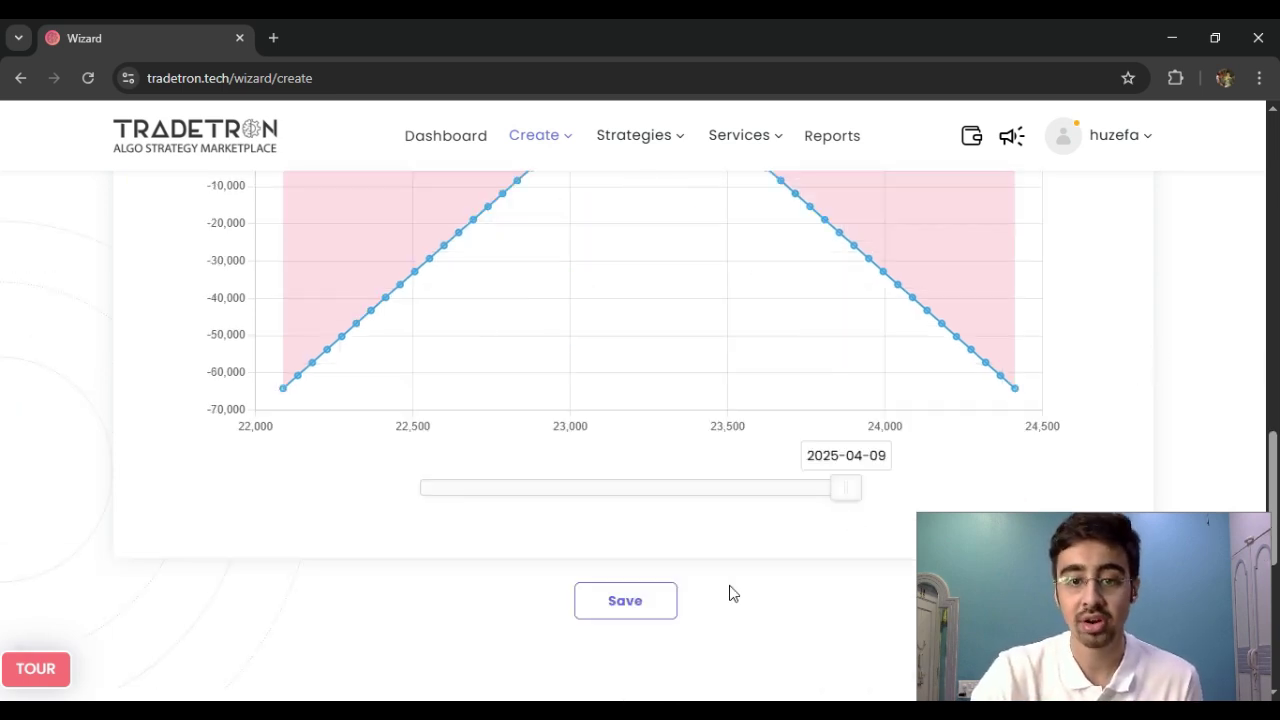
Save the option wizard strategy and go to My Strategies from the success dialog
left_click(651, 603)
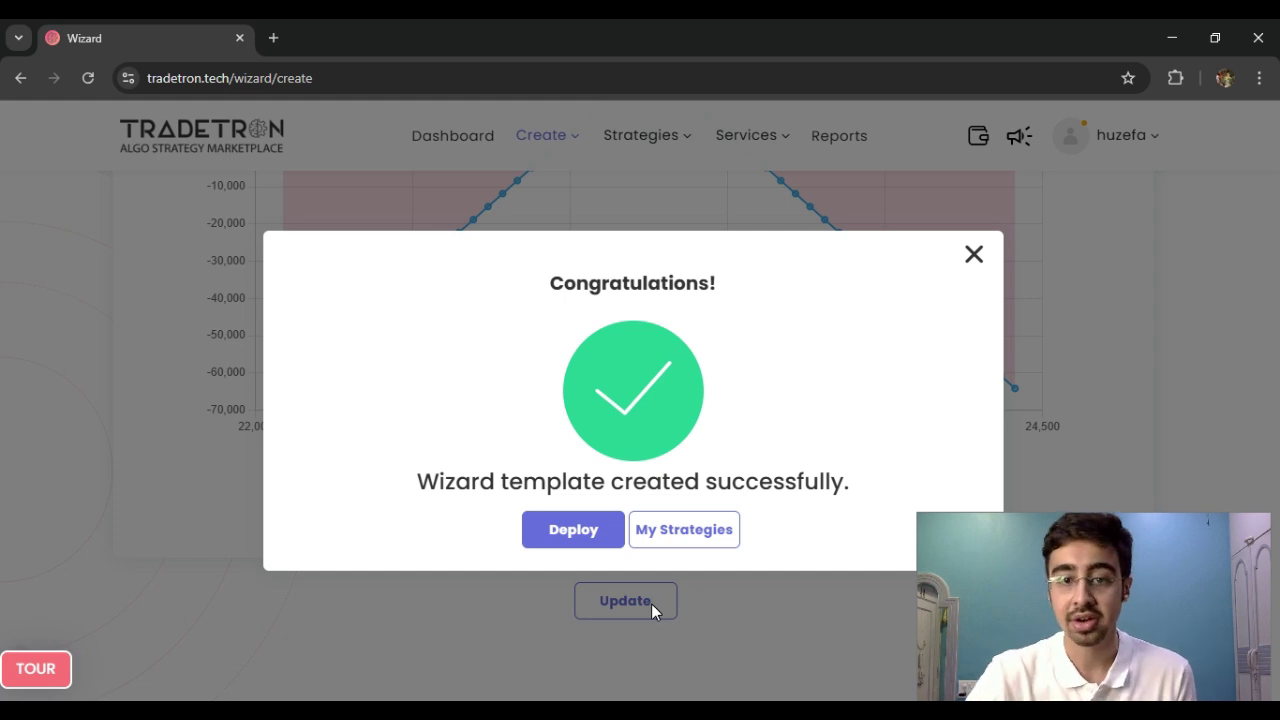
left_click(678, 524)
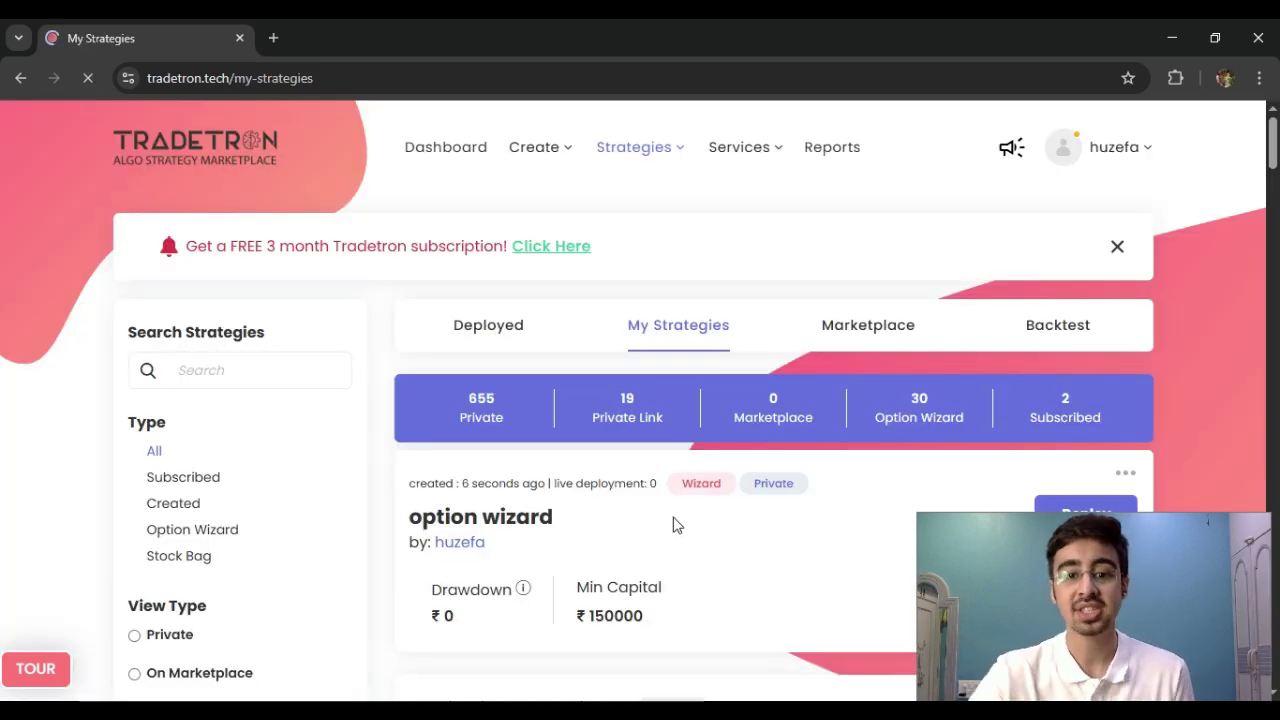
scroll(457, 450, "down", 1)
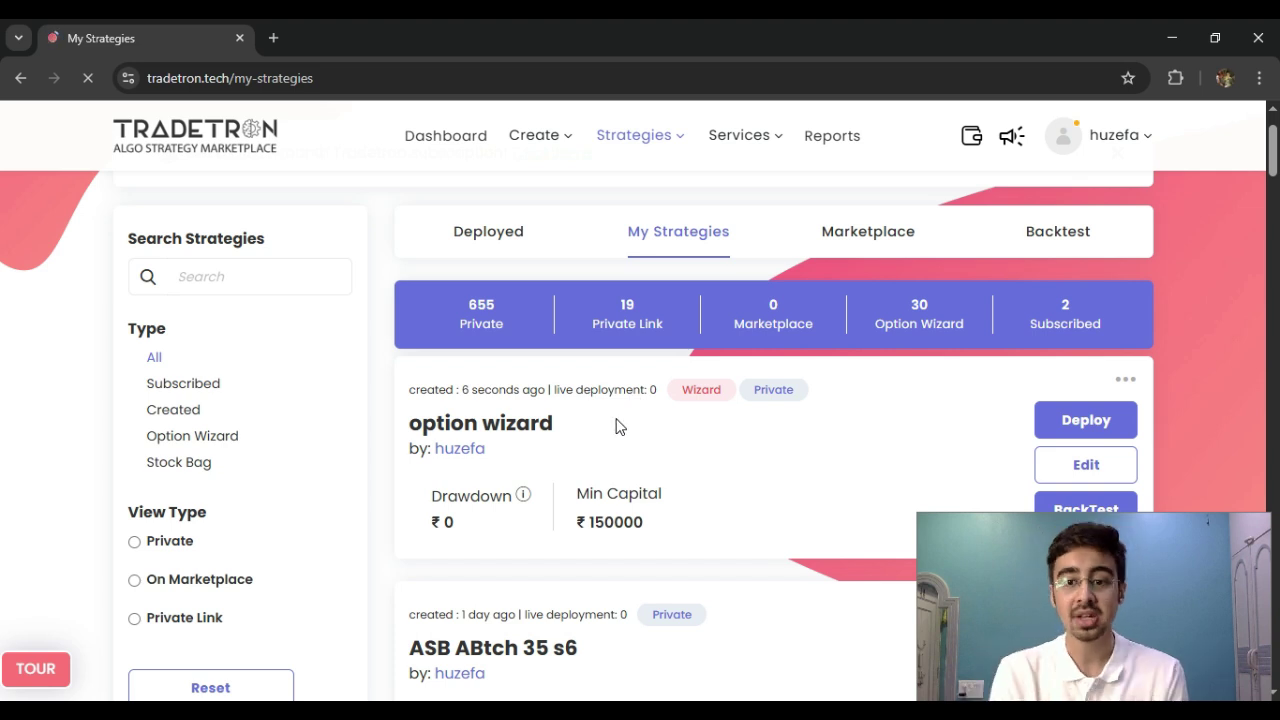
scroll(652, 414, "down", 1)
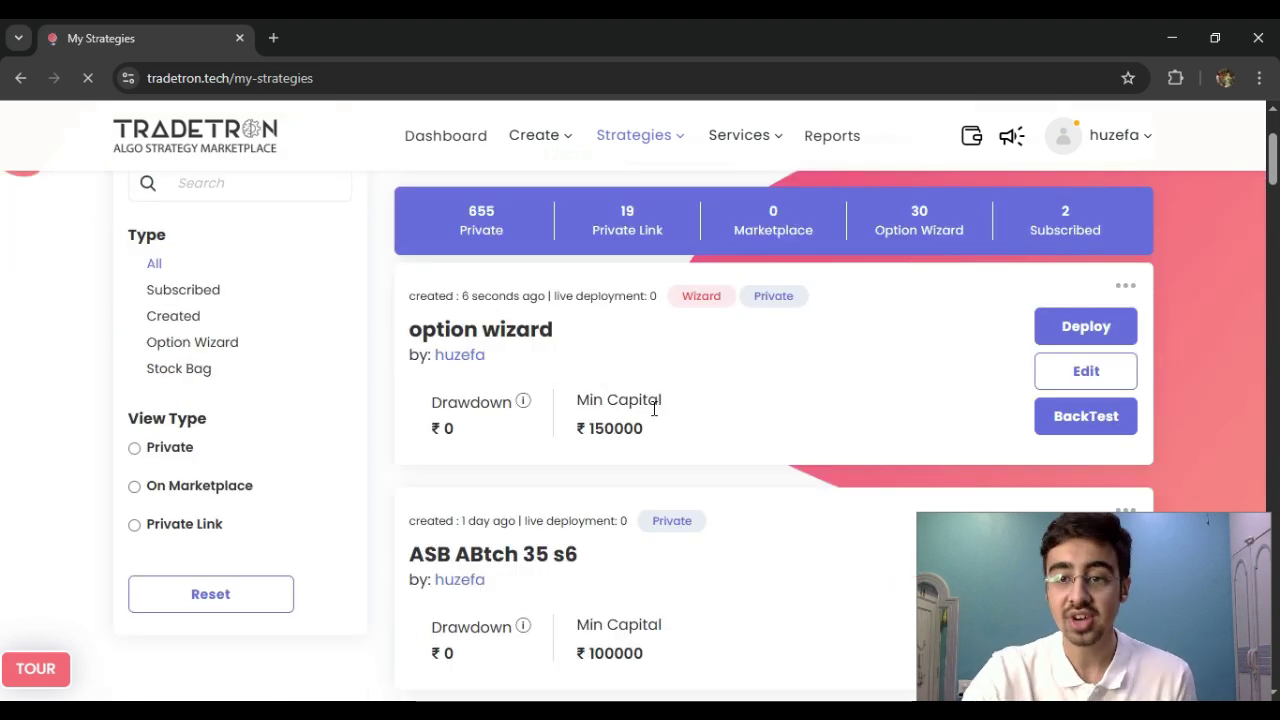
left_click(1105, 326)
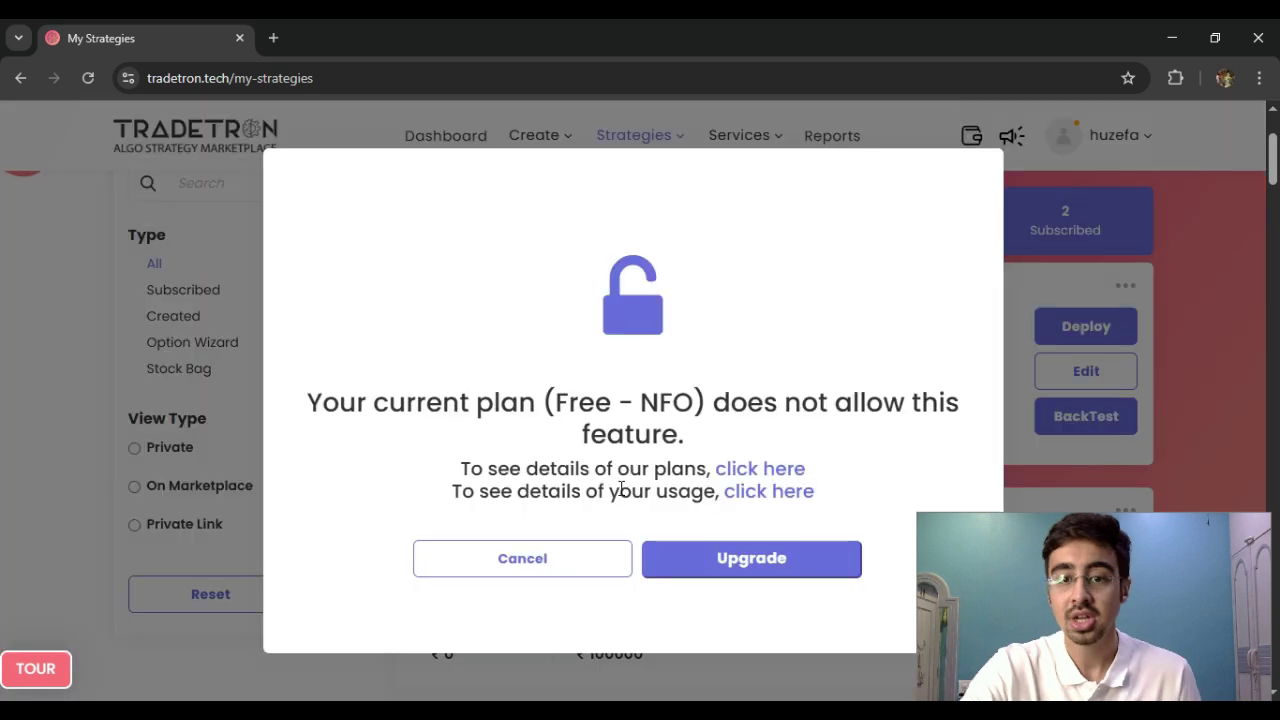
left_click(555, 574)
left_click(1100, 370)
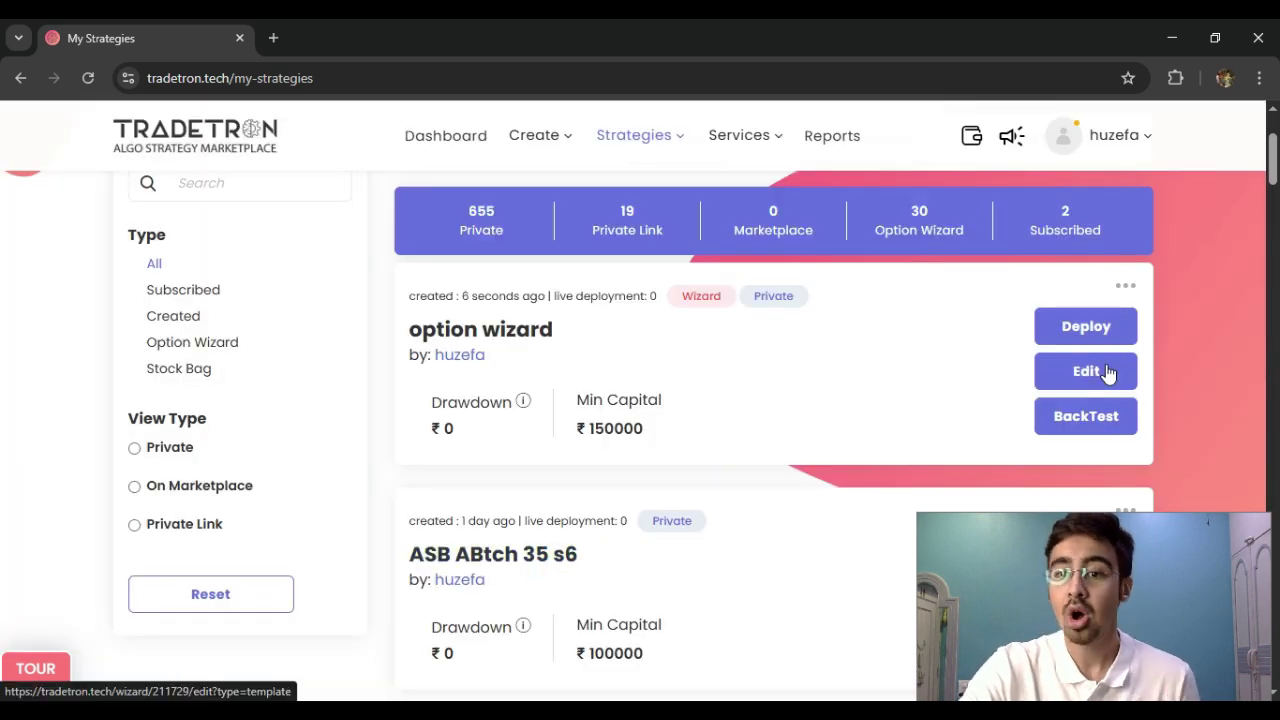
left_click(1104, 416)
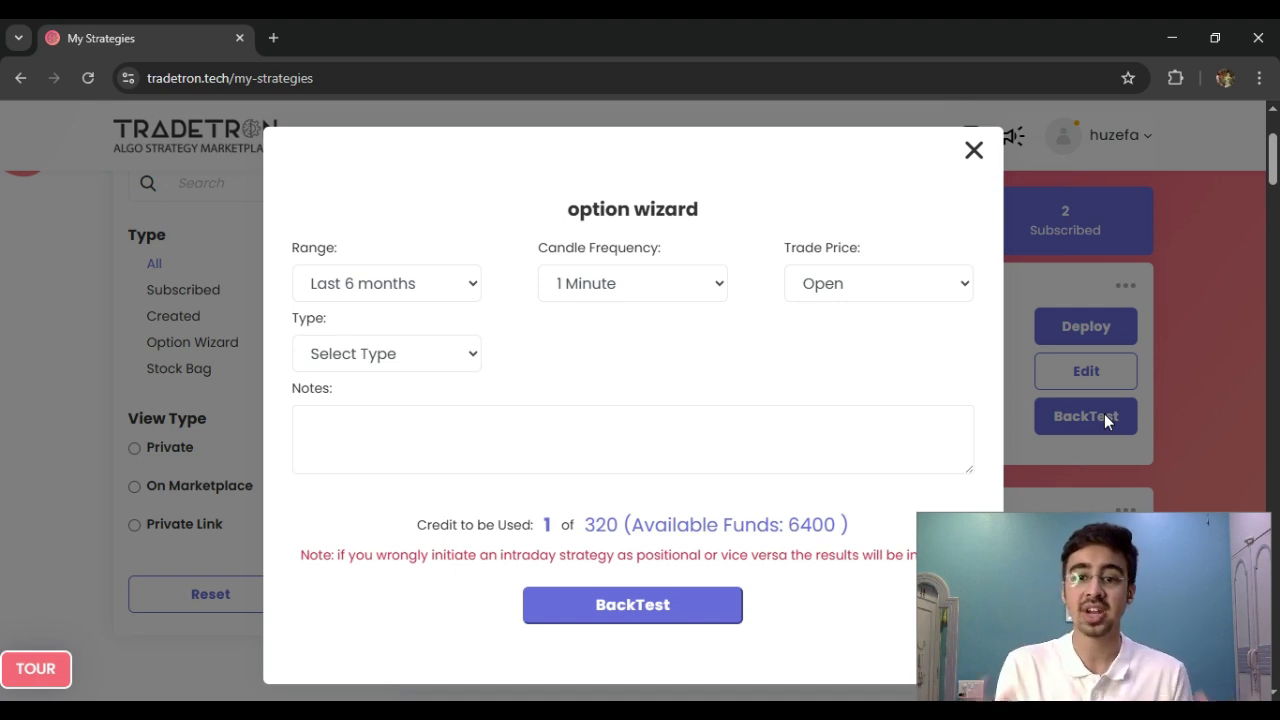
left_click(972, 150)
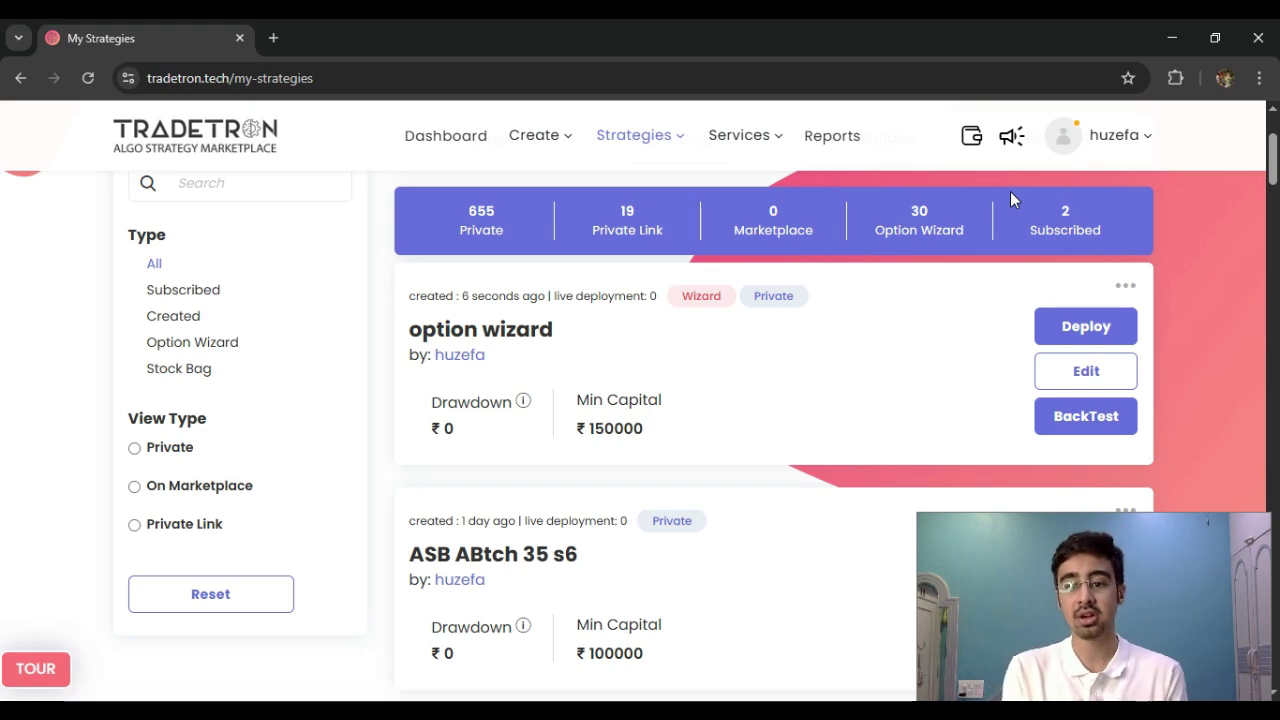